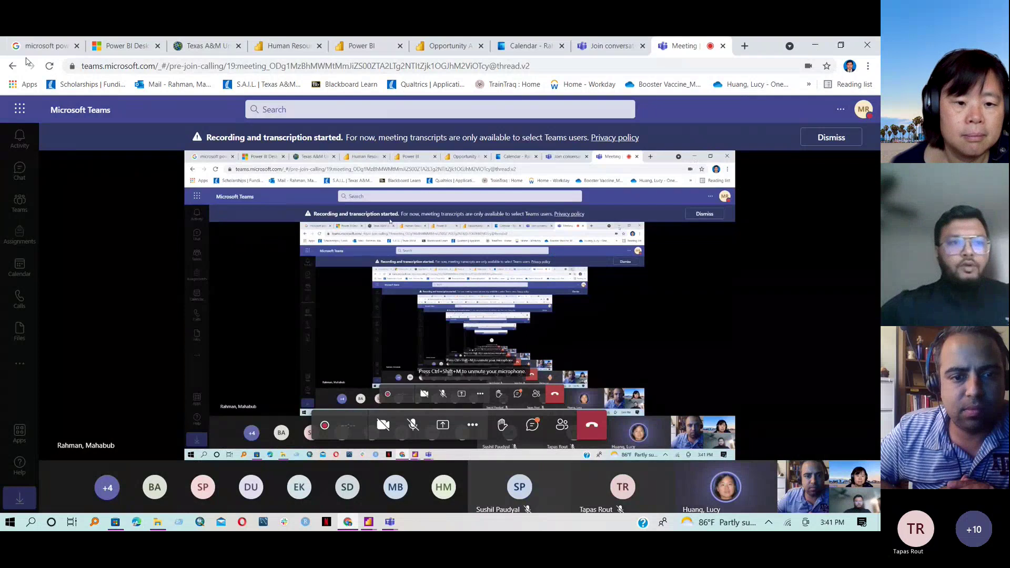
Review the Microsoft Power BI search results, the Power BI Desktop download page and the university's ArcGIS Online home page
click(47, 47)
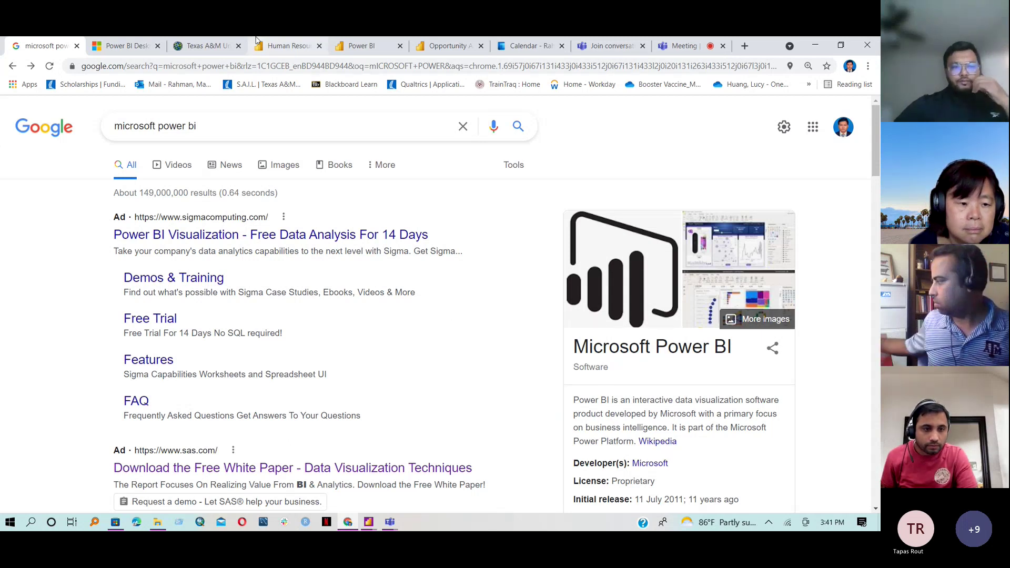
click(120, 50)
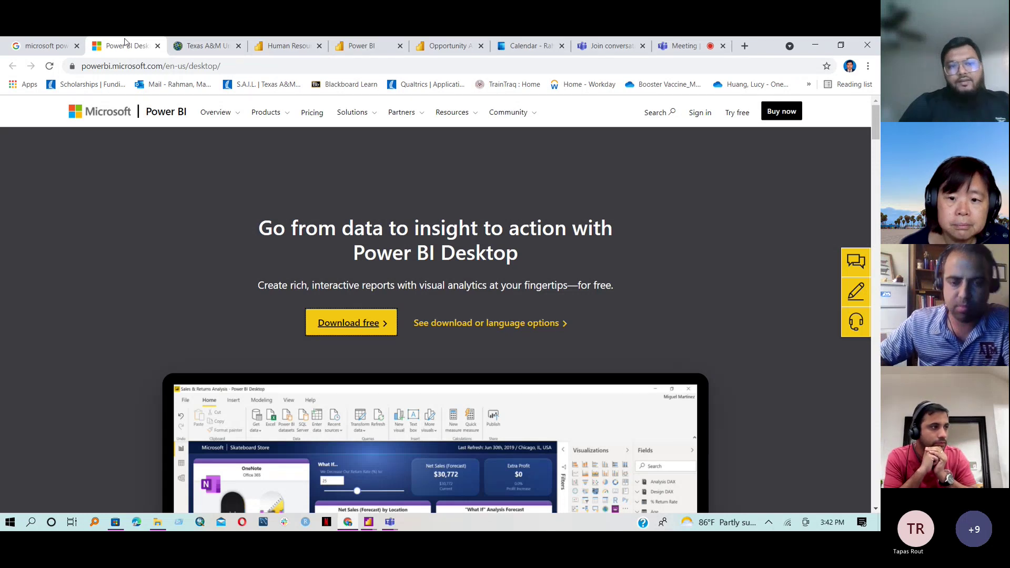
click(200, 49)
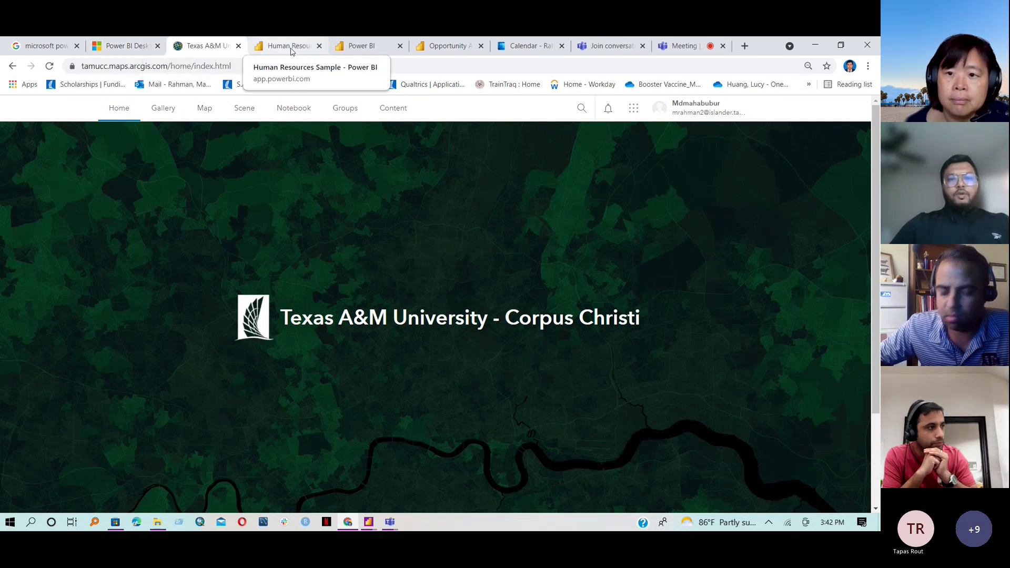
click(136, 47)
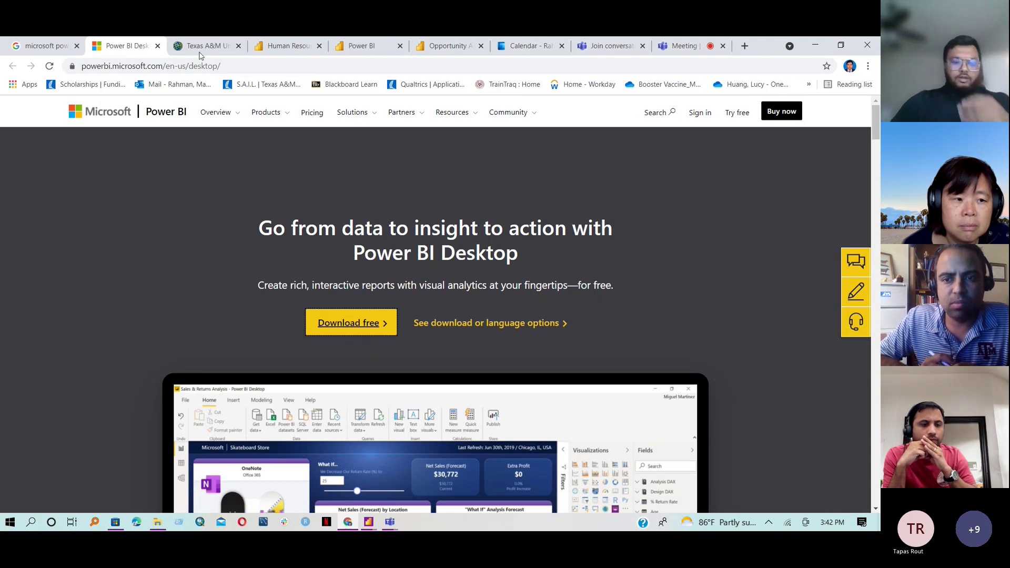
View the Term Project report in Power BI Desktop, and return to the browser's Texas A&M University ArcGIS Online page
mouse_move(366, 525)
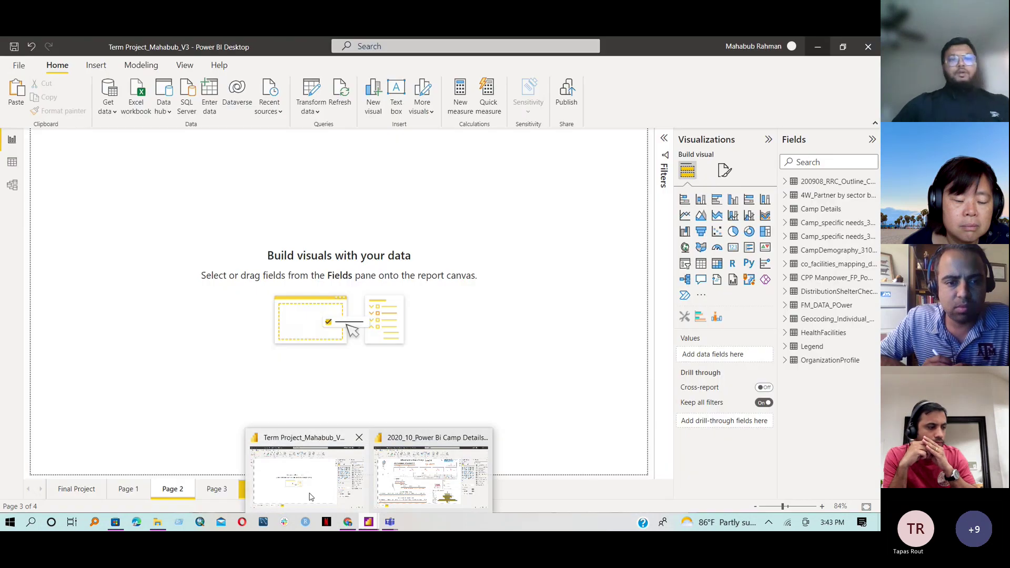
click(310, 498)
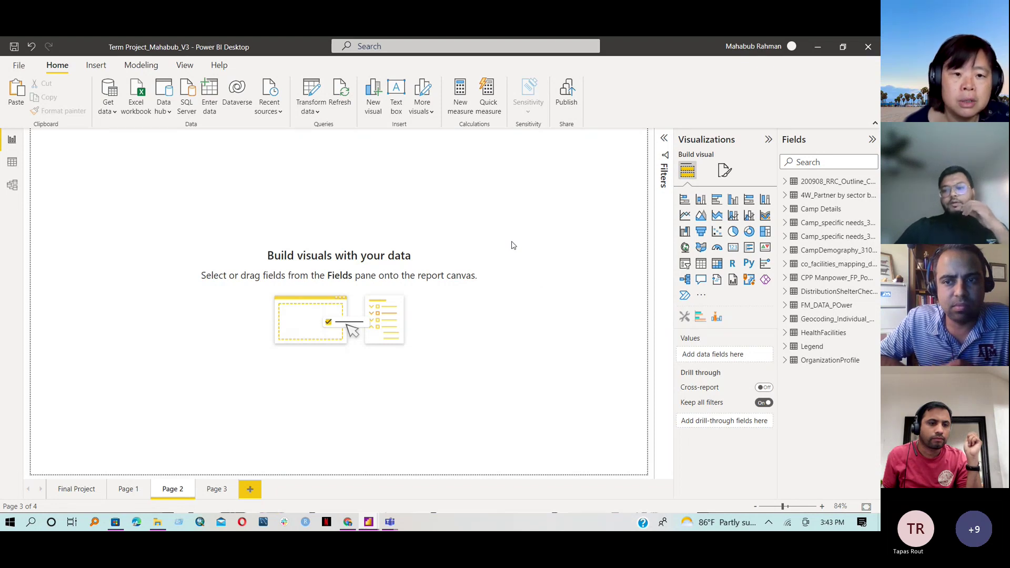
click(819, 50)
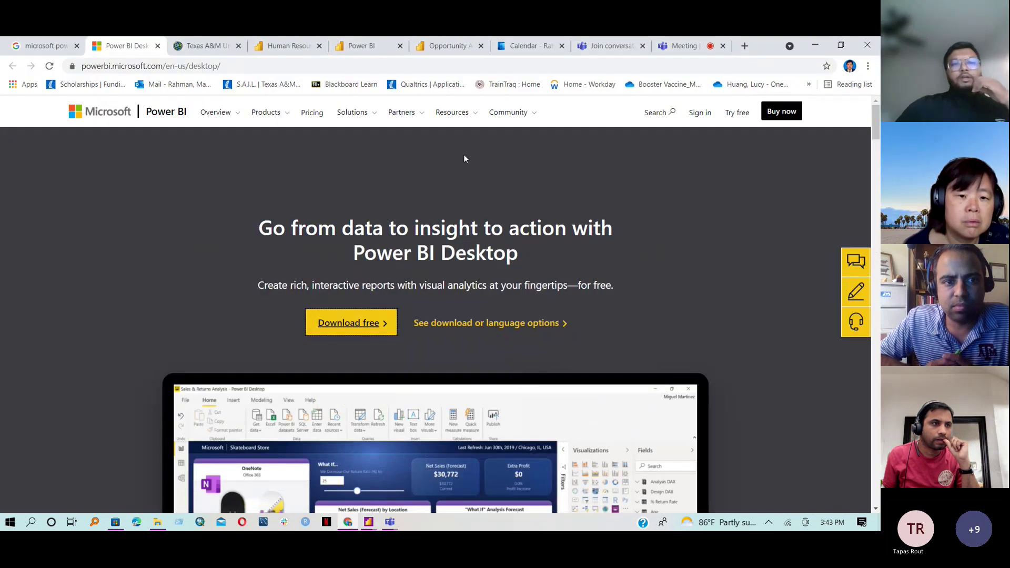
click(207, 46)
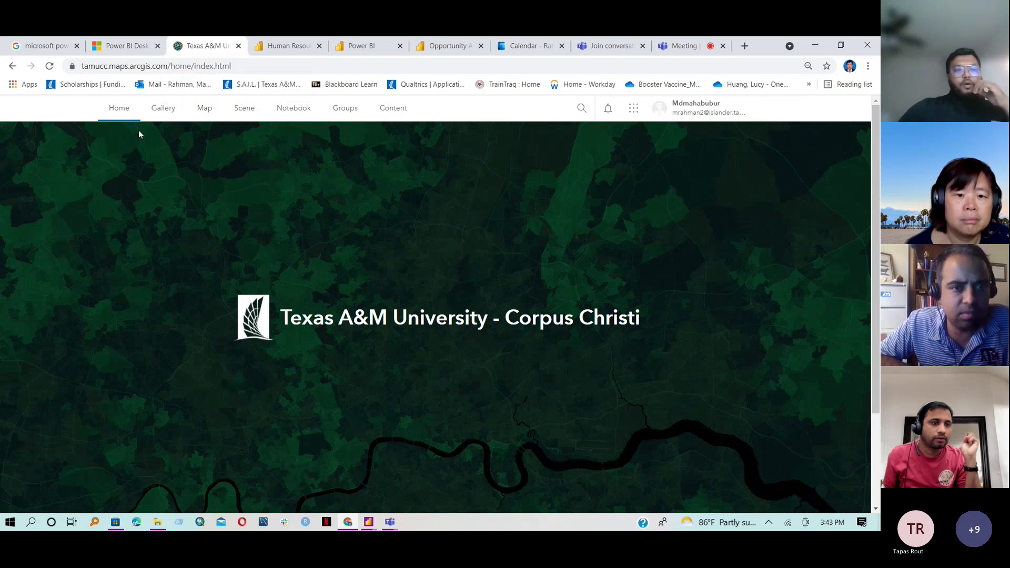
Close the Teams meeting tab and search the web for "arcgis online login" in a new tab
click(732, 48)
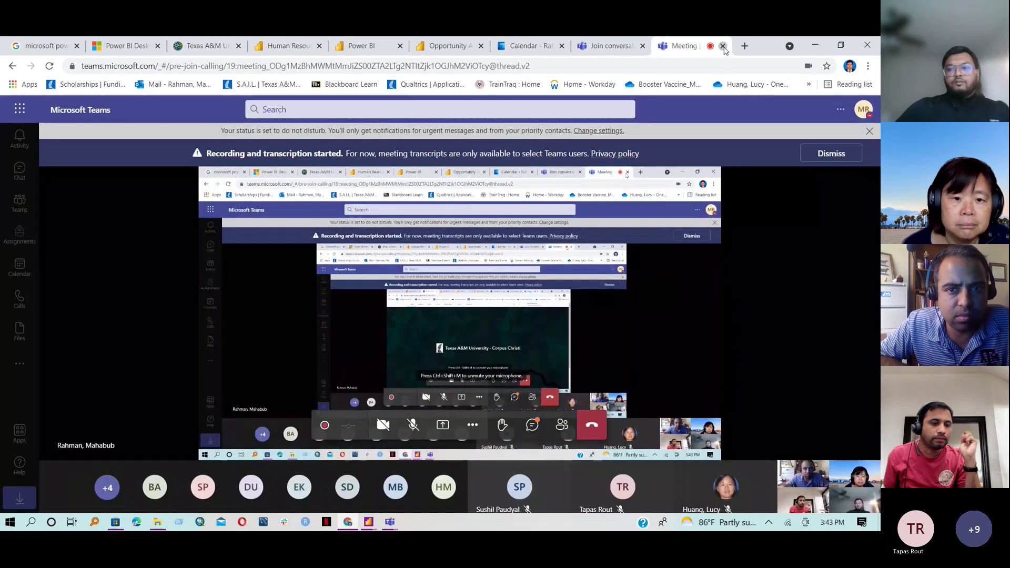
click(723, 47)
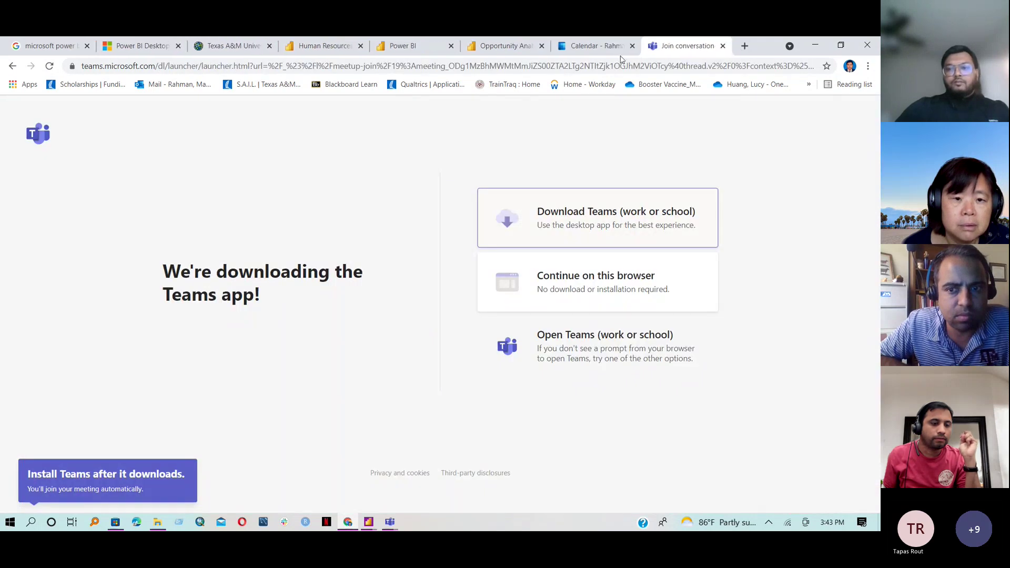
click(744, 46)
click(643, 66)
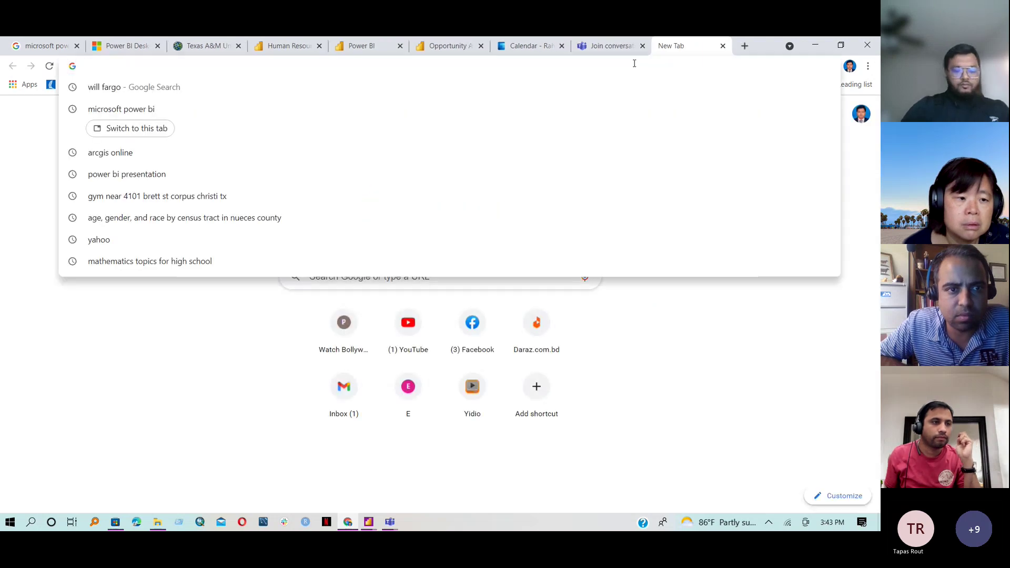
text(arc)
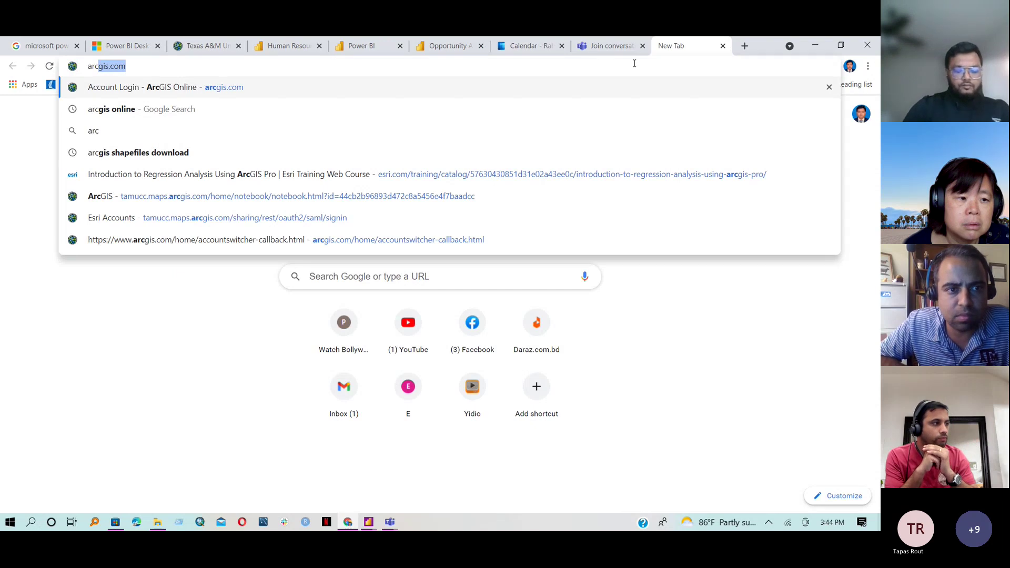
text(gis online)
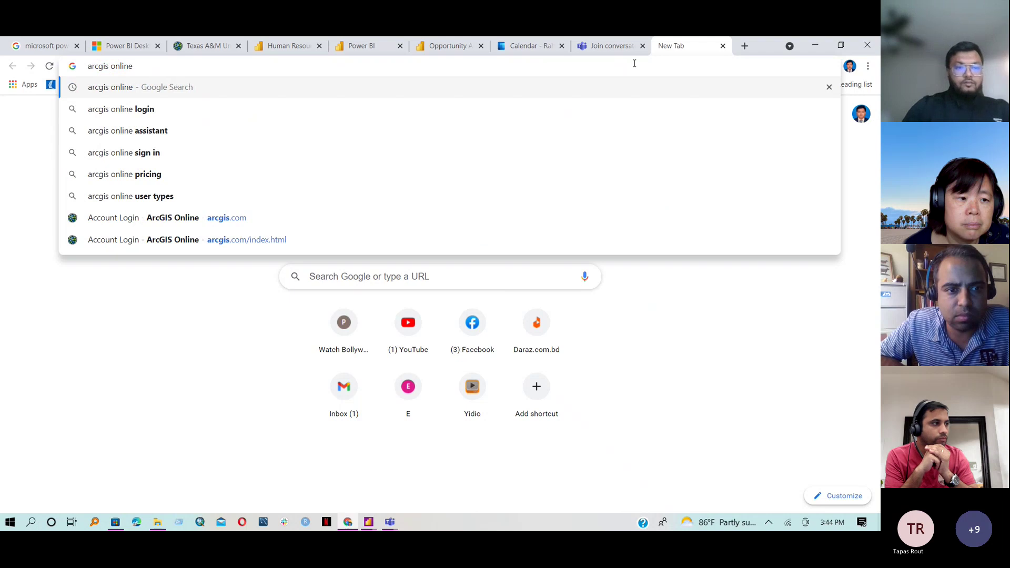
click(142, 110)
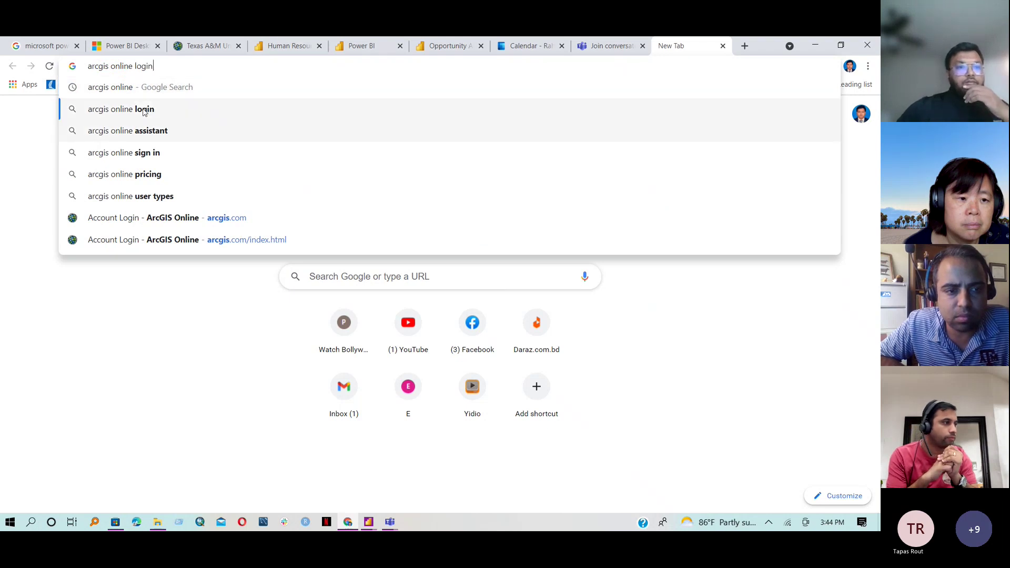
Open the ArcGIS Online sign-in page from the search results and sign in through the TAMUCC organization
click(236, 234)
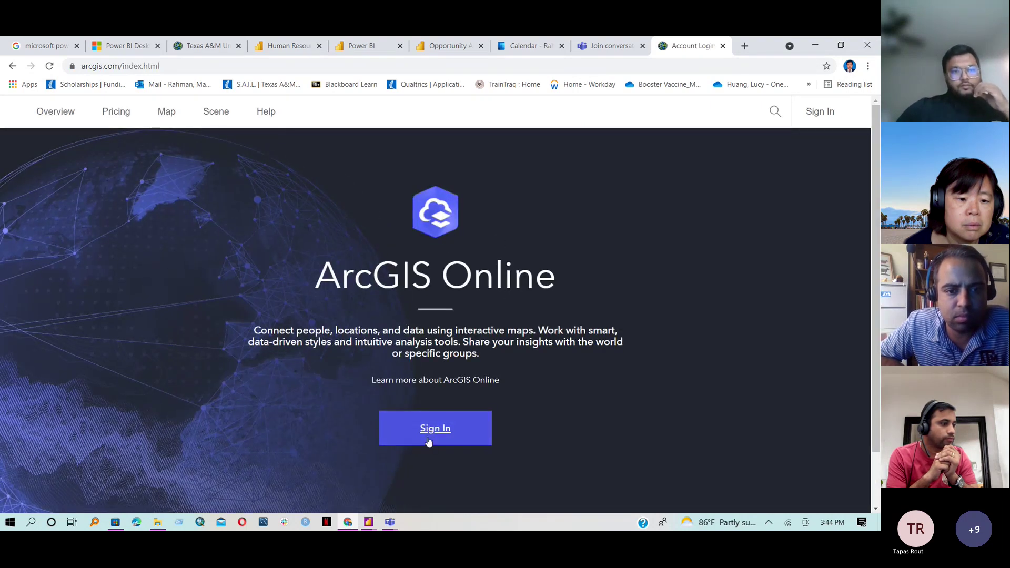
click(11, 66)
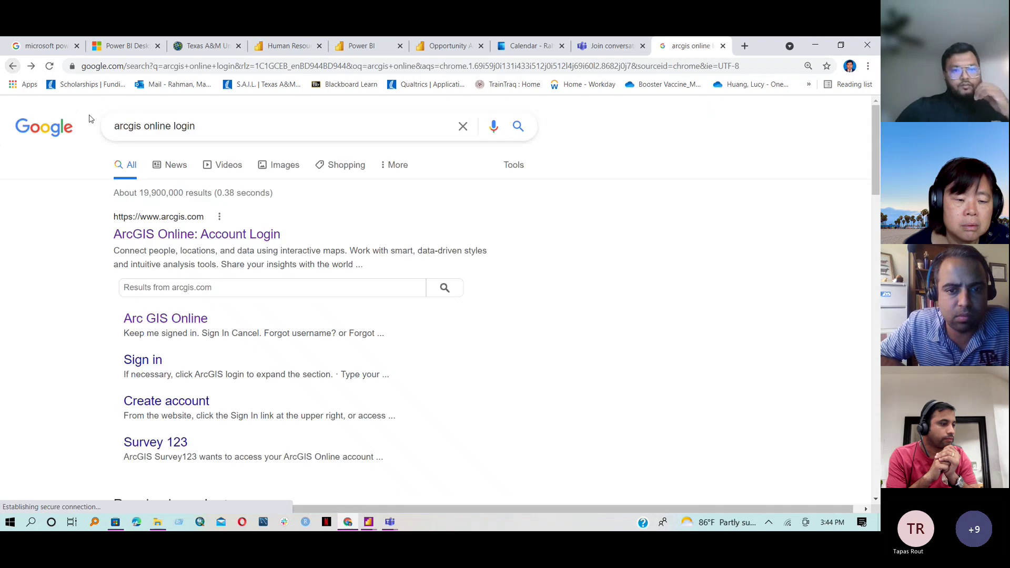
click(178, 319)
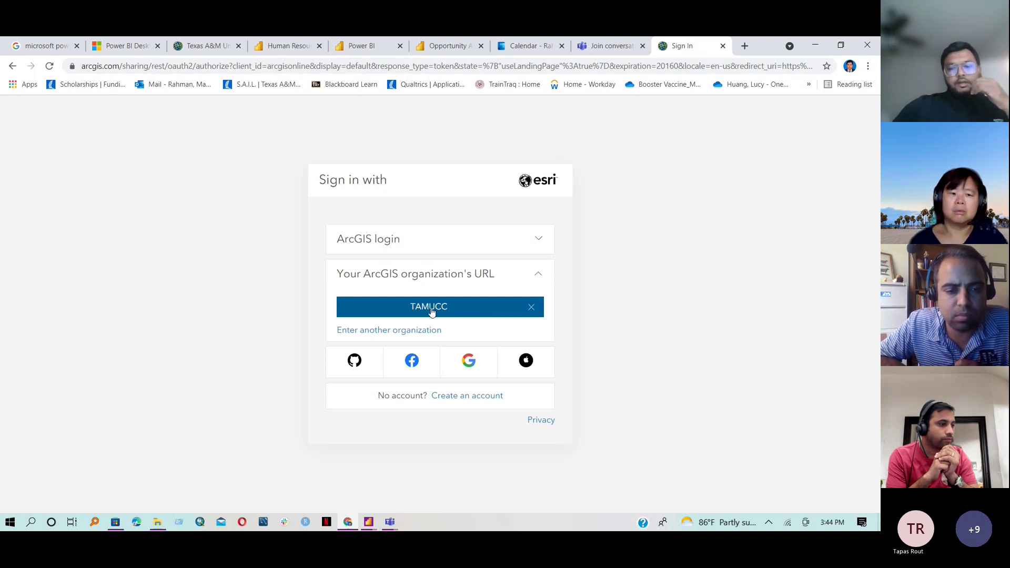
click(430, 310)
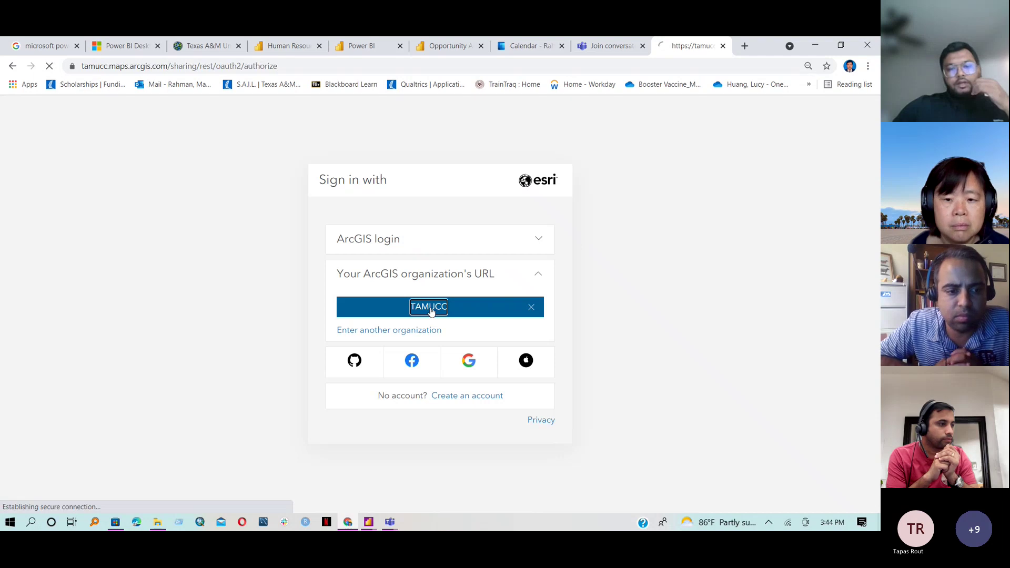
click(450, 268)
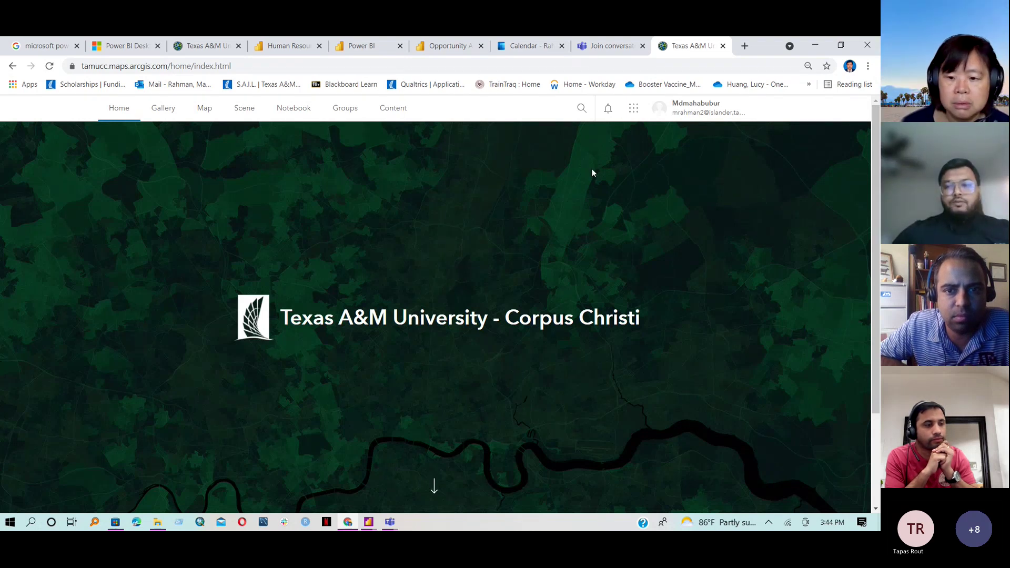
Open ArcGIS for Power BI from the ArcGIS app launcher in a new browser tab and switch to that tab
click(634, 110)
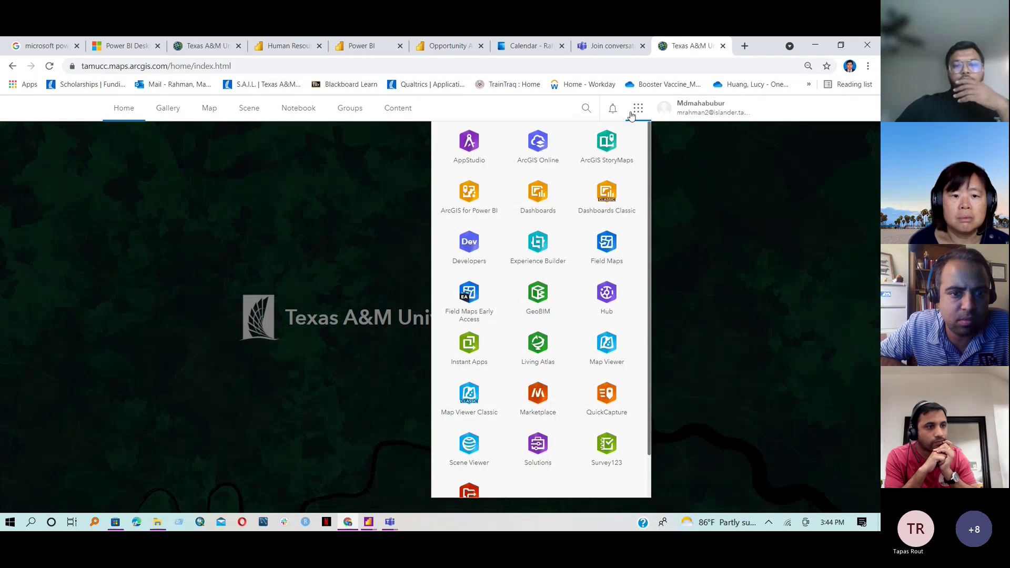
right_click(474, 201)
click(486, 207)
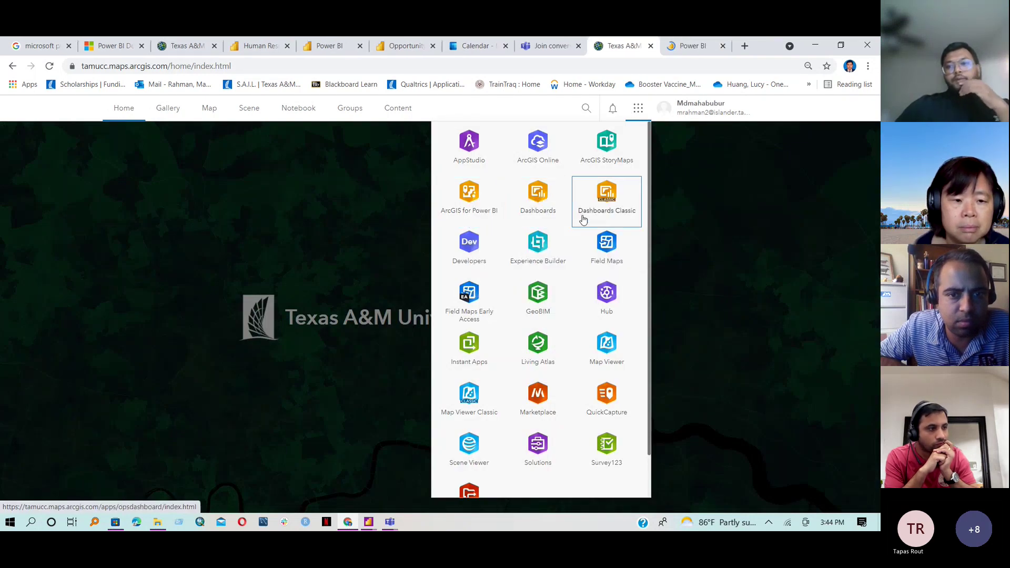
click(689, 48)
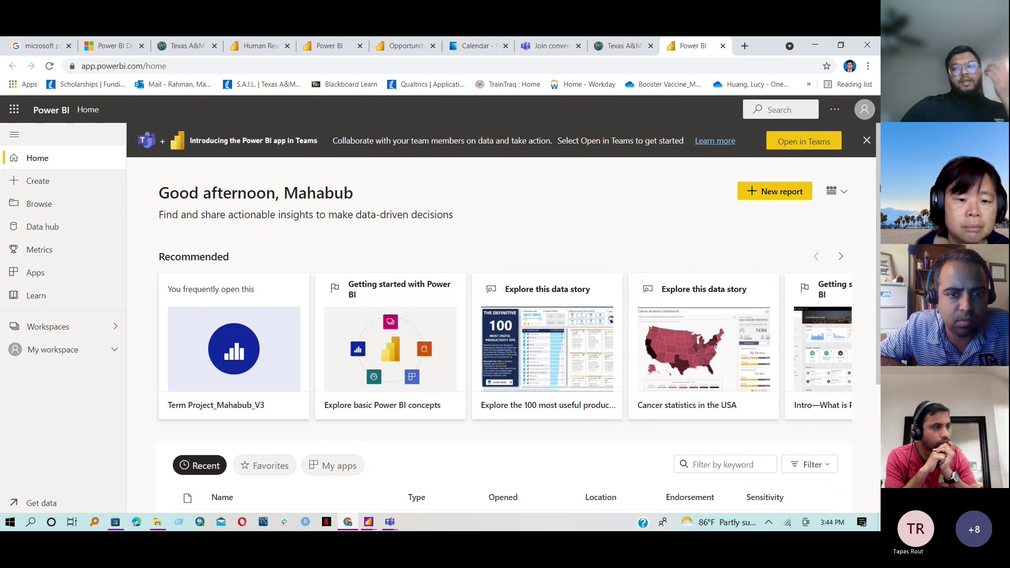
Review the recent items on the Power BI home page and the blank report page in My workspace
drag(878, 174, 868, 252)
scroll(482, 338, down, 1)
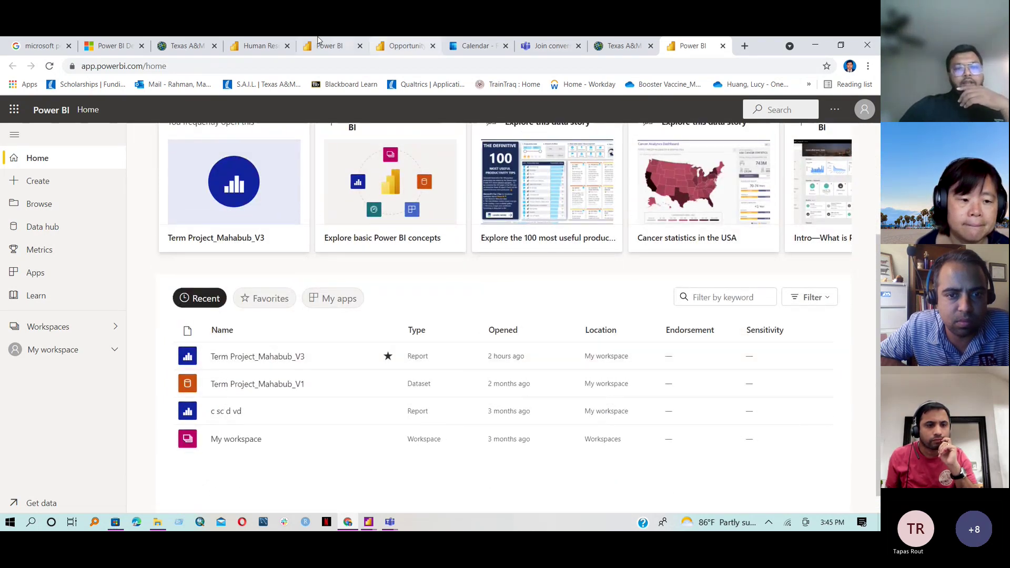
click(334, 49)
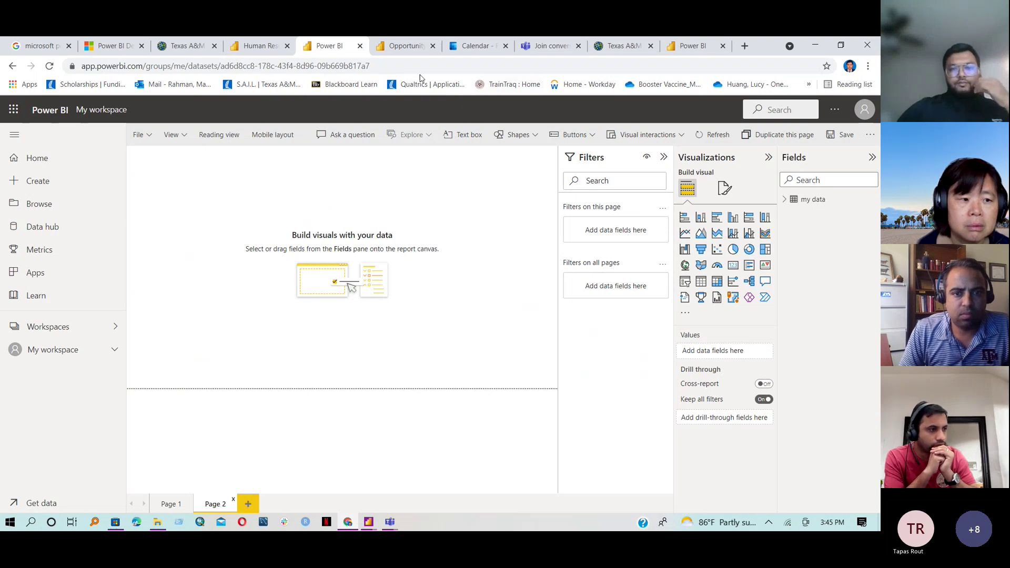
Switch to Power BI Desktop and examine the report's file options and the Insert, Modeling and View commands
click(368, 521)
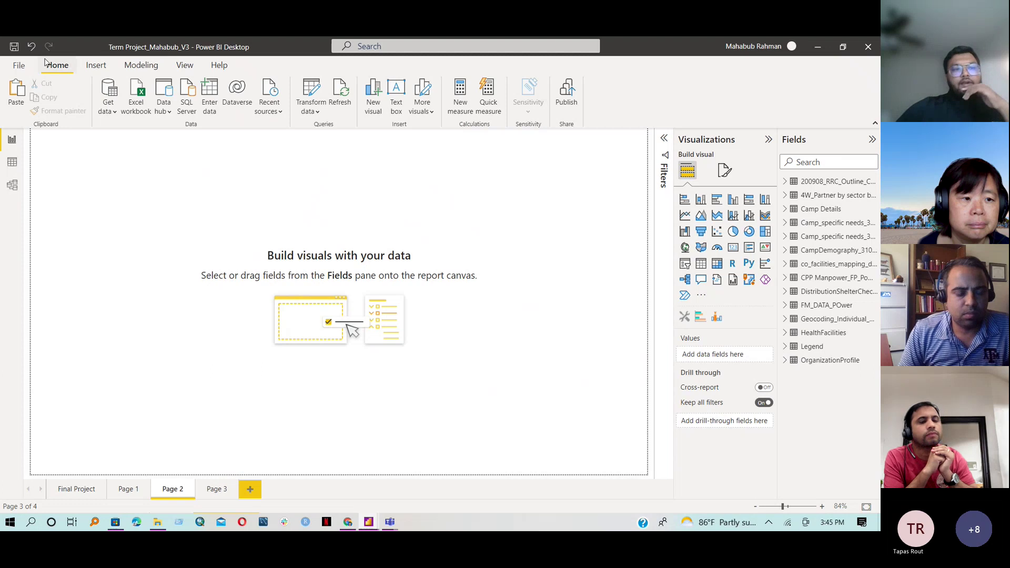
click(21, 65)
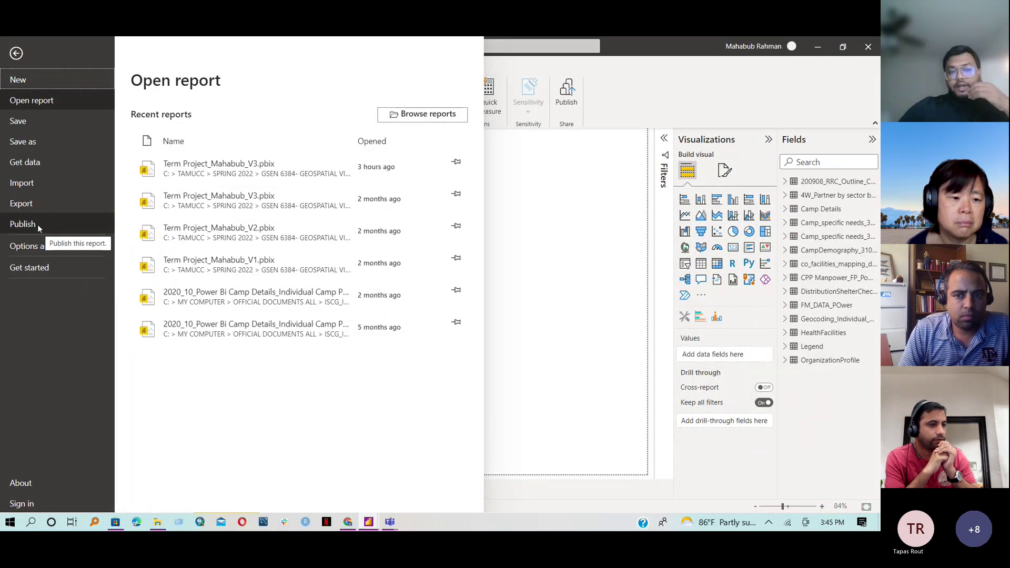
click(16, 54)
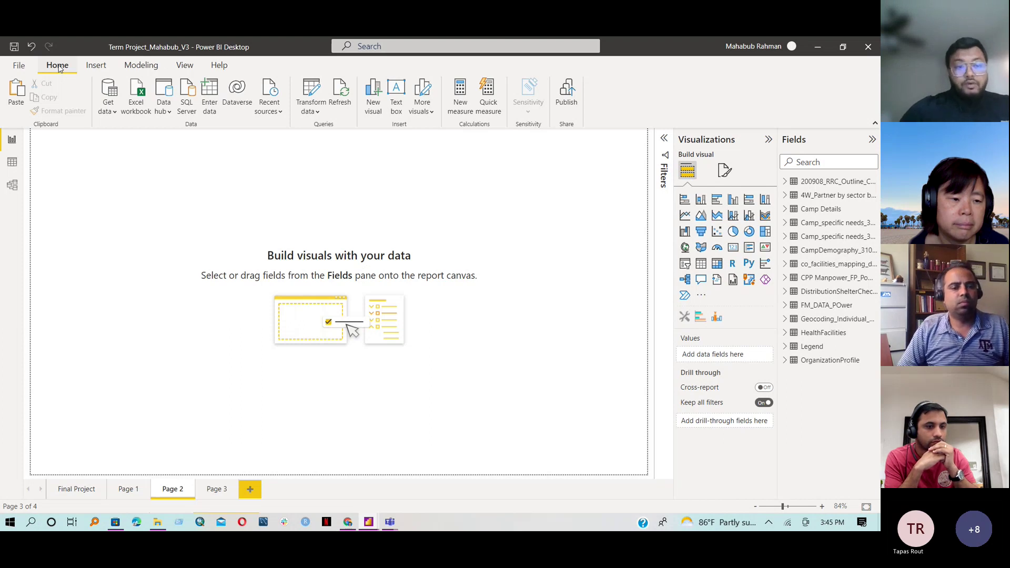
click(97, 72)
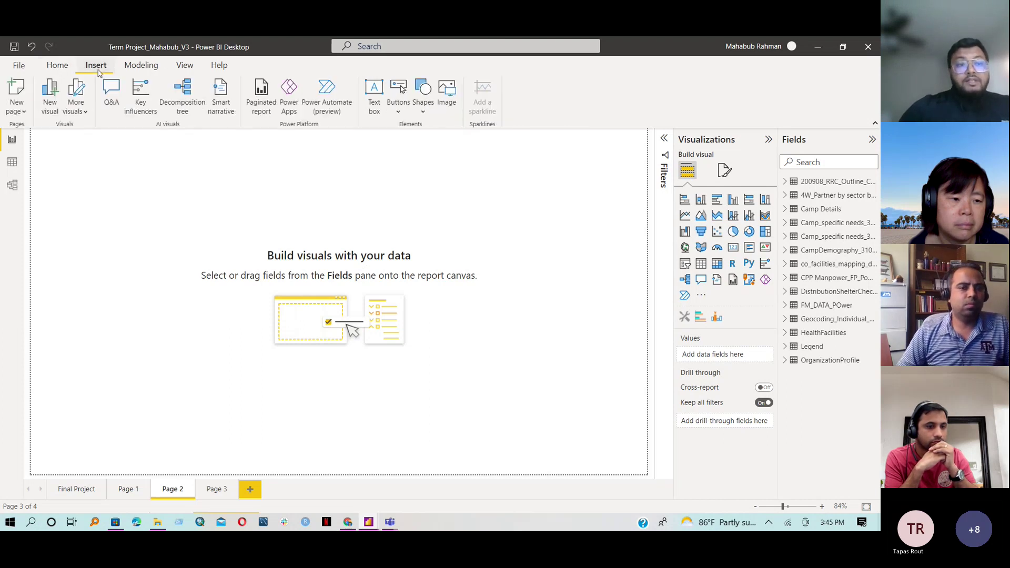
click(133, 71)
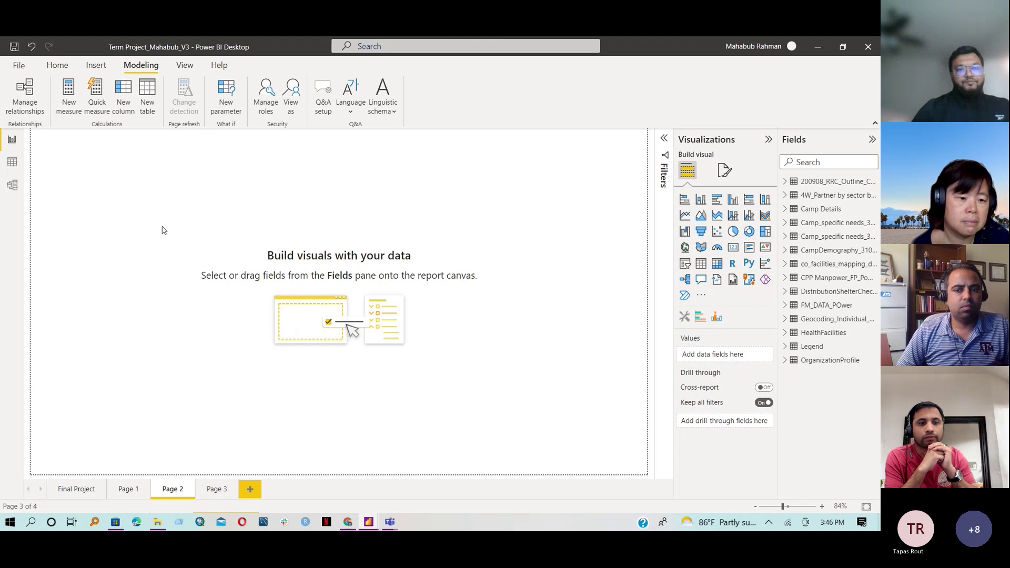
click(189, 65)
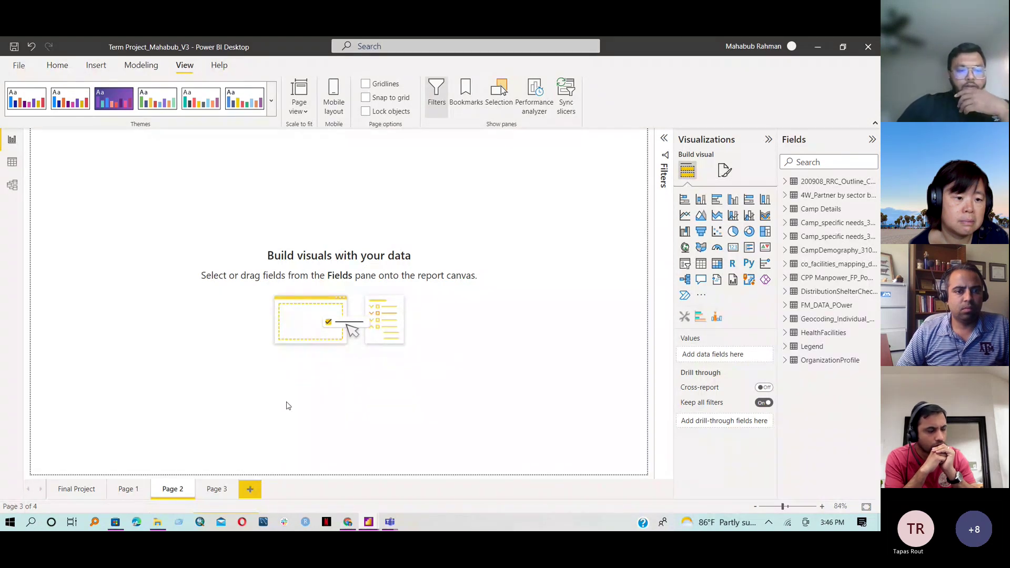
View the Final Project dashboard page and the model diagram of the table relationships
click(77, 490)
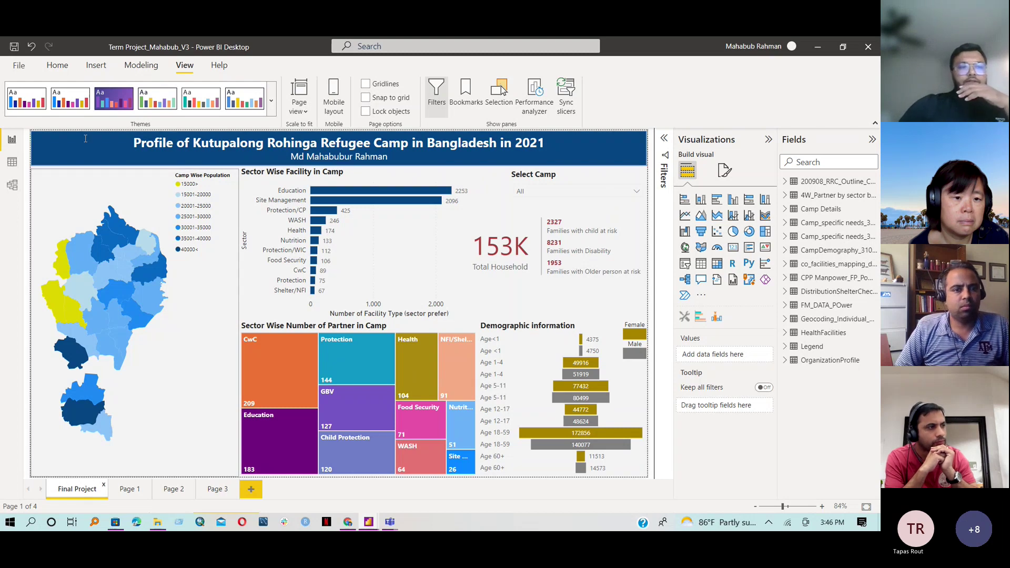
click(12, 186)
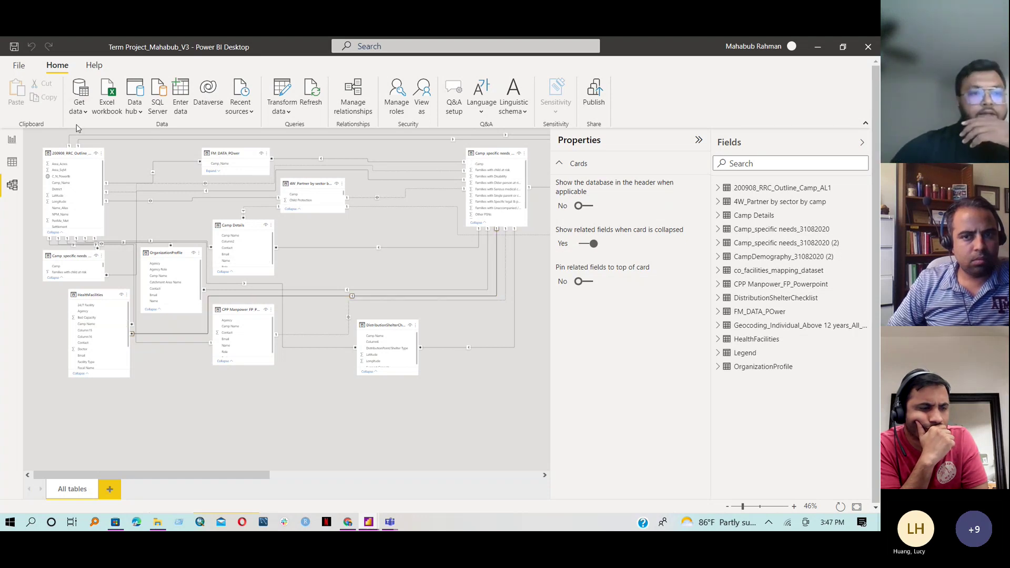
Import Geocoding_Individual_Above 12 years_All_Data_06222022.csv through the Excel workbook source, showing all file types, and load it with the default settings
click(88, 113)
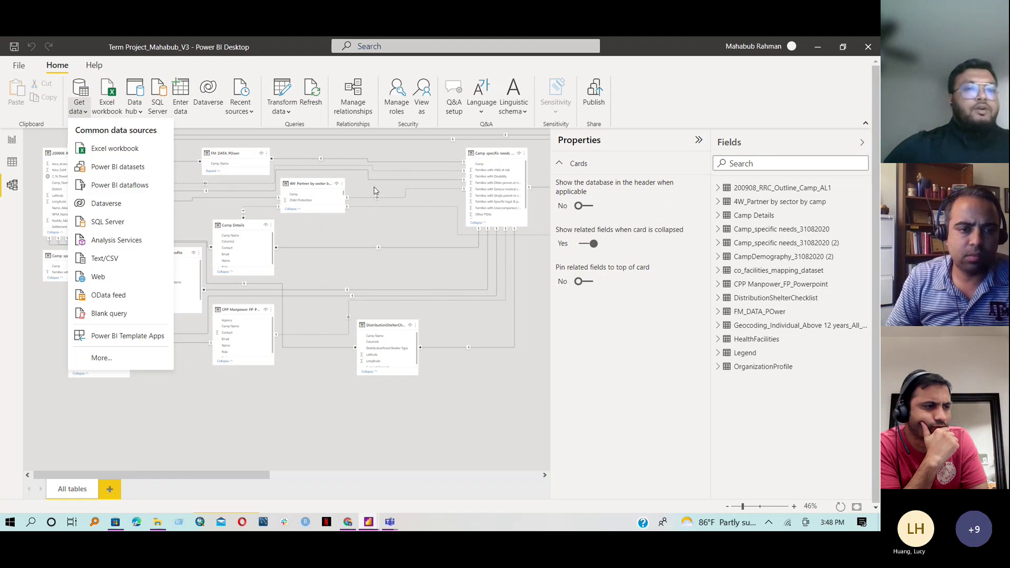
click(111, 149)
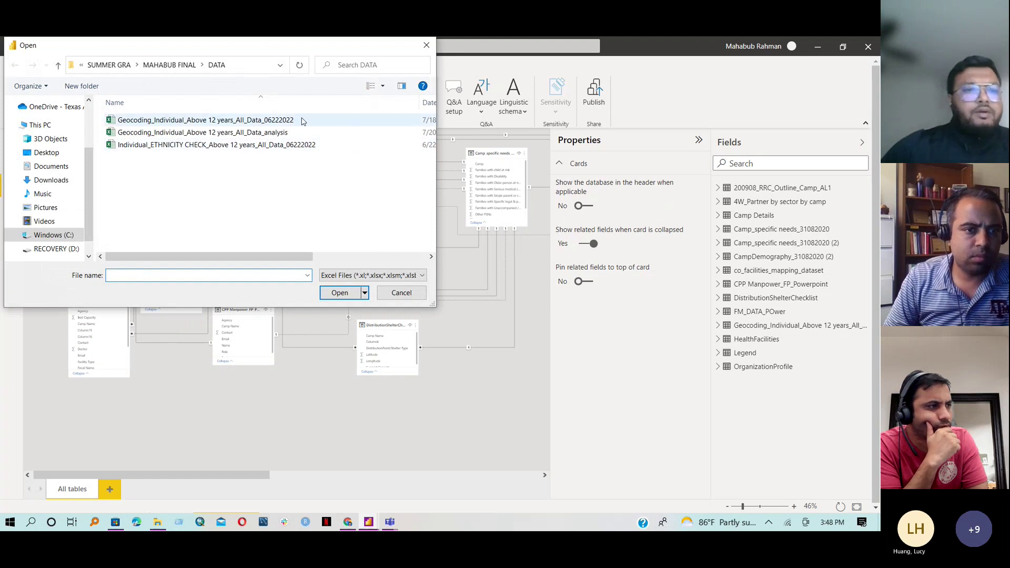
click(368, 275)
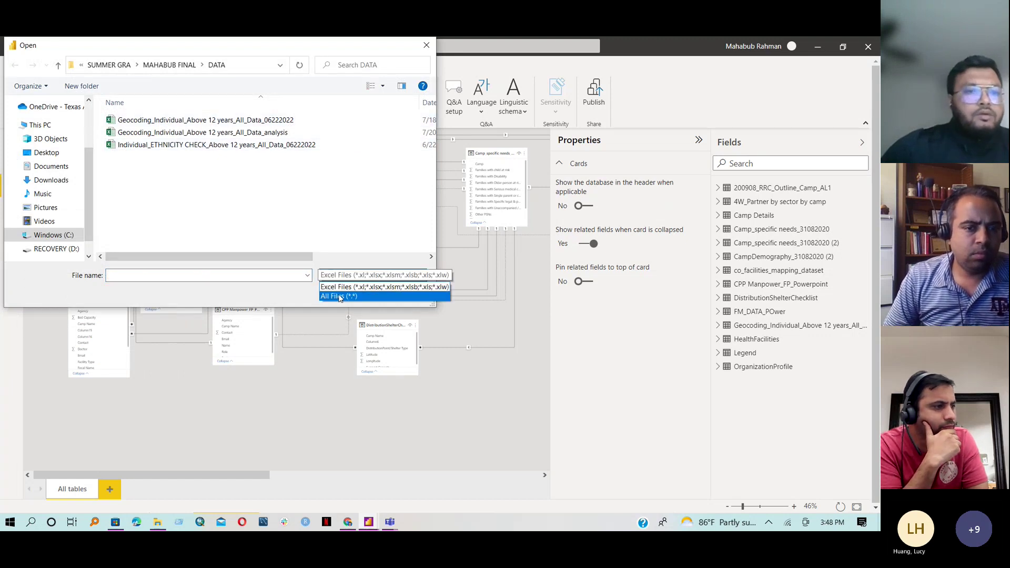
click(339, 297)
click(337, 292)
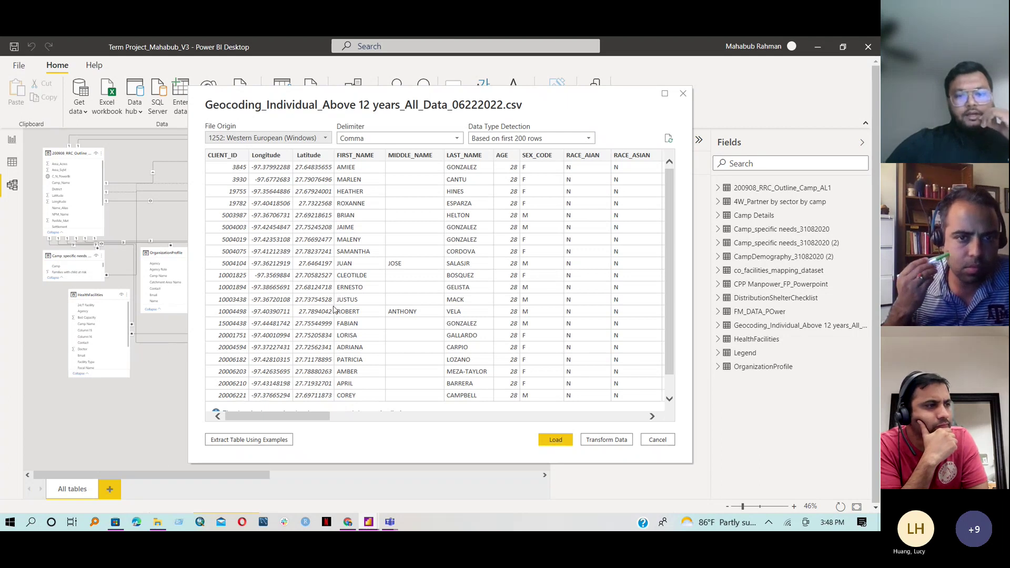
scroll(451, 360, down, 1)
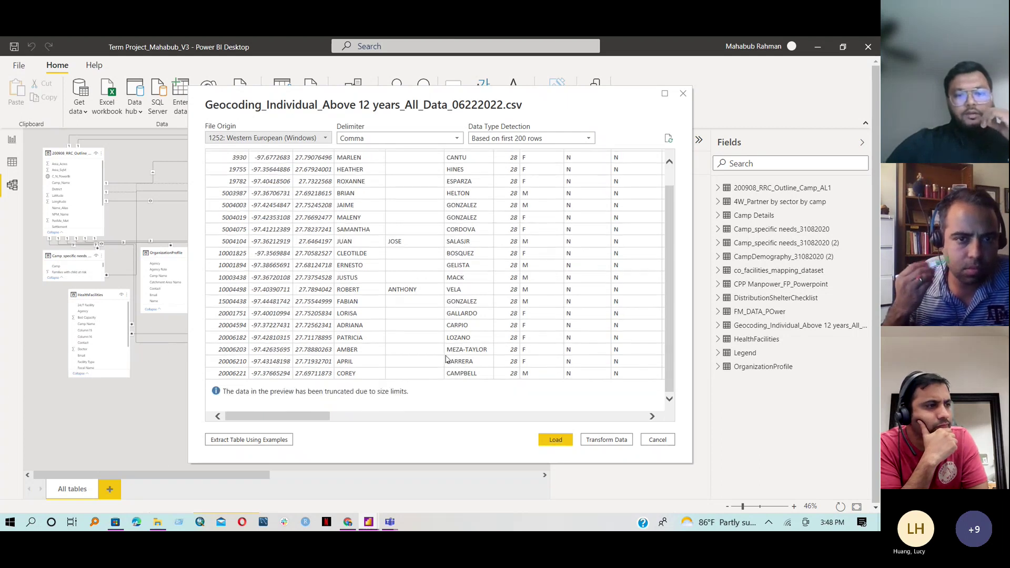
click(558, 443)
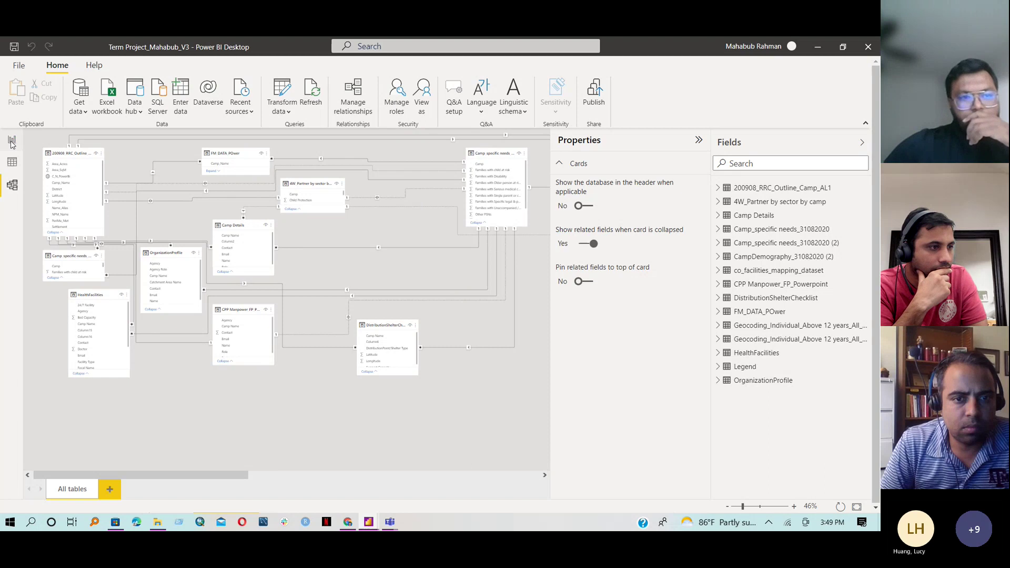
Return to the report view and filter the Final Project dashboard to Camp 01E only with the Select Camp slicer
click(11, 141)
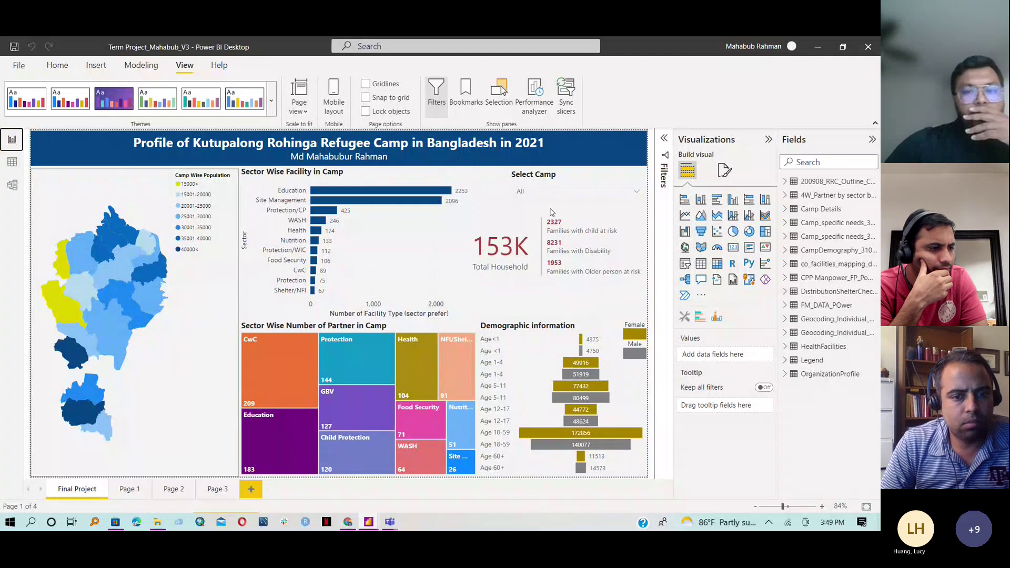
click(558, 194)
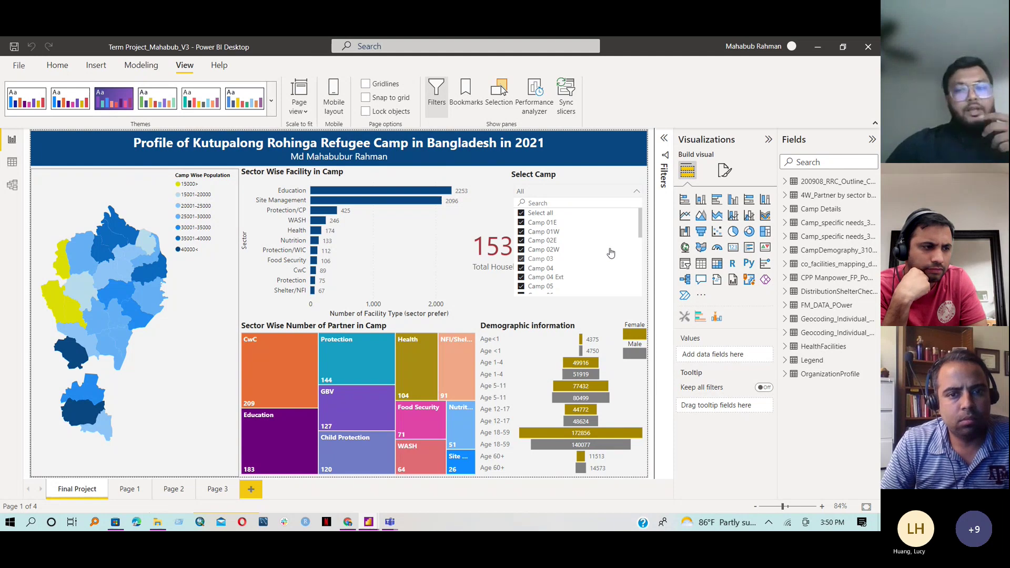
drag(642, 234, 632, 216)
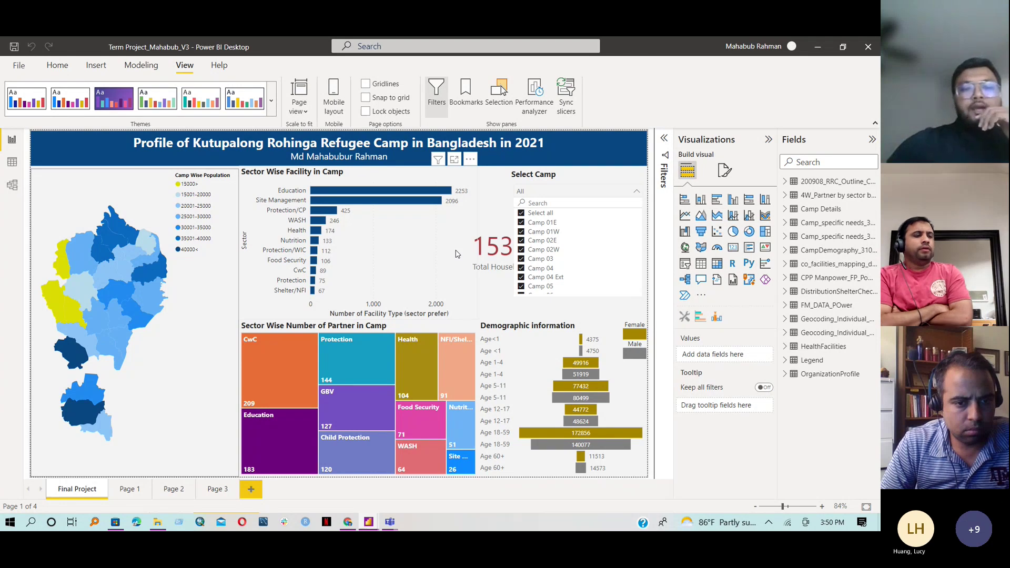
click(535, 214)
click(538, 224)
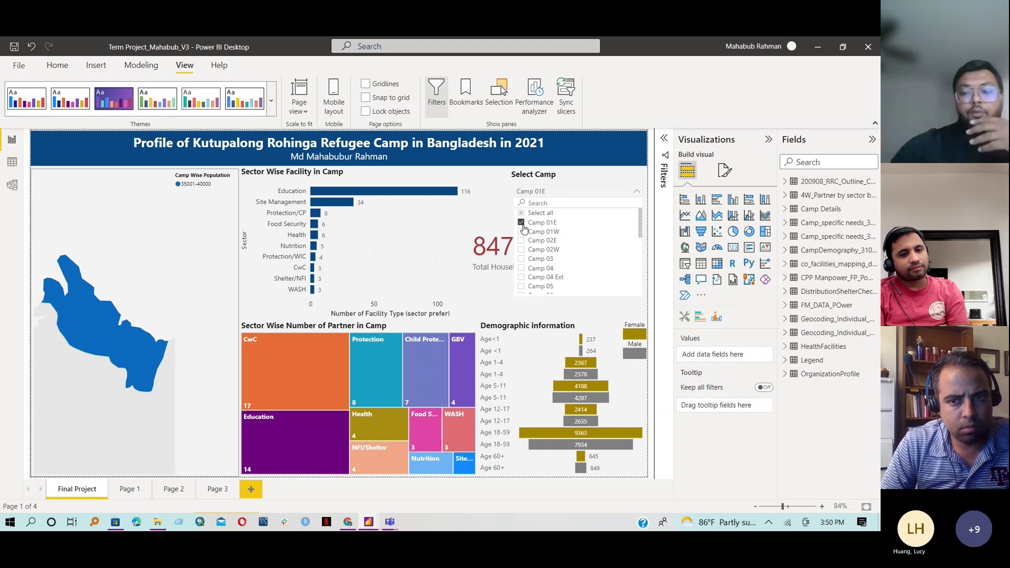
click(450, 280)
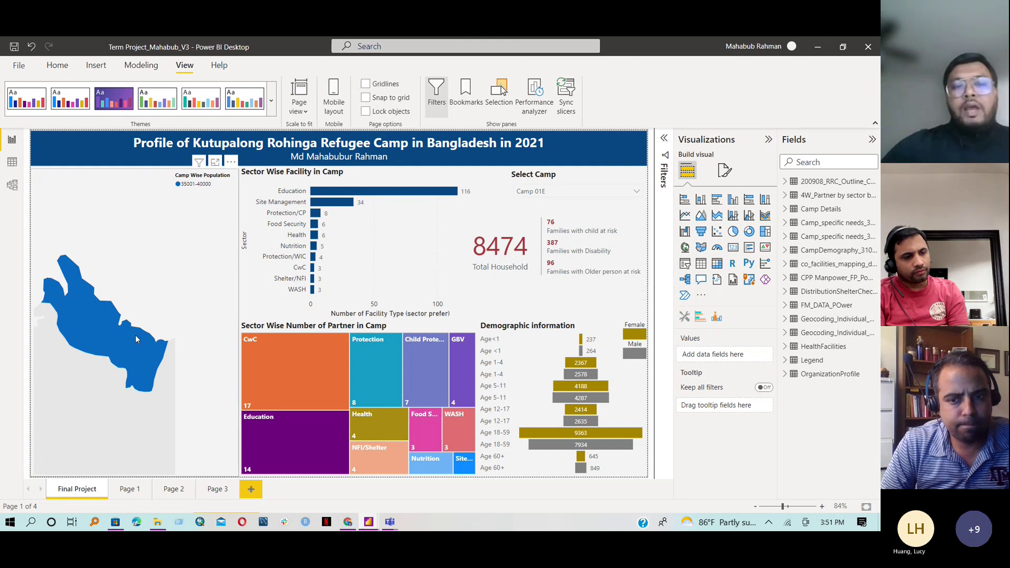
mouse_move(115, 345)
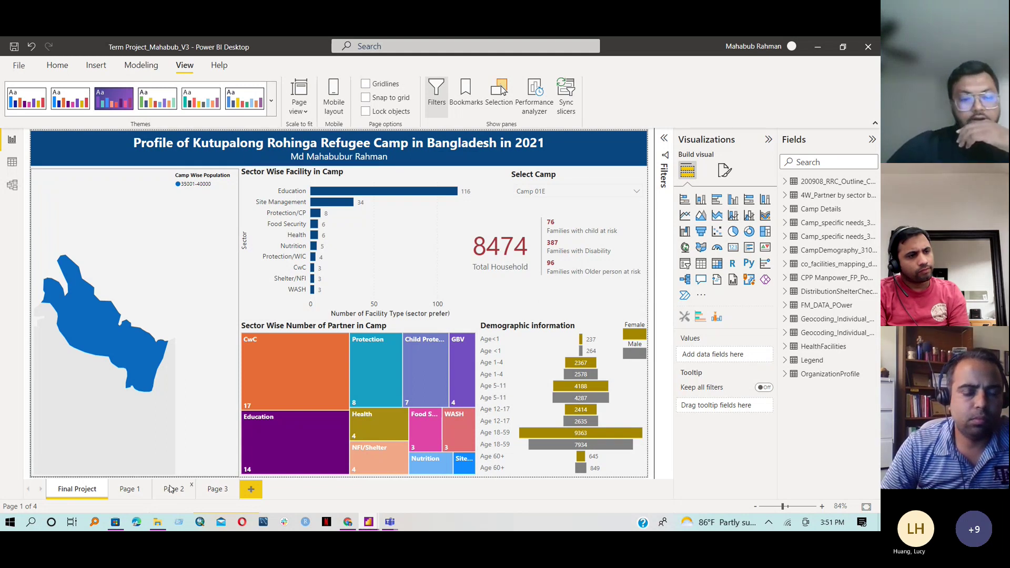
Open Page 2 and browse the gallery of additional Power BI visuals available for download
click(173, 490)
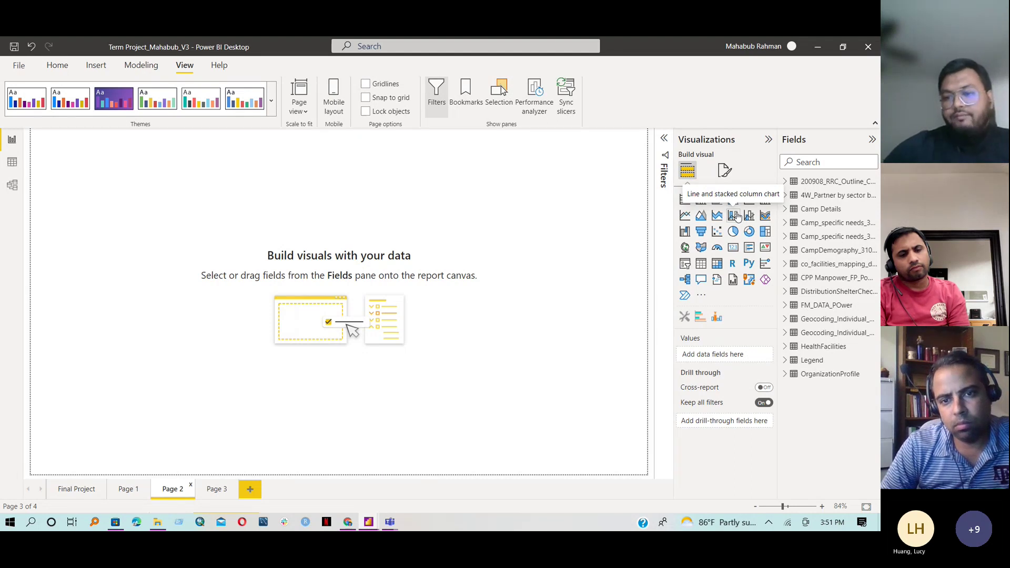
click(700, 296)
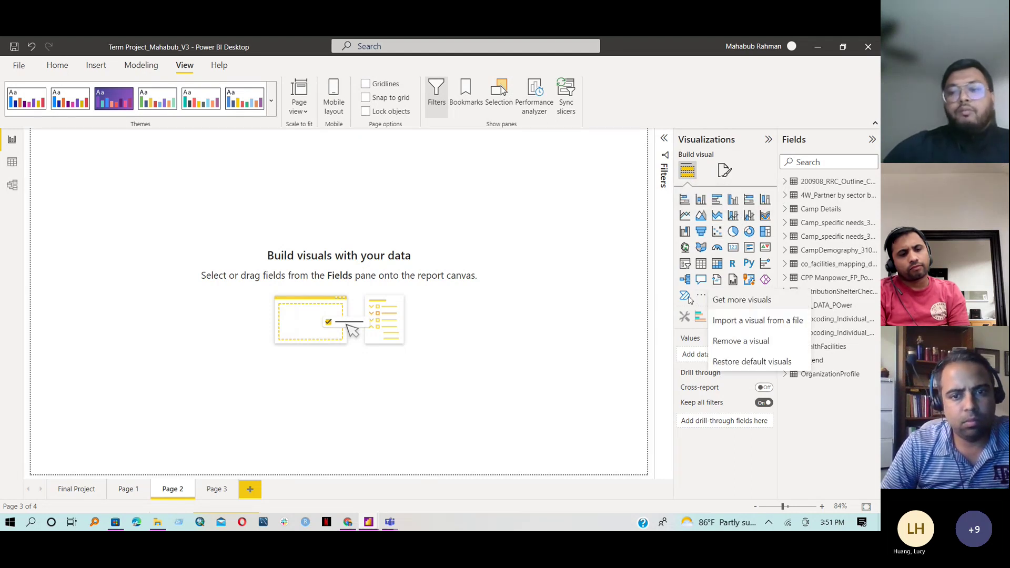
click(754, 308)
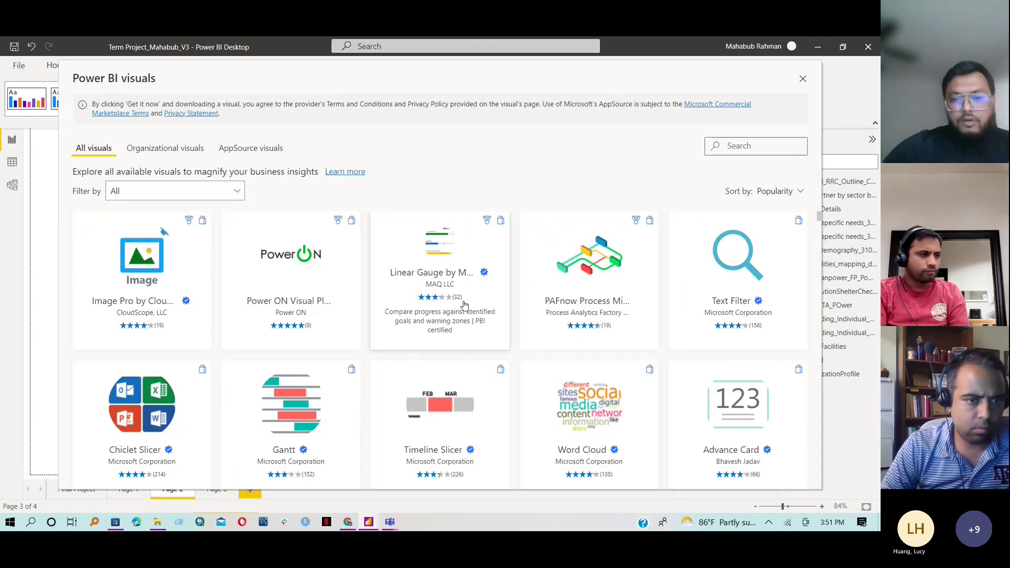
scroll(492, 297, down, 10)
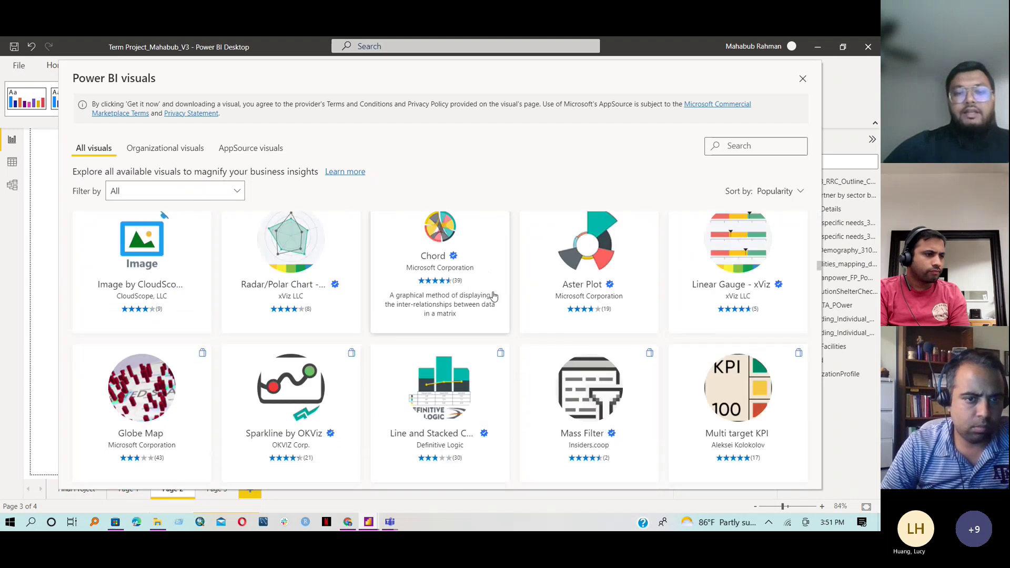
scroll(493, 296, down, 15)
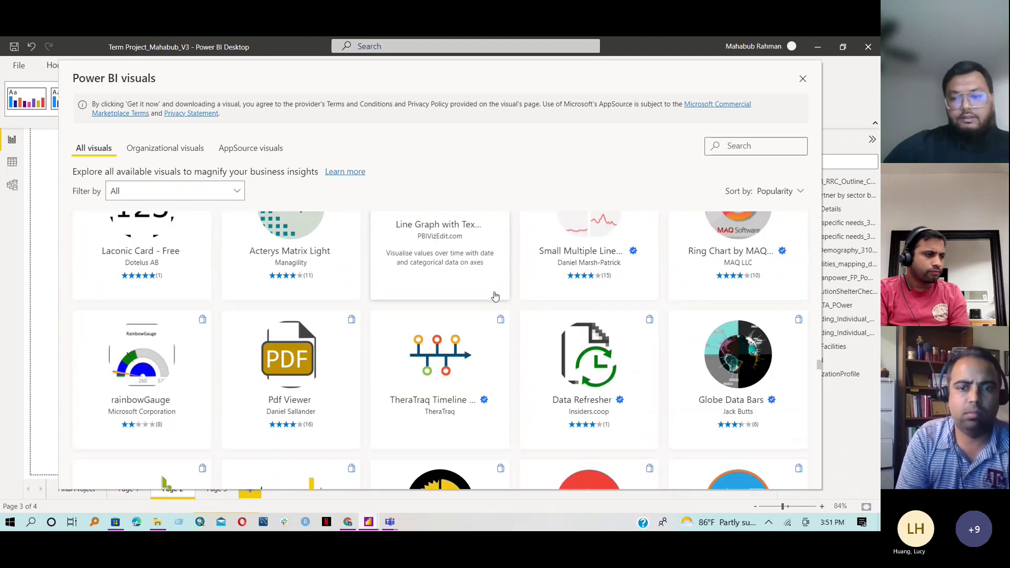
scroll(495, 296, down, 15)
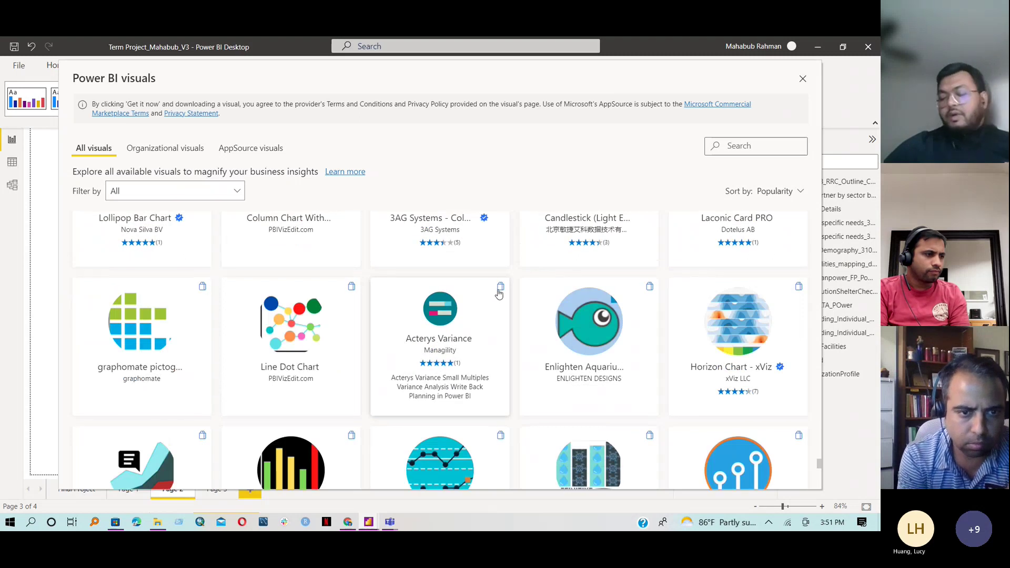
click(803, 79)
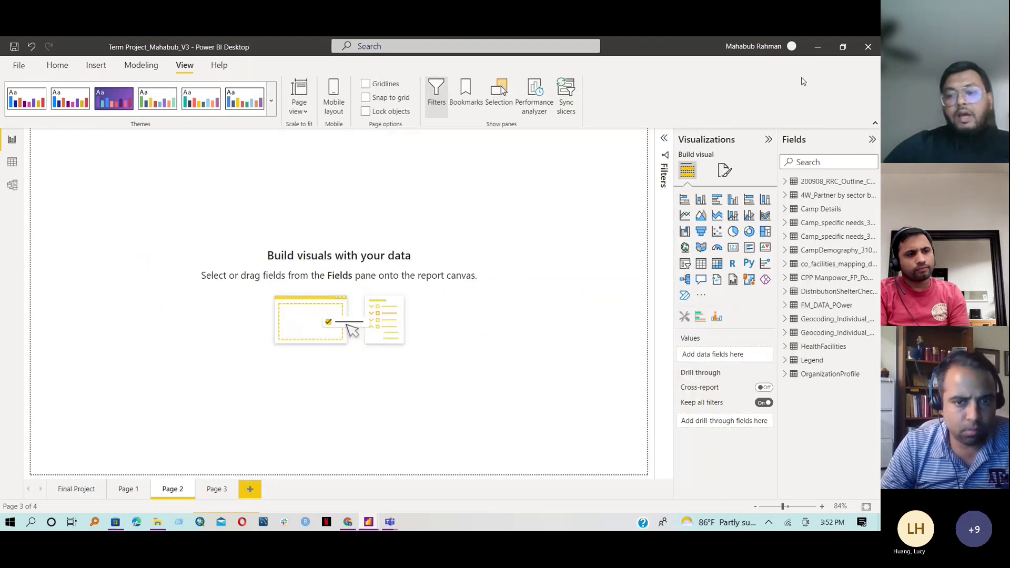
Insert an R script visual on Page 2 and delete it again
click(735, 267)
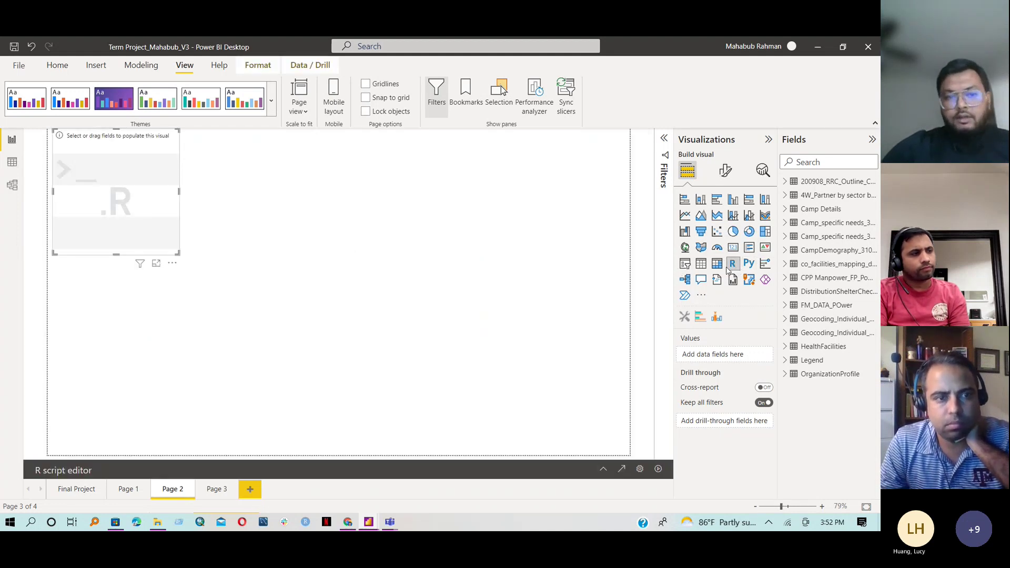
click(523, 306)
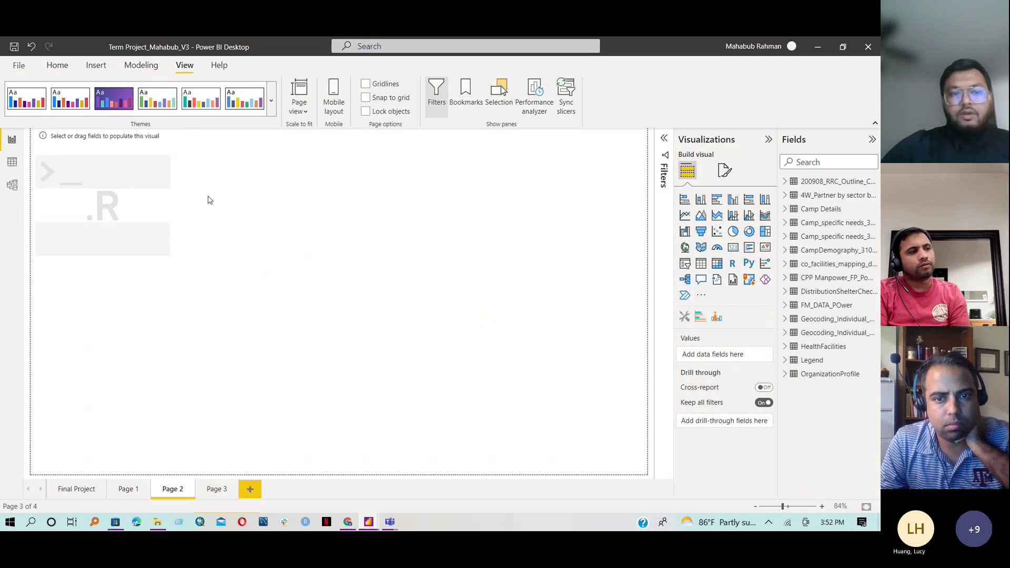
click(126, 165)
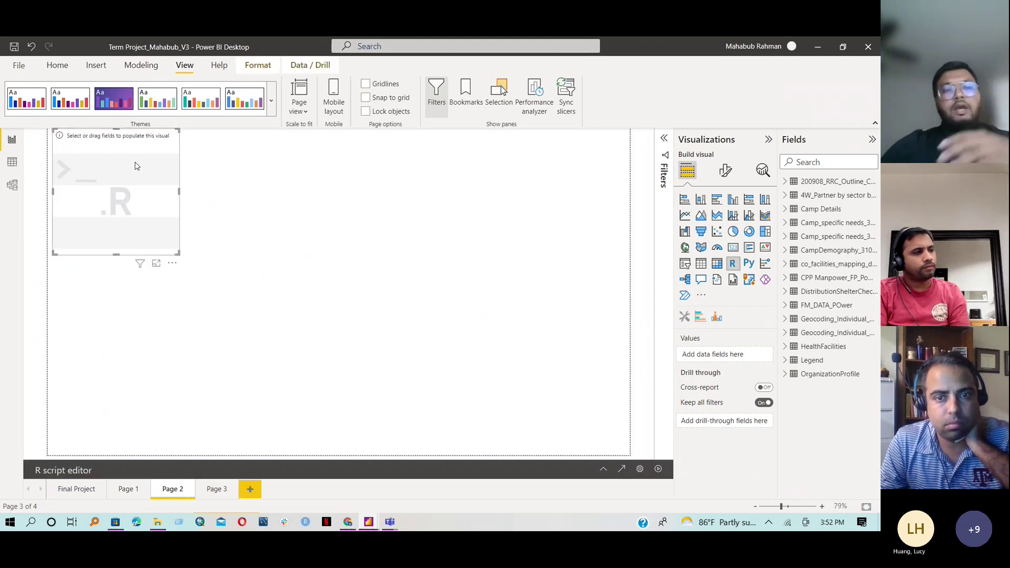
key(Delete)
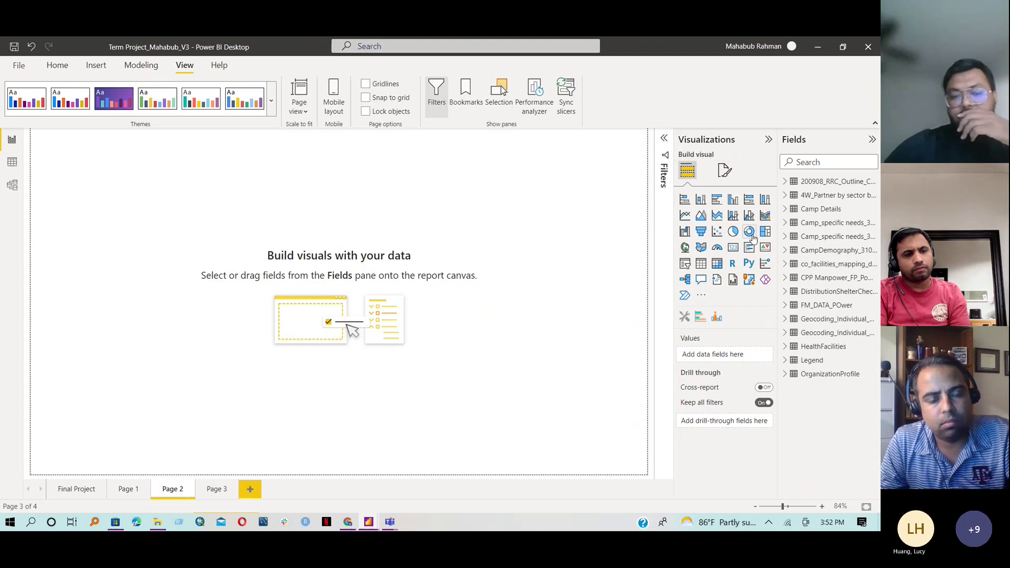
Select the Sector Wise Facility in Camp chart on the Final Project page and review the fields in the co_facilities_mapping_dataset table
click(86, 490)
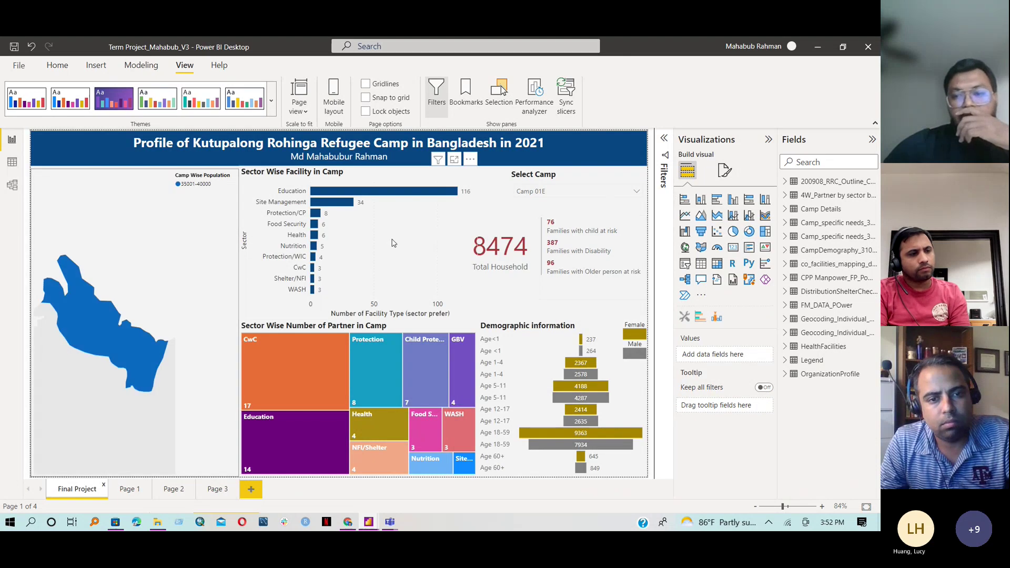
click(394, 243)
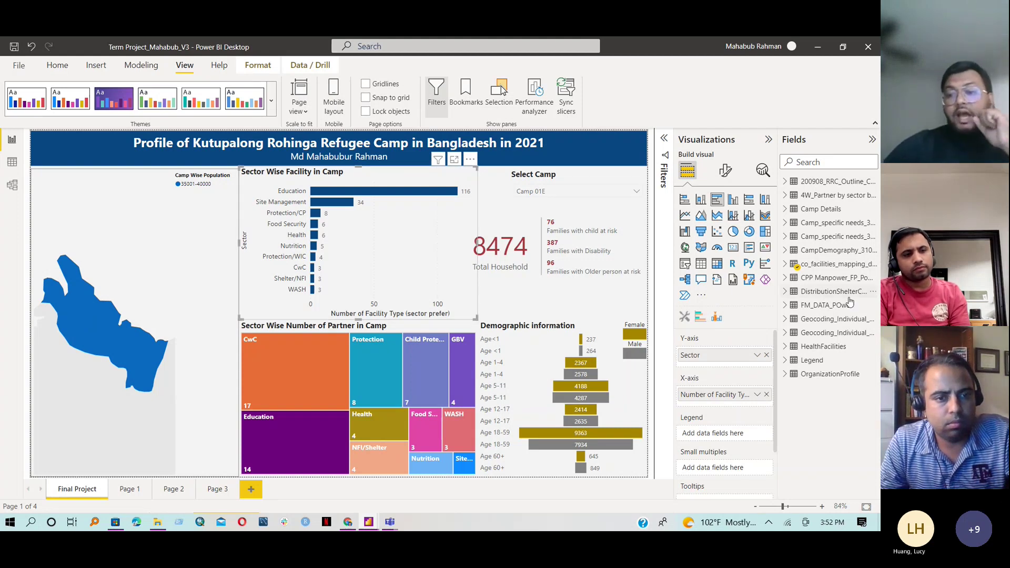
click(785, 265)
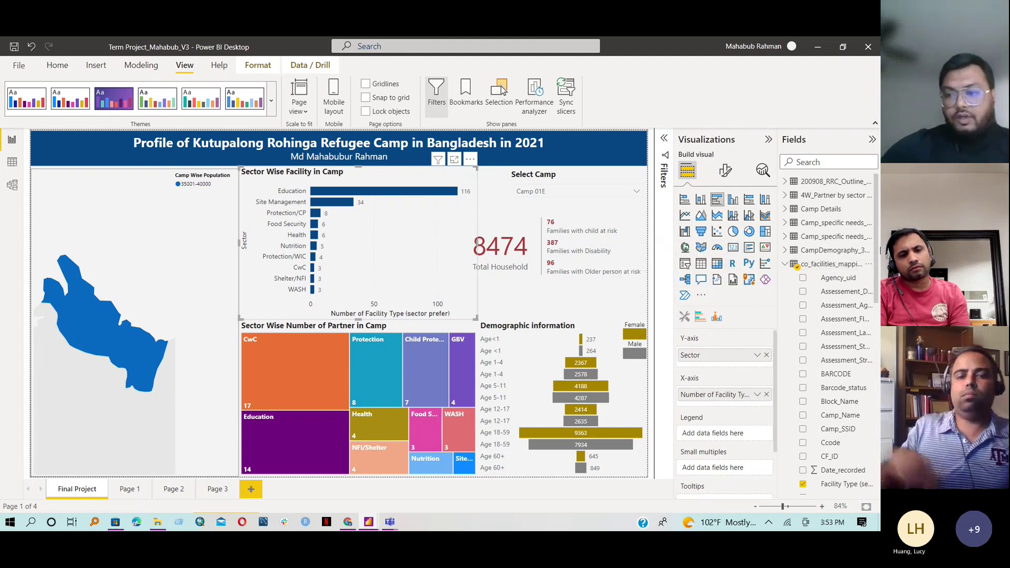
drag(877, 245, 876, 285)
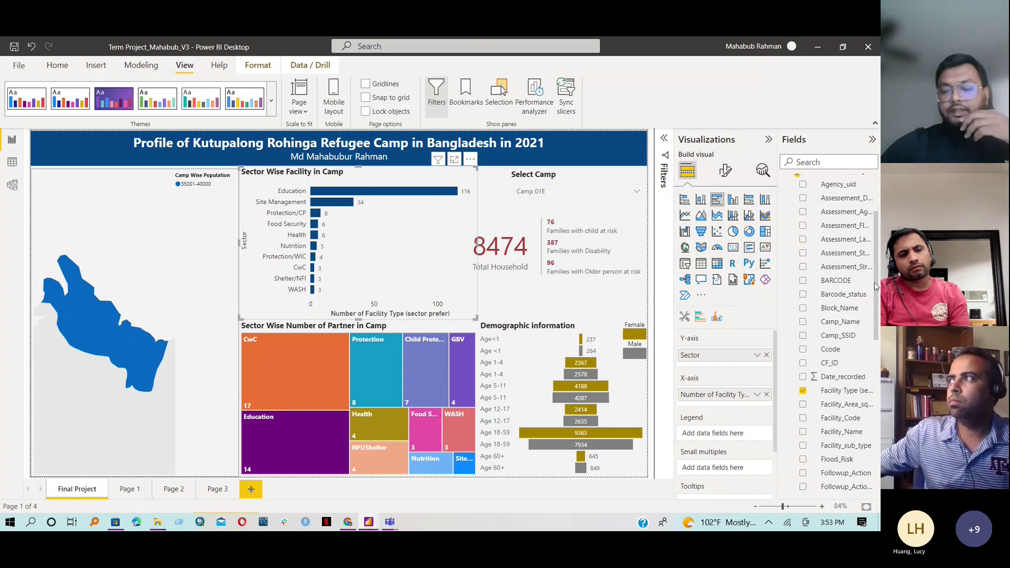
drag(876, 286, 877, 296)
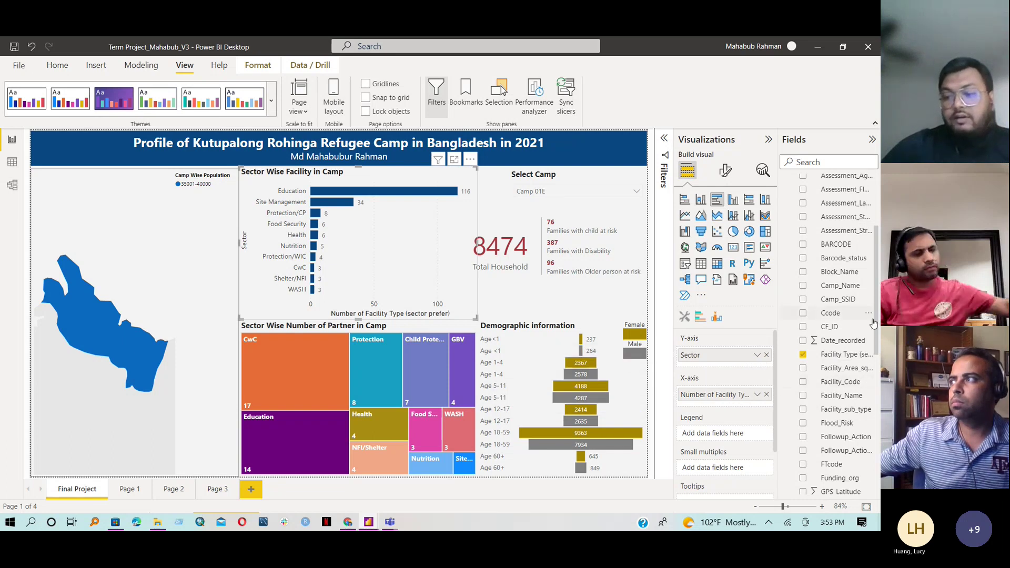
Add the Sector field to the facility chart's Y-axis a second time and remove the duplicate
drag(878, 352, 878, 414)
drag(827, 467, 761, 366)
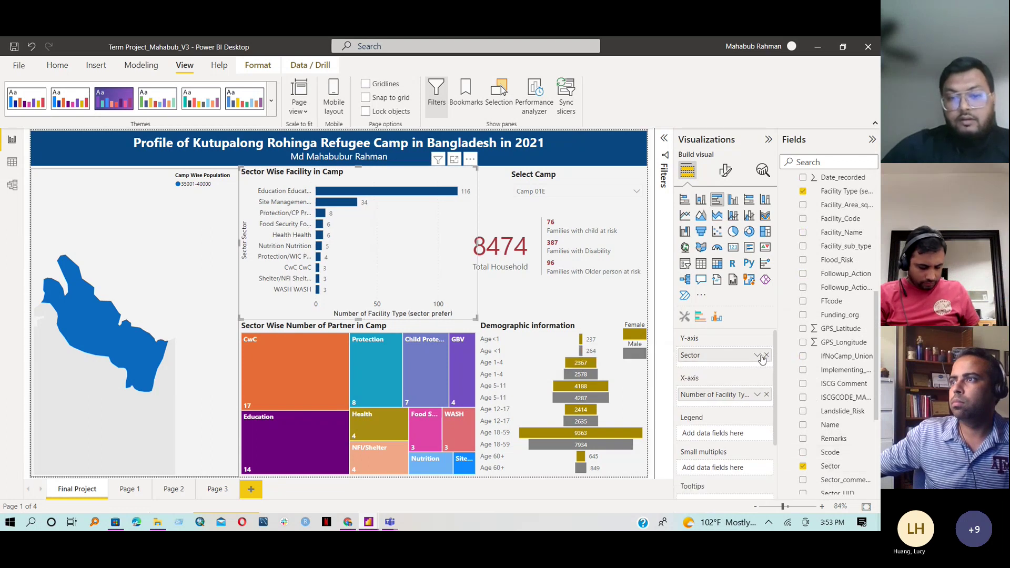
click(765, 355)
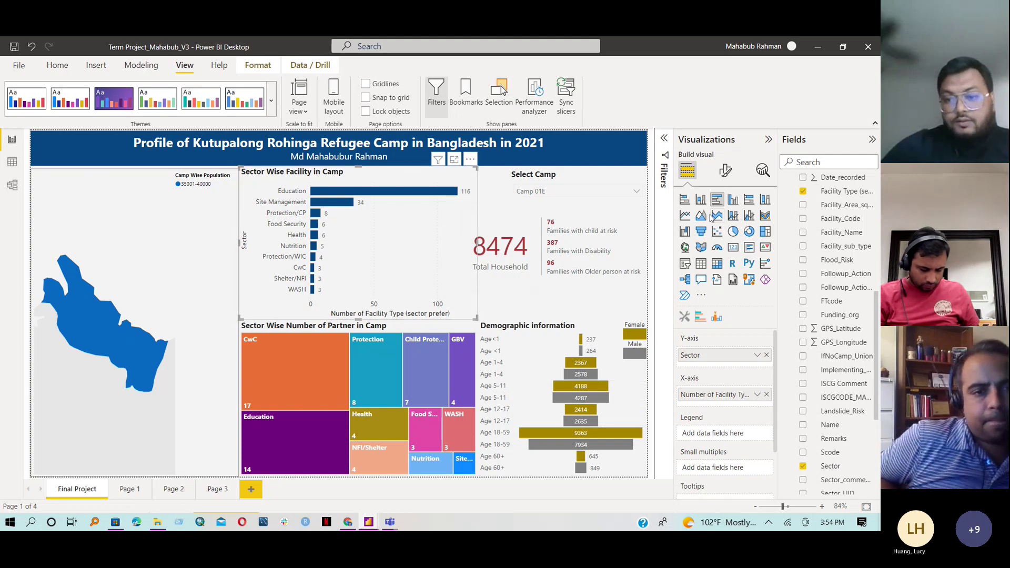
Try the facility chart as a clustered column and a 100% stacked bar chart, ending with a stacked bar chart
click(736, 201)
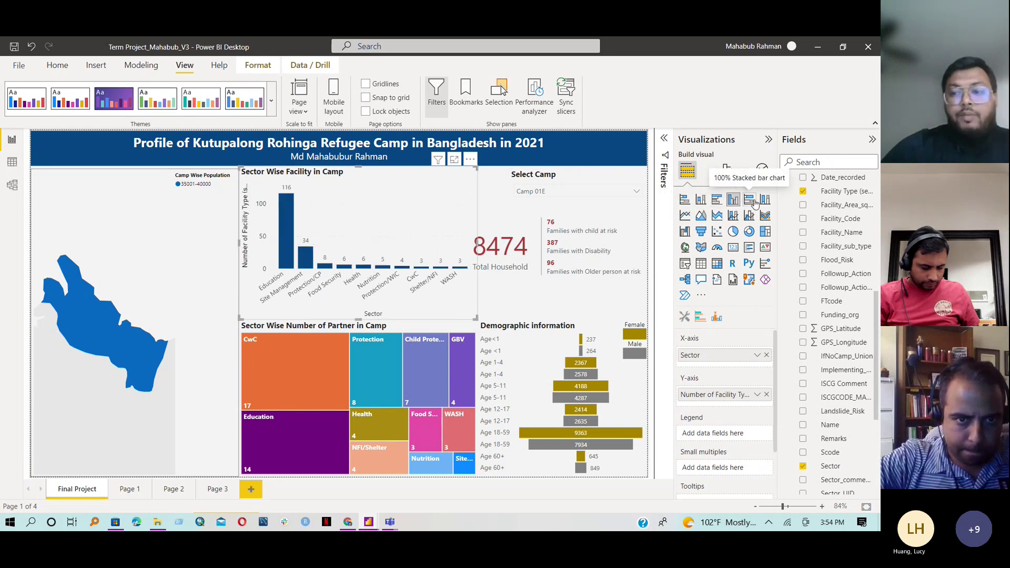
click(753, 202)
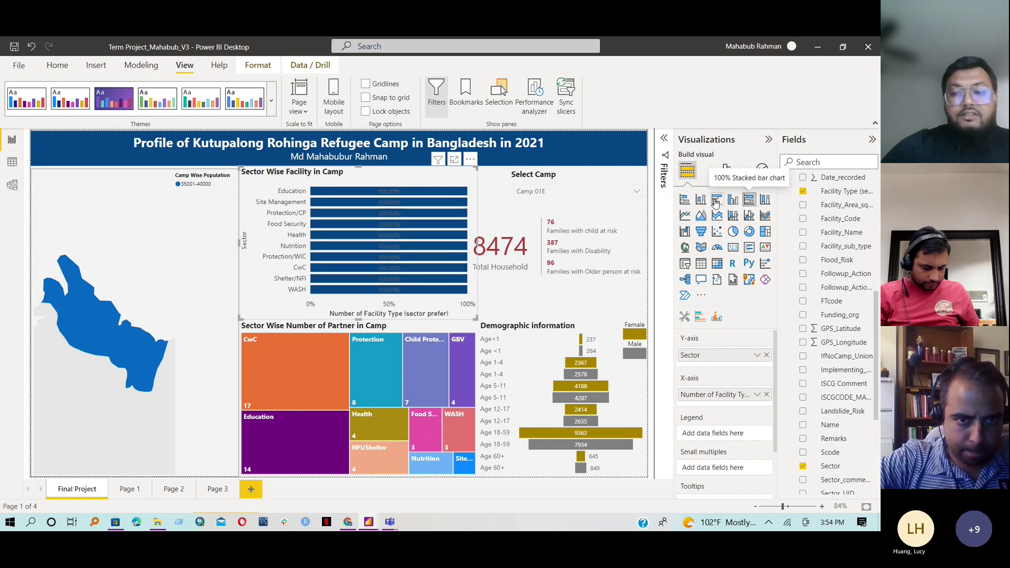
click(685, 201)
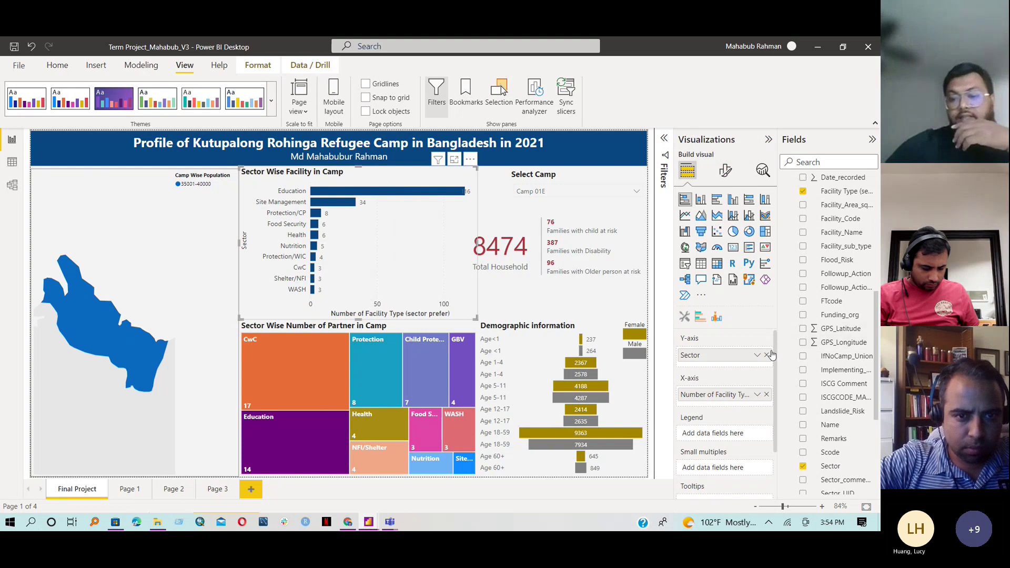
Review the facility chart's field wells and formatting options, toggling its data labels off and on and inspecting the Zoom slider settings
drag(773, 356, 778, 440)
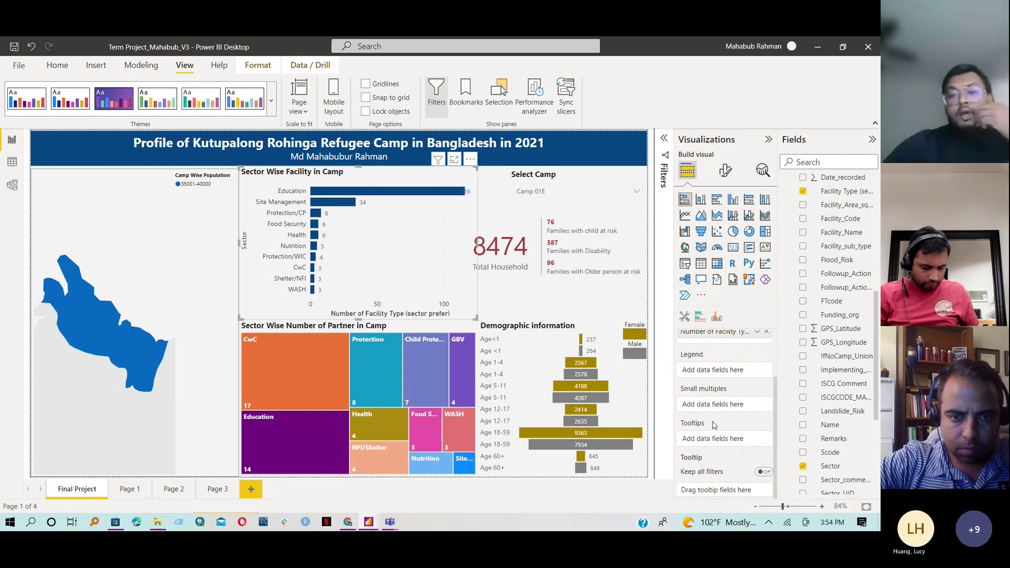
click(725, 170)
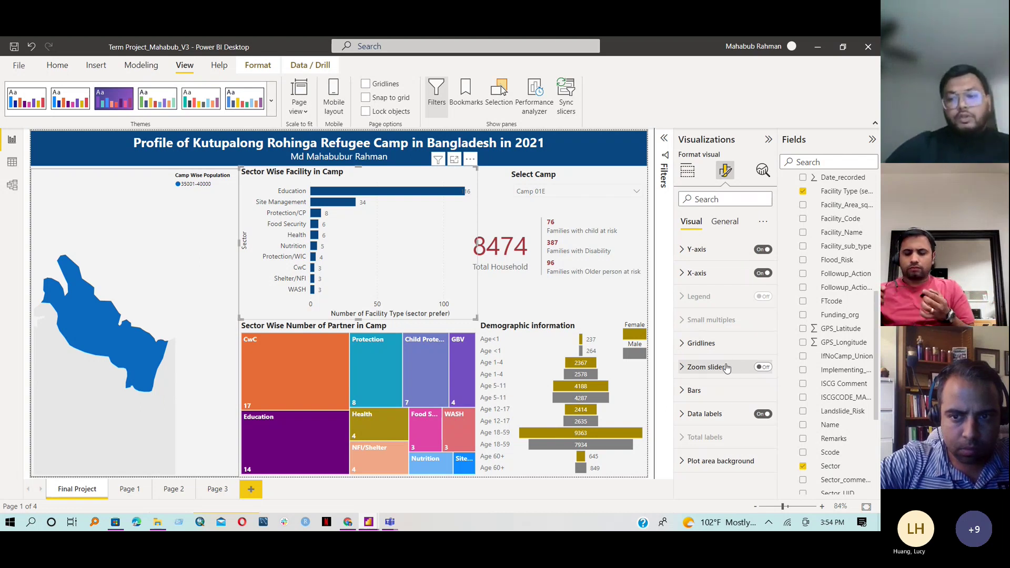
click(769, 416)
click(768, 415)
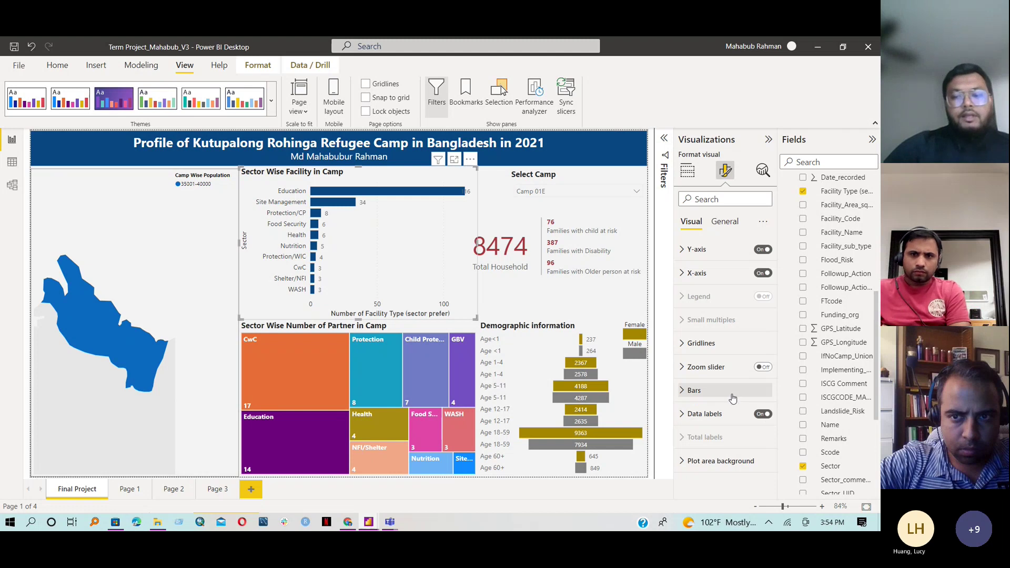
click(721, 374)
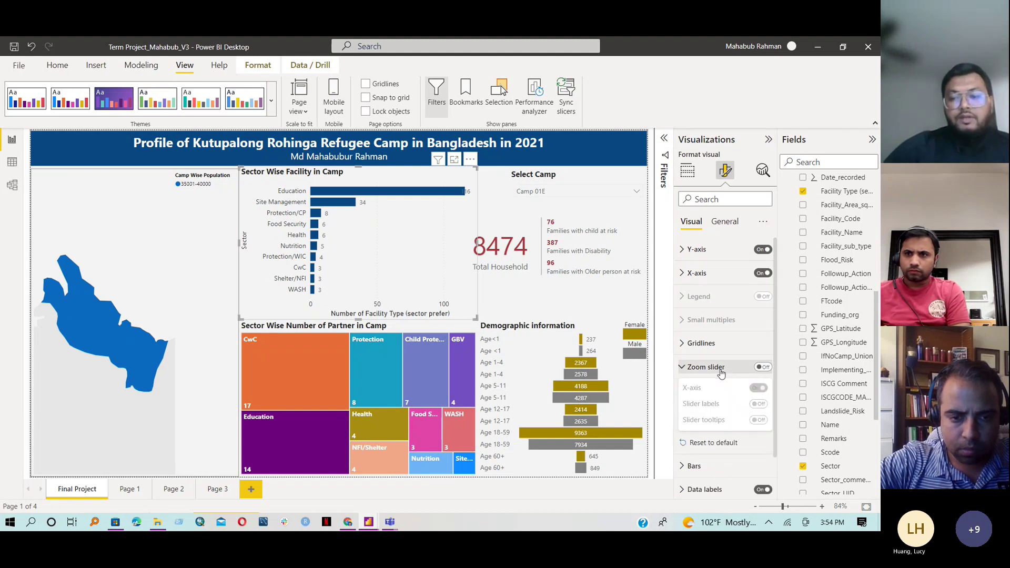
click(721, 373)
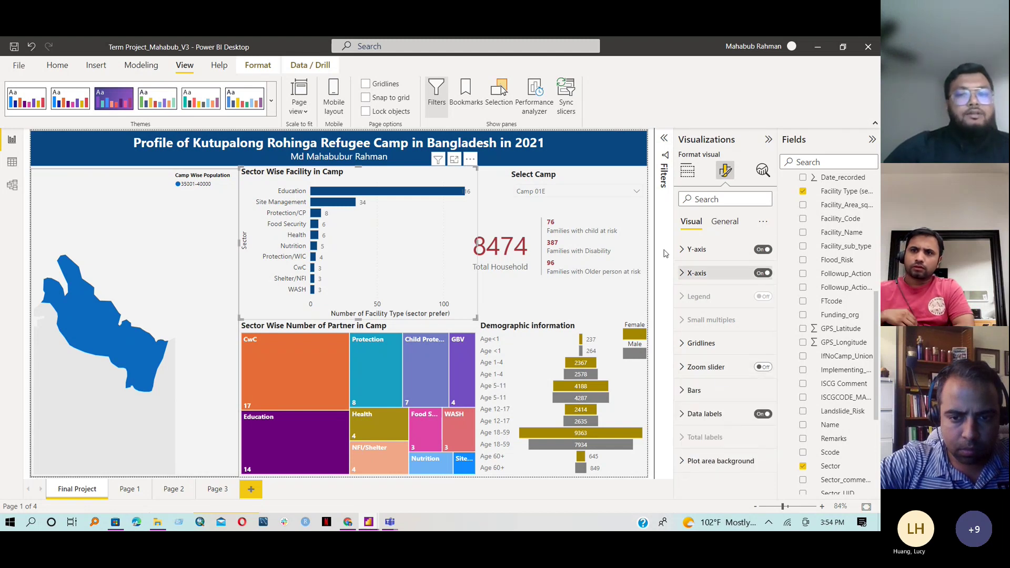
Add Camp 01W and Camp 02W to the Select Camp slicer's selection, and finally select all camps
click(563, 193)
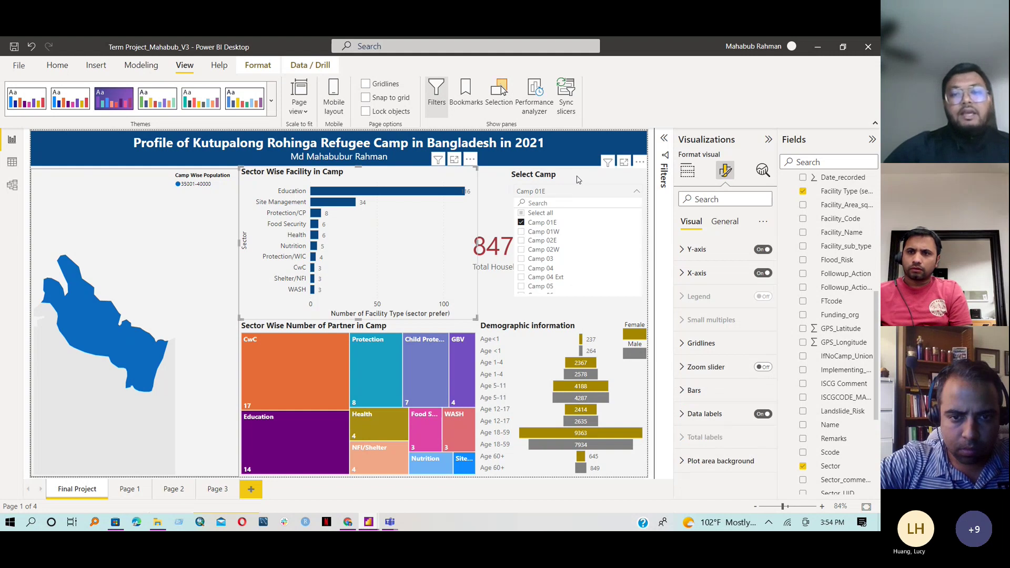
click(577, 180)
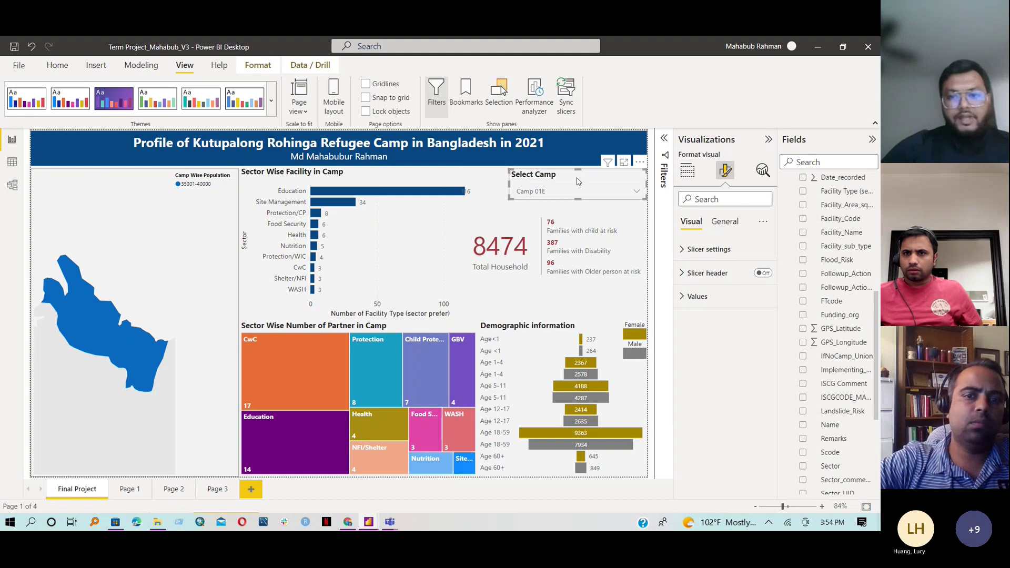
click(550, 193)
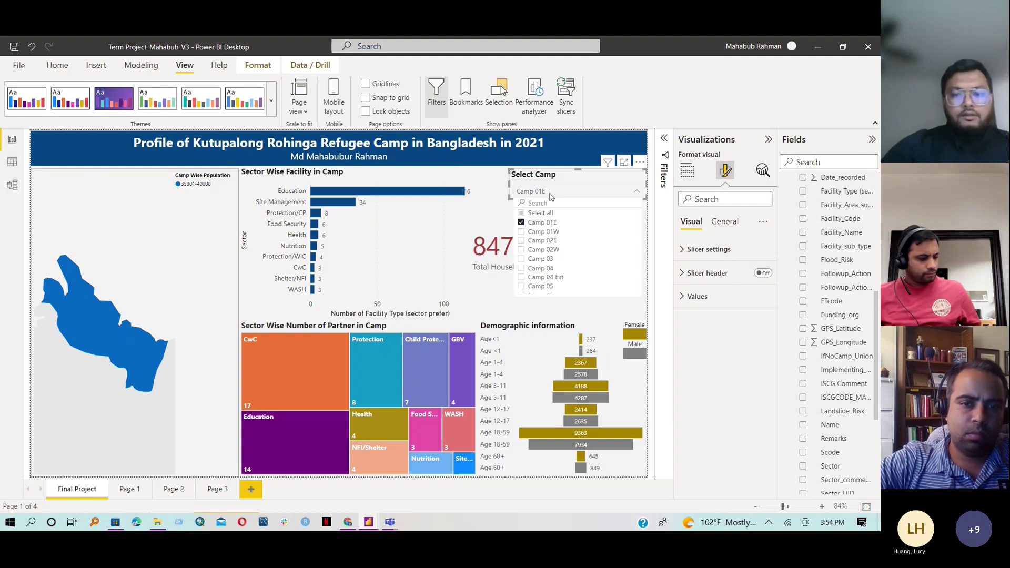
click(551, 195)
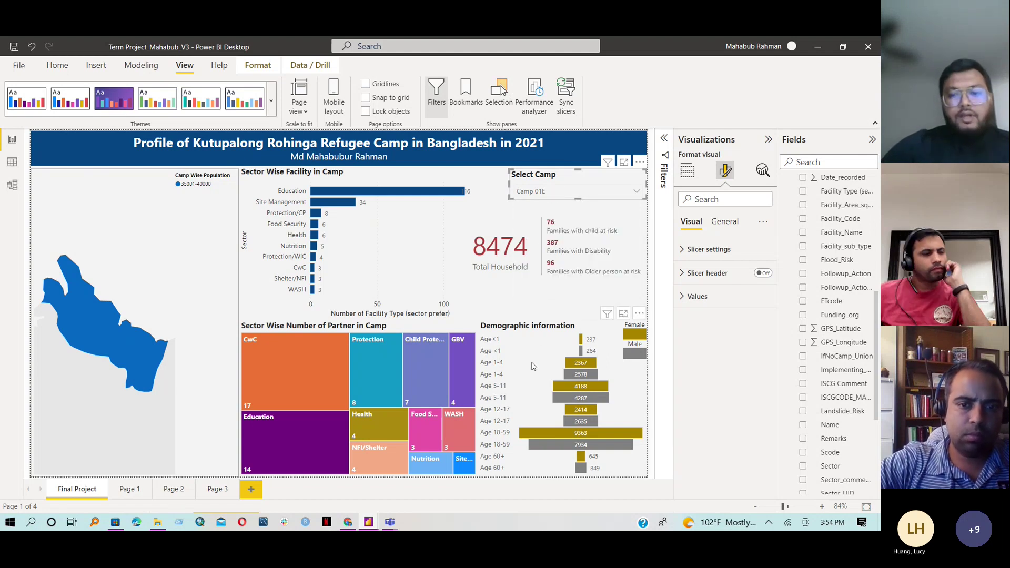
click(545, 192)
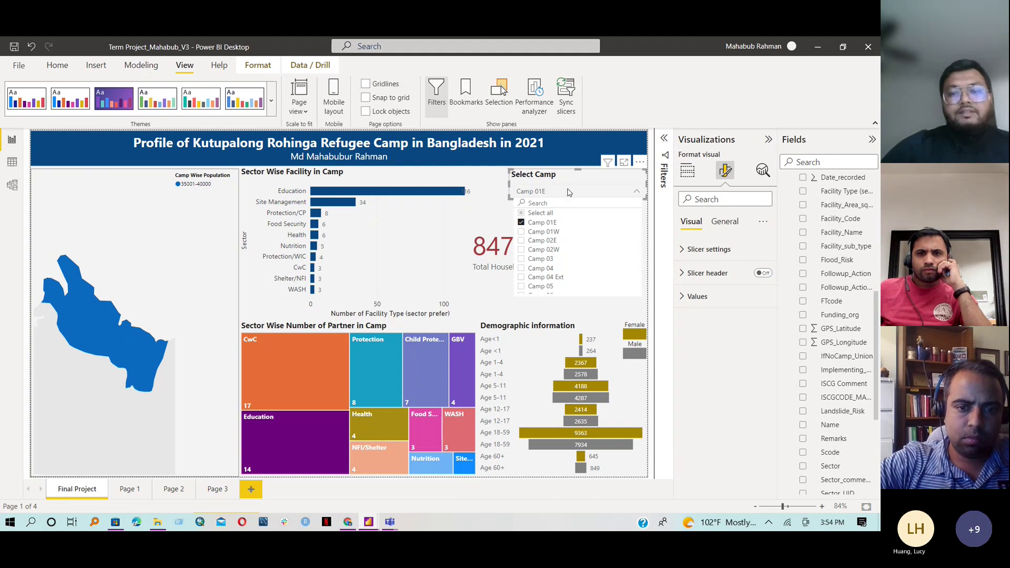
click(543, 232)
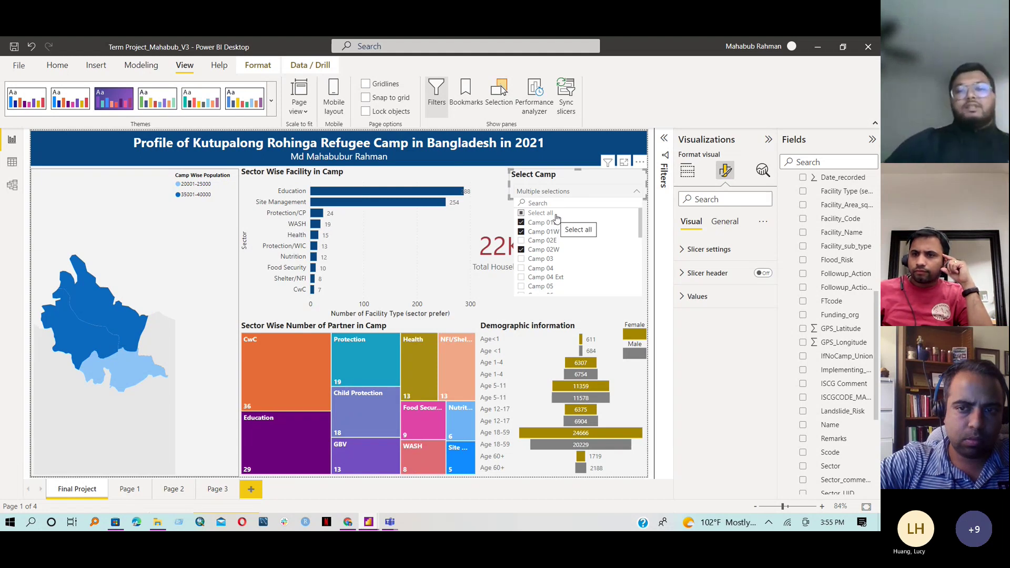
click(521, 213)
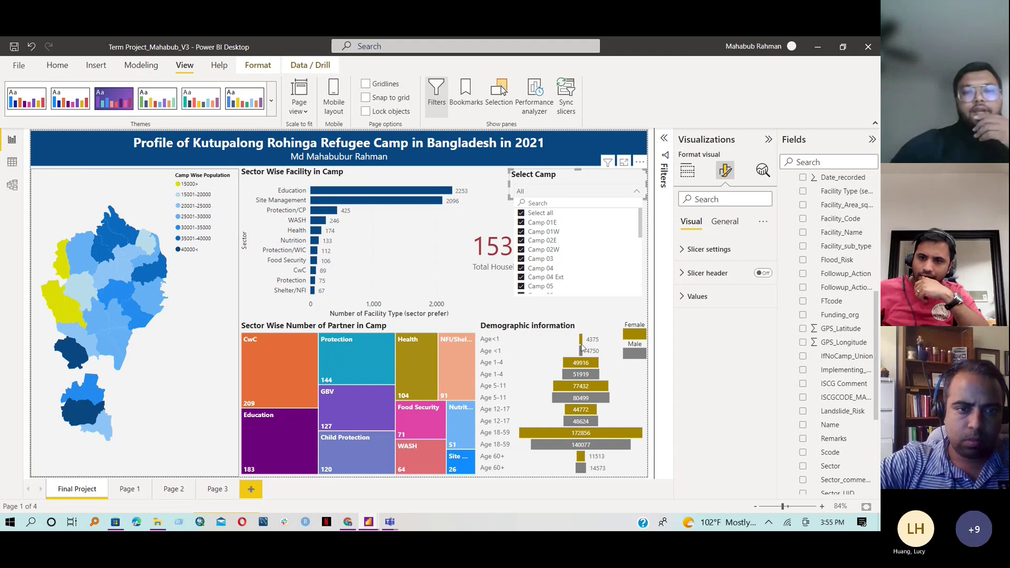
click(500, 198)
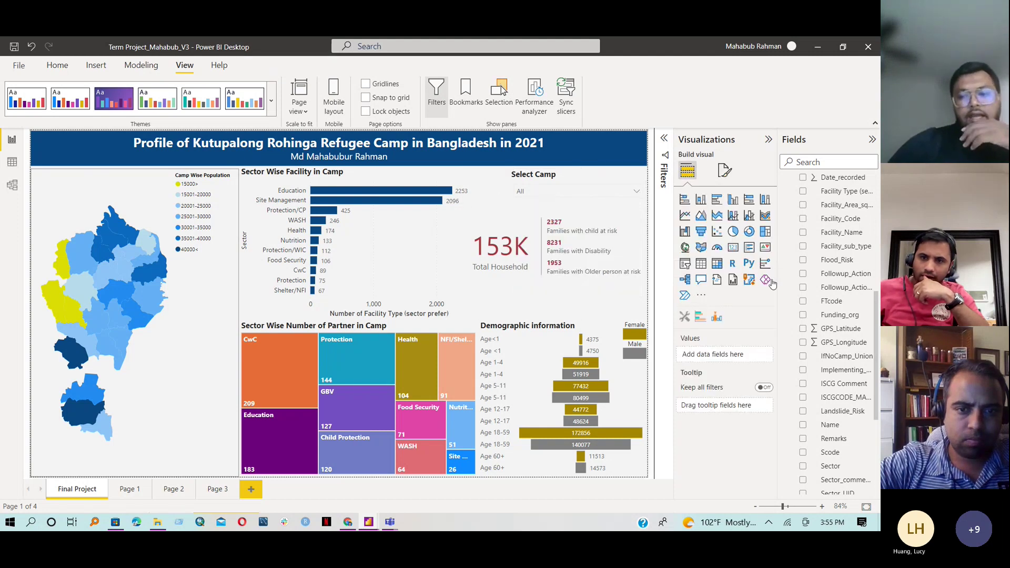
Select the 1st dose by AGE line chart on Page 1 and review the fields of its Geocoding_Individual table
scroll(839, 233, up, 5)
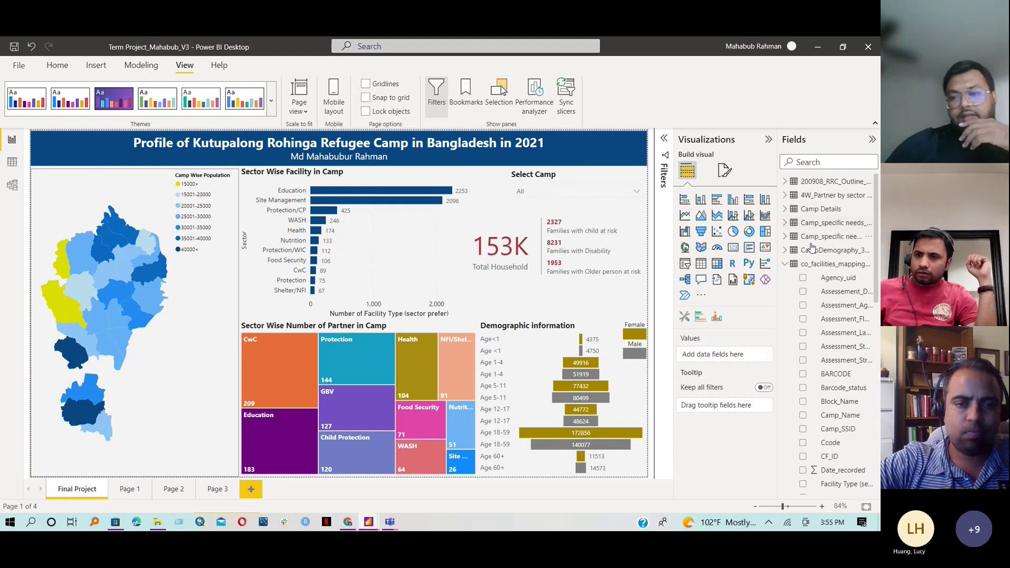
click(786, 267)
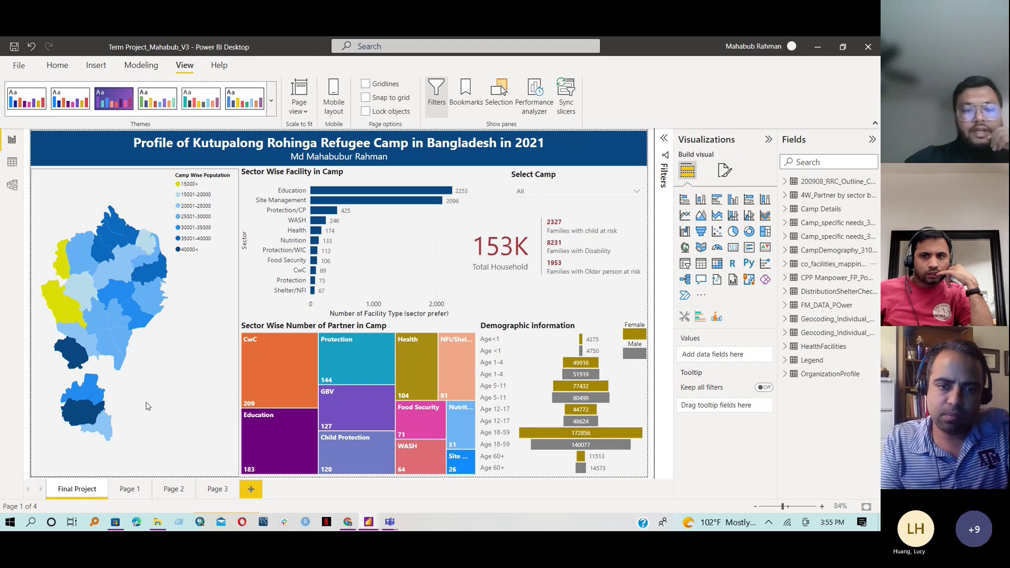
click(130, 489)
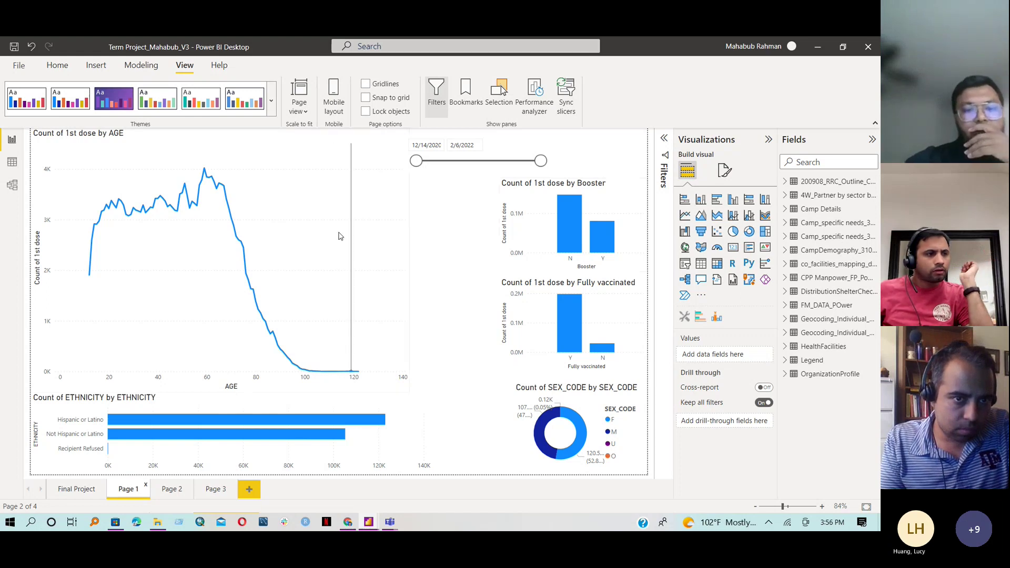
click(339, 254)
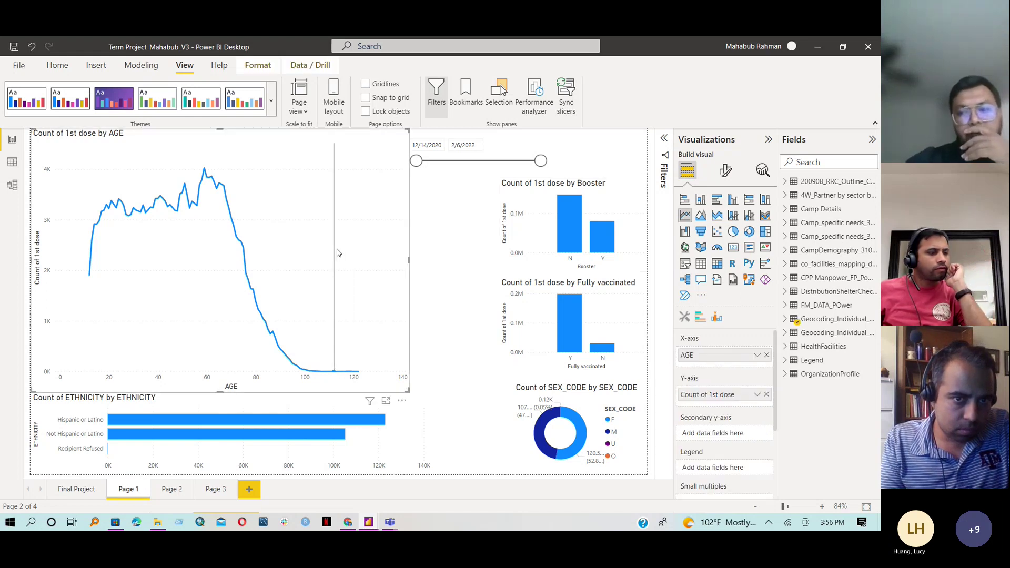
click(785, 320)
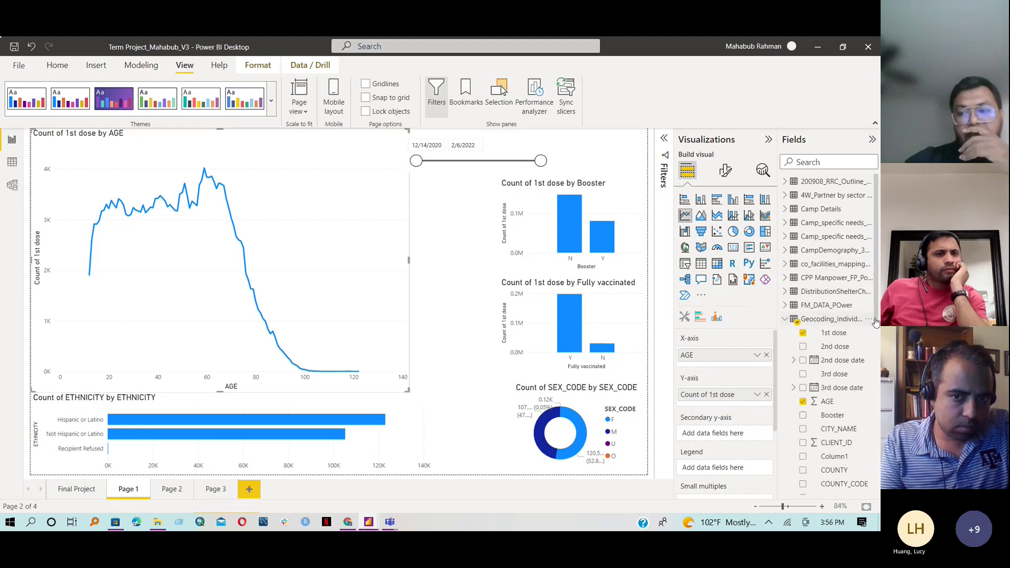
drag(878, 308, 881, 356)
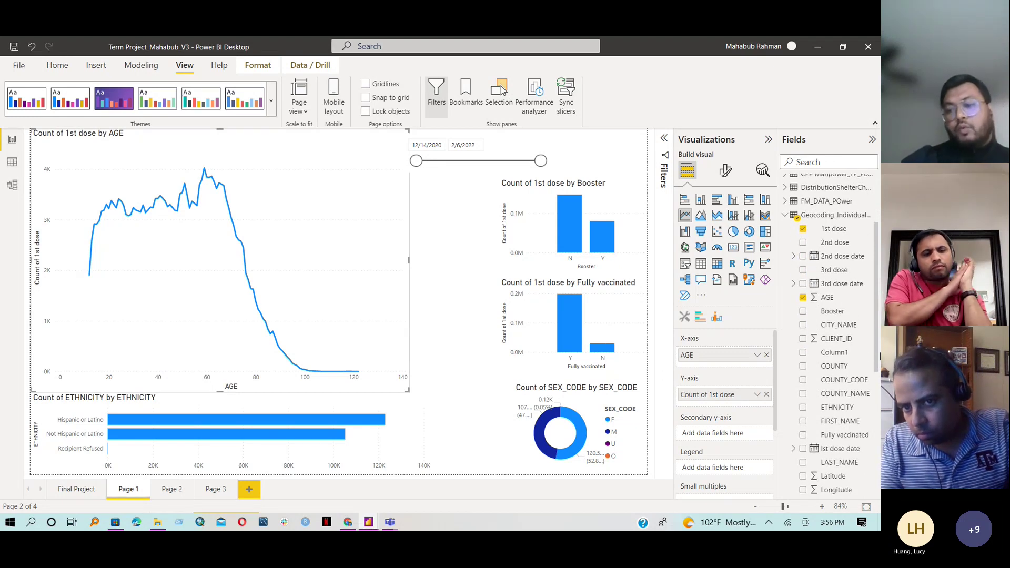
drag(880, 356, 881, 455)
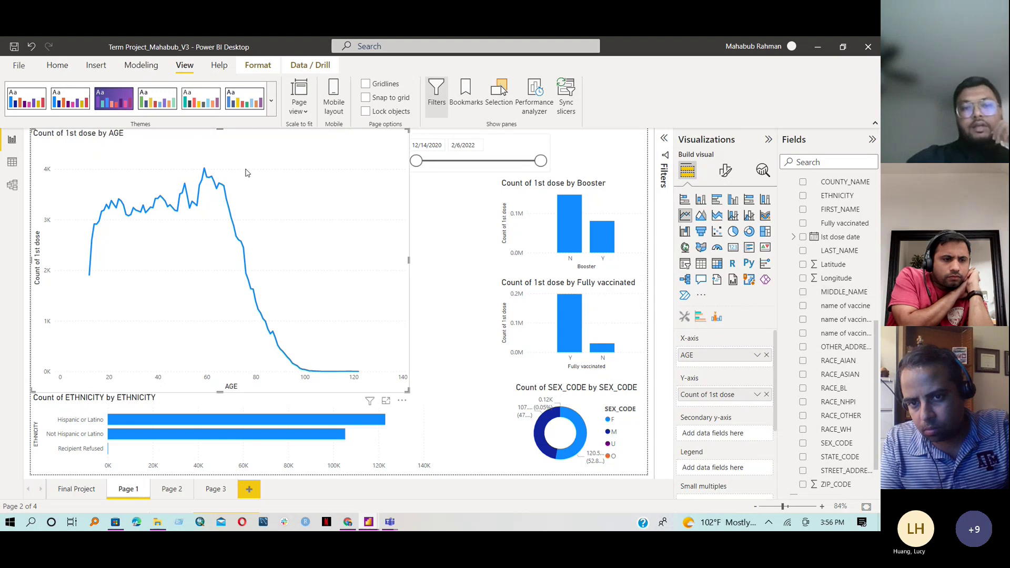
Examine the records of the Geocoding_Individual and 200908_RRC_Outline_Camp_AL1 tables in the data view
click(451, 283)
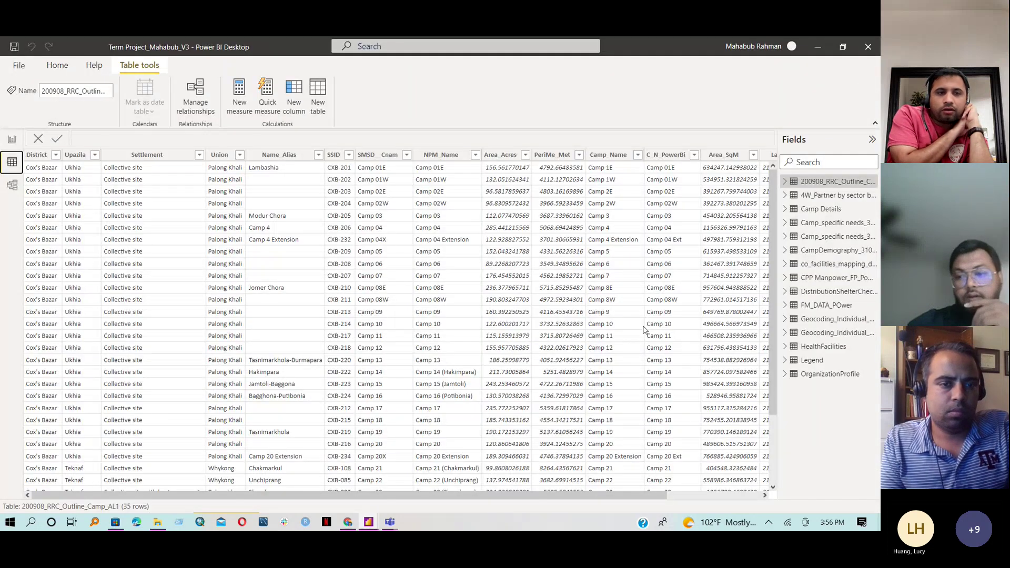
click(786, 322)
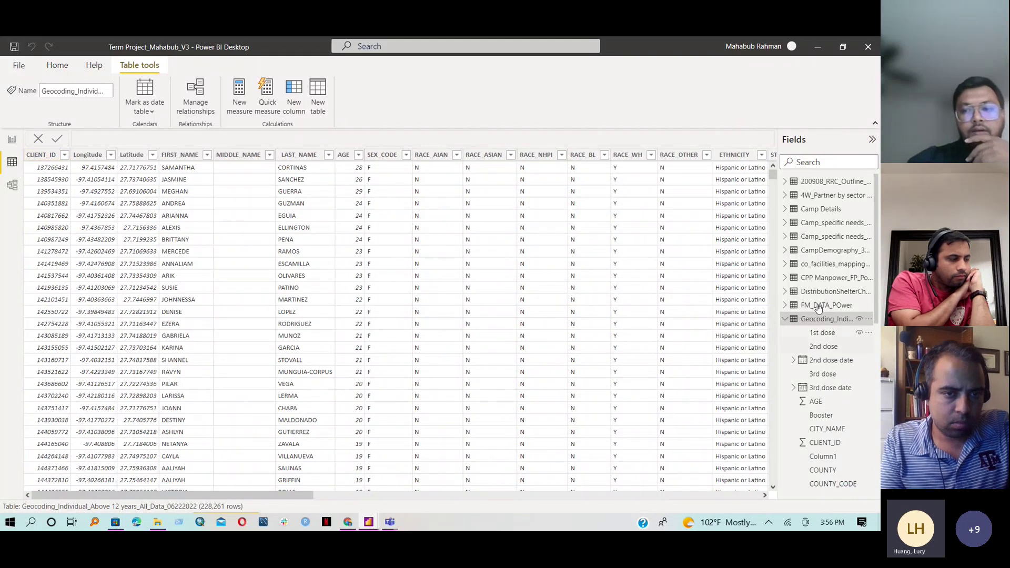
click(805, 182)
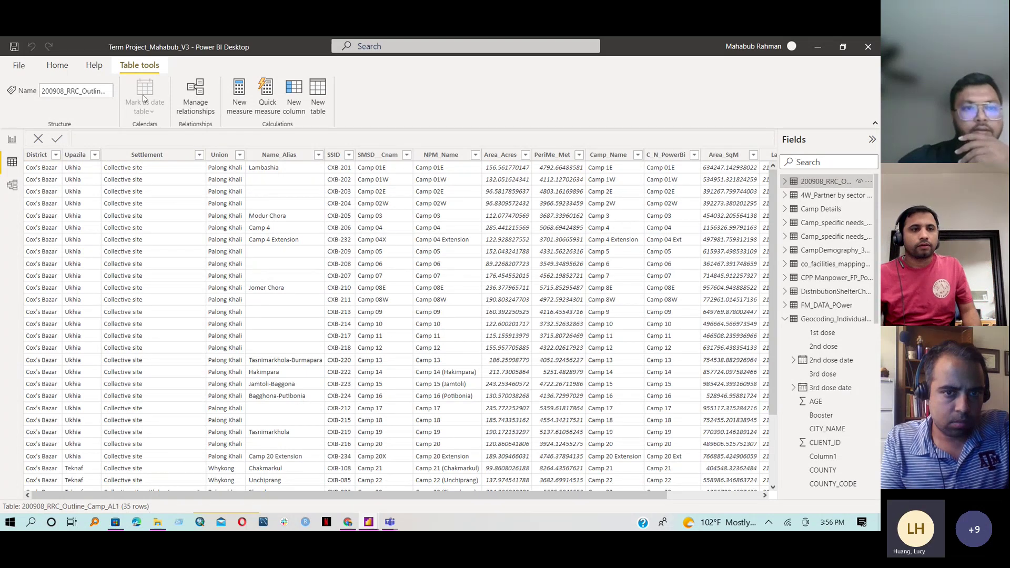
Return to the Final Project report page, select the Demographic information chart and review the CampDemography_31082020 (2) fields it uses
click(12, 140)
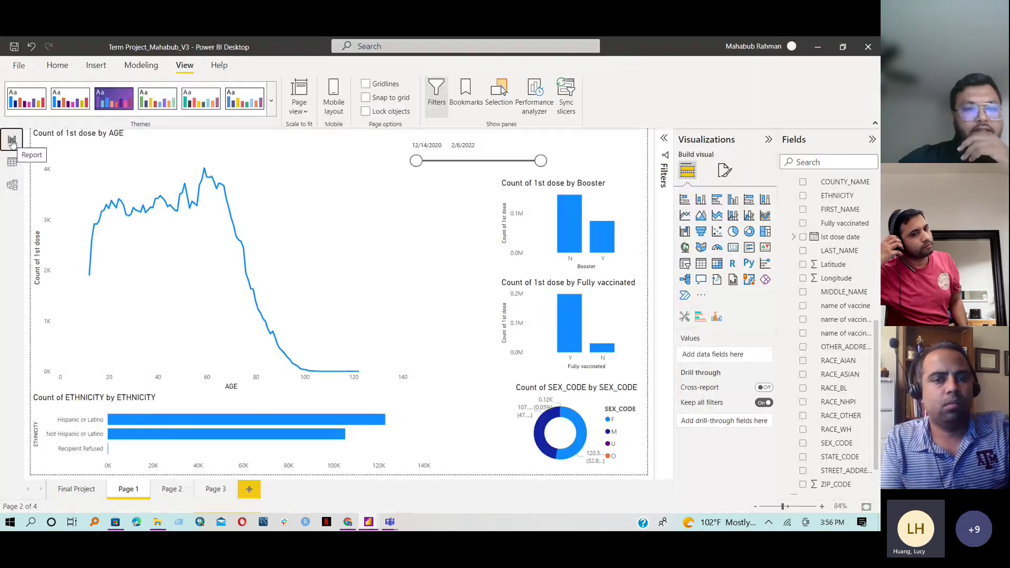
click(93, 485)
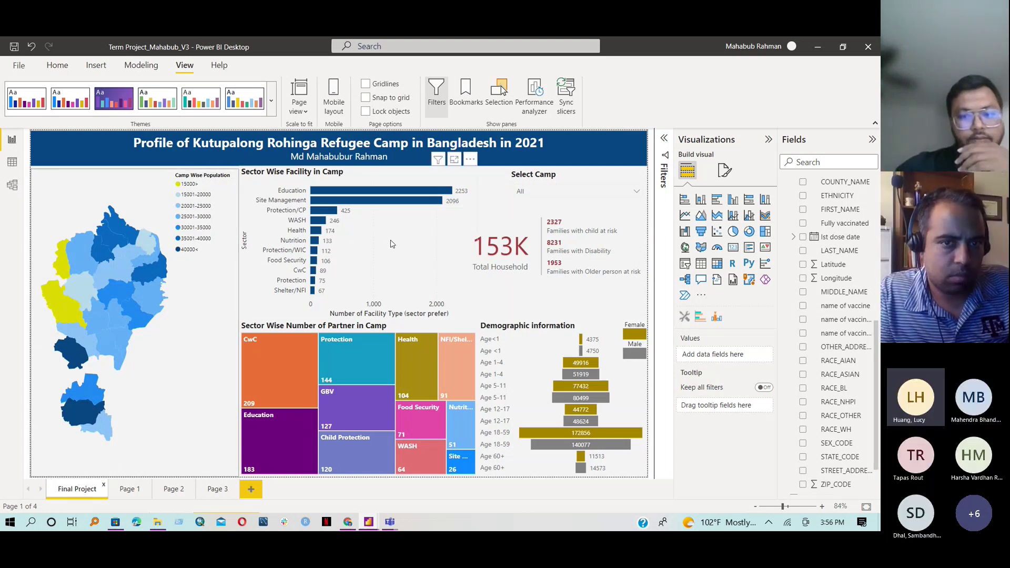
click(510, 382)
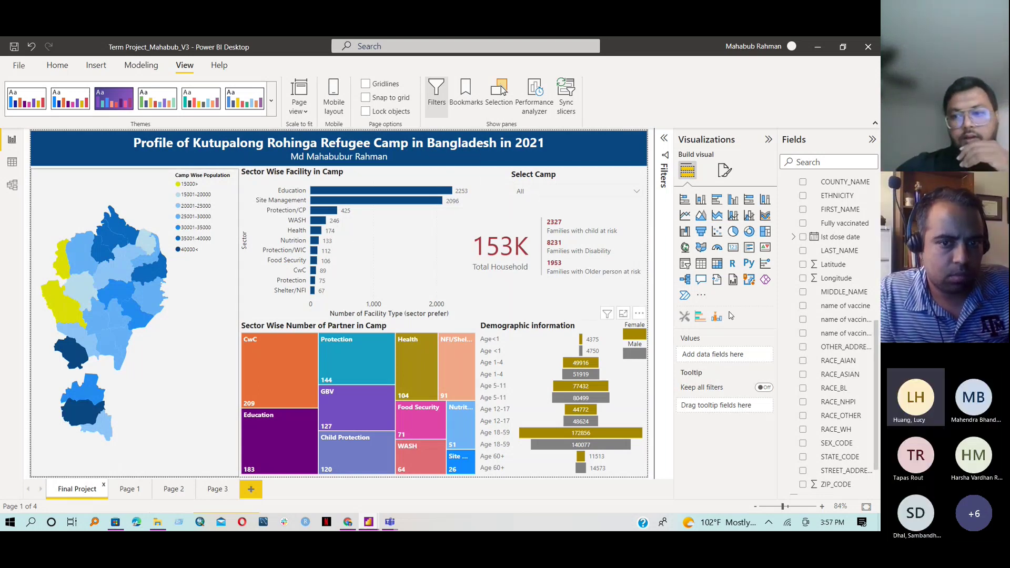
scroll(836, 299, up, 6)
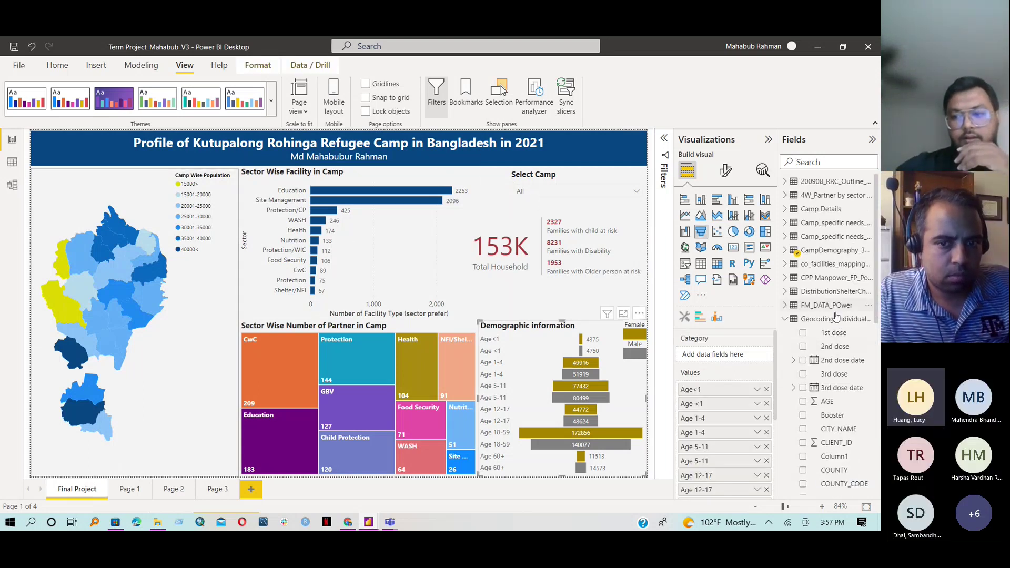
click(787, 320)
click(786, 251)
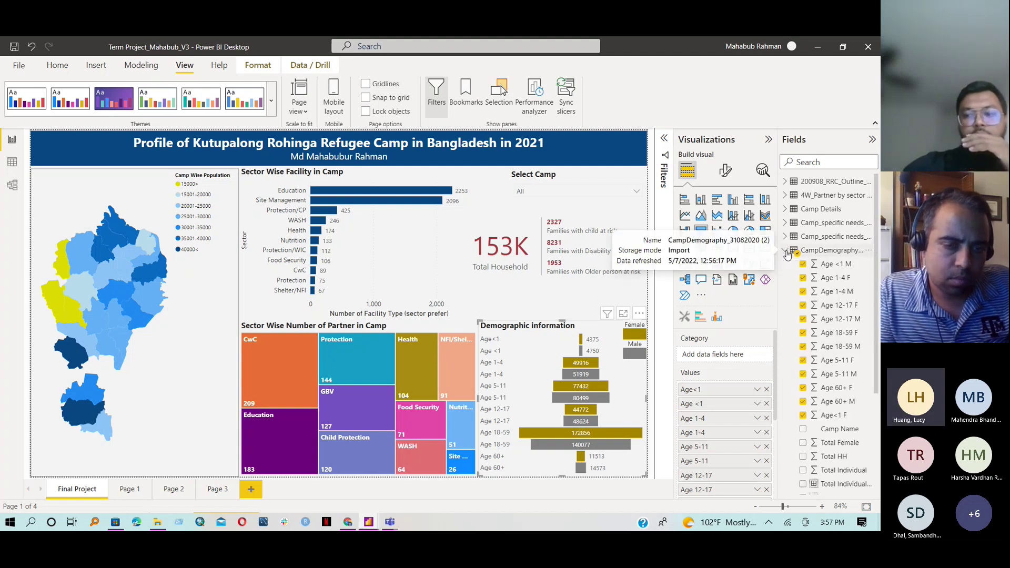
click(827, 254)
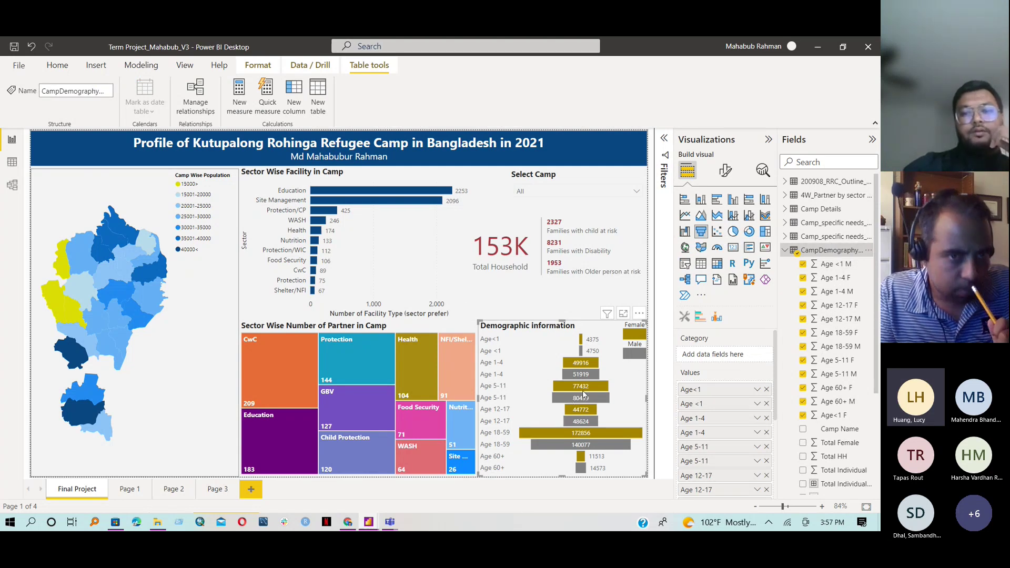
mouse_move(628, 385)
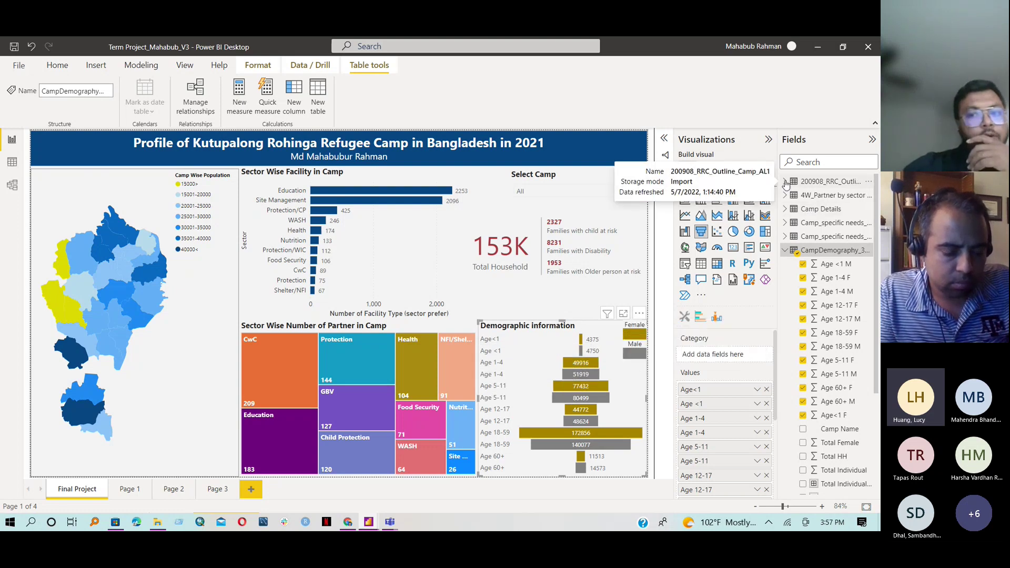
click(785, 251)
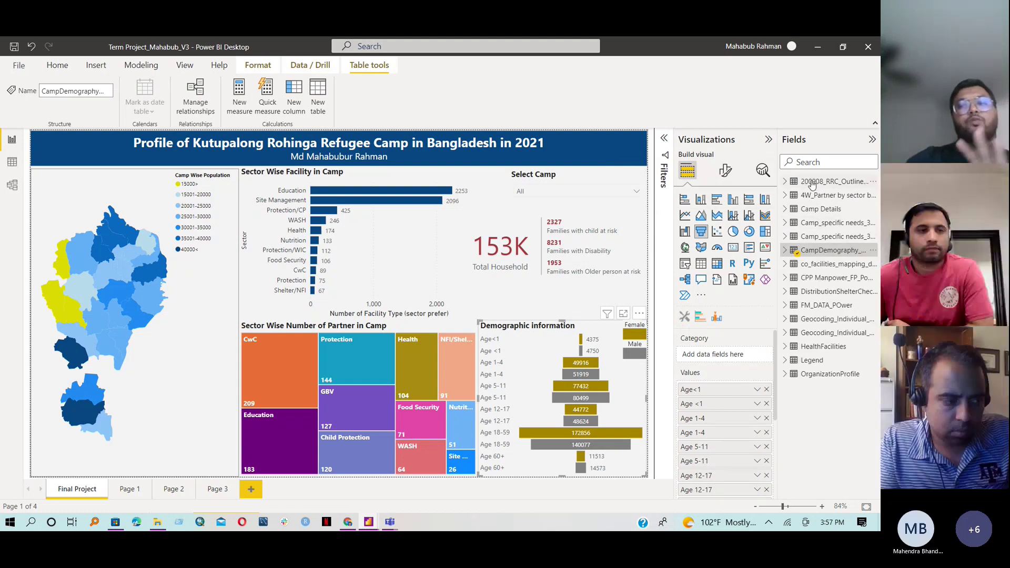
List the fields of the 200908_RRC_Outline_Camp_AL1 table and examine its columns through Latitude and Longitude in the data view
click(786, 182)
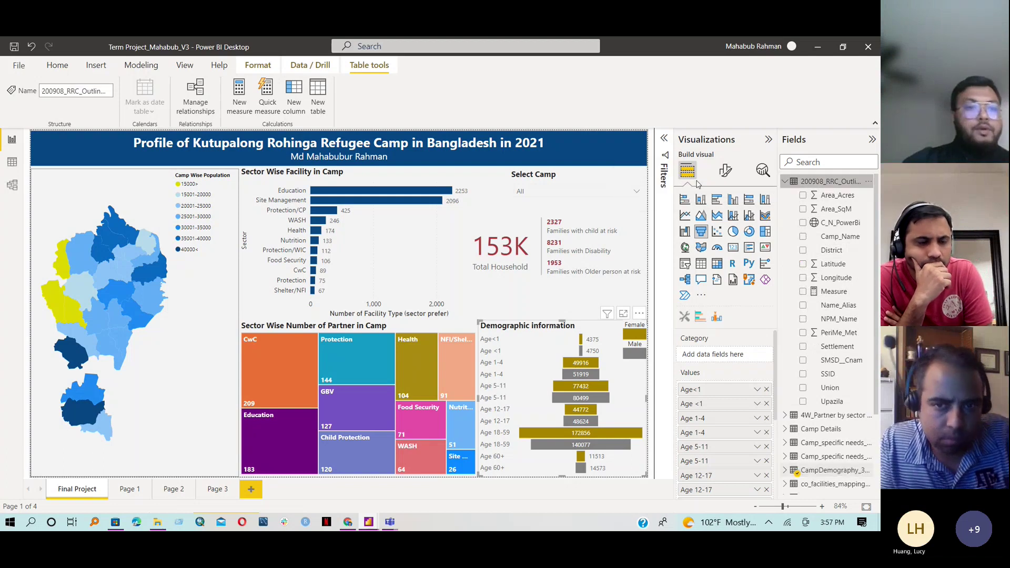
click(12, 163)
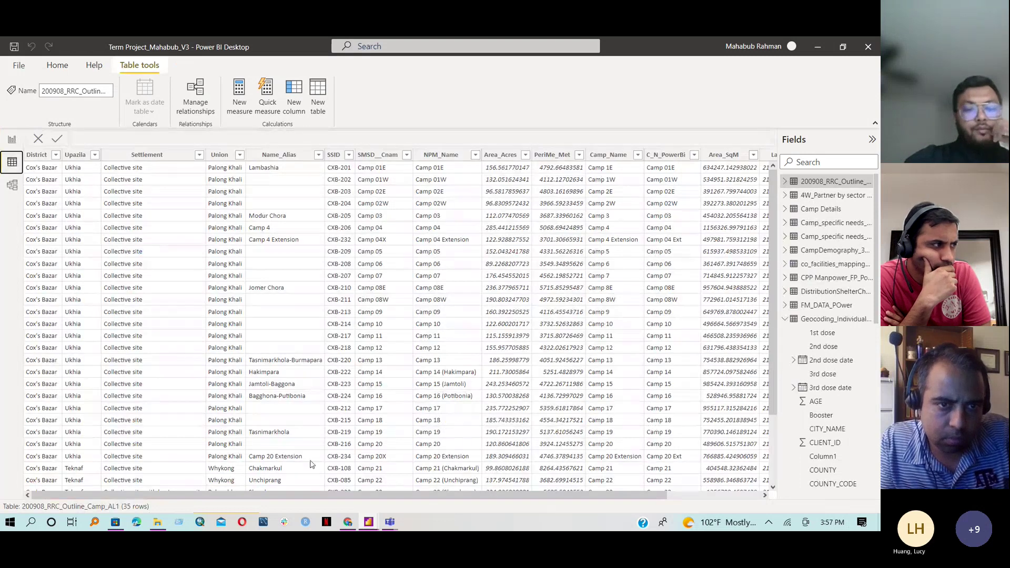
drag(295, 498, 516, 505)
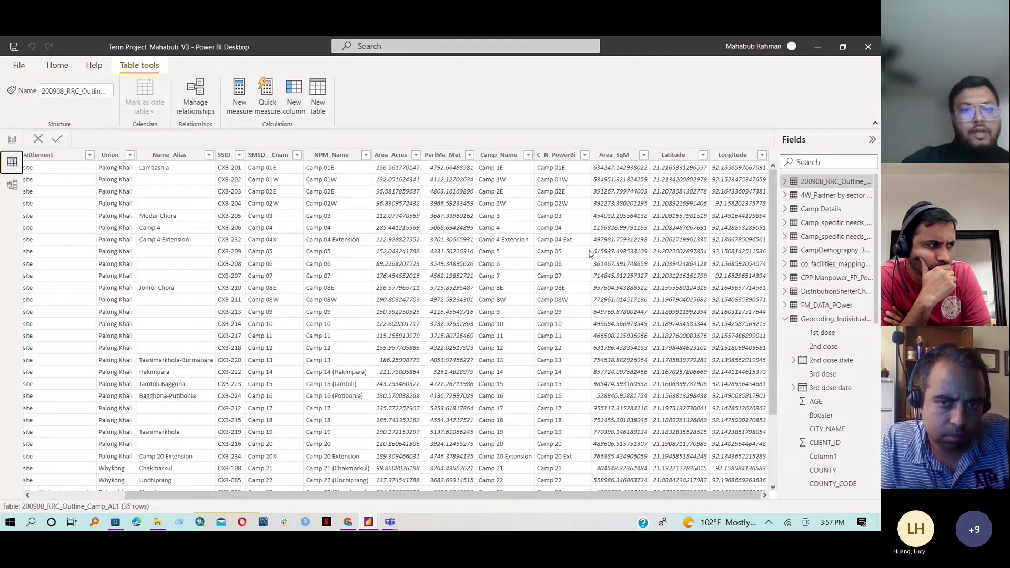
click(79, 495)
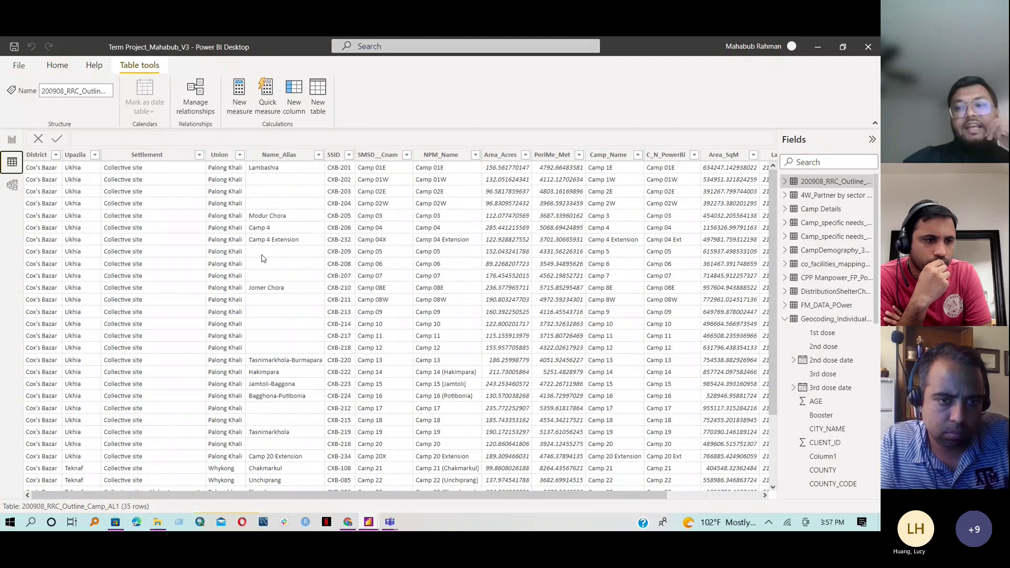
Examine the records of the Camp Details table and the Camp column of the 4W_Partner by sector by camp table
click(824, 211)
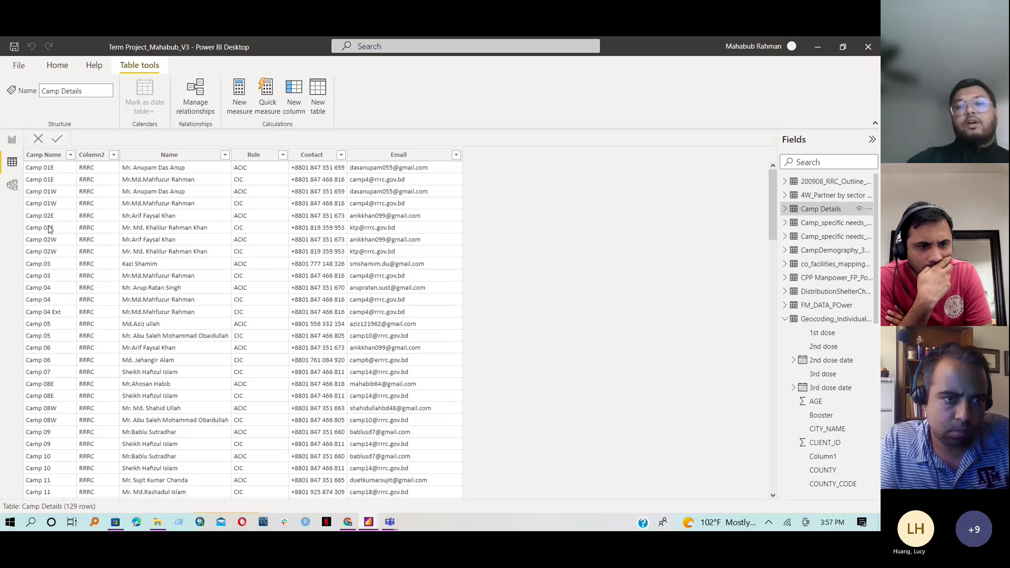
click(817, 197)
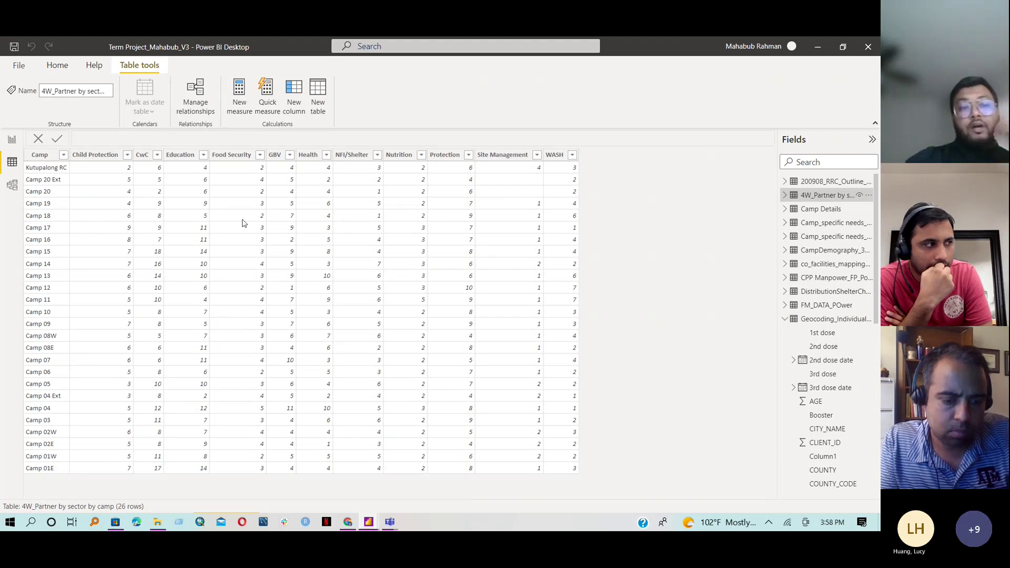
click(45, 280)
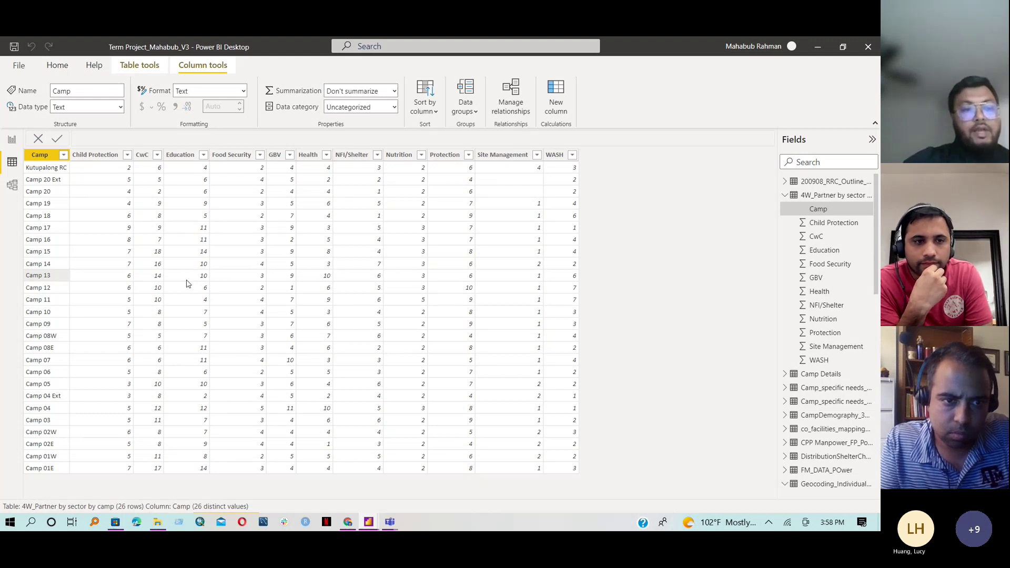
click(786, 196)
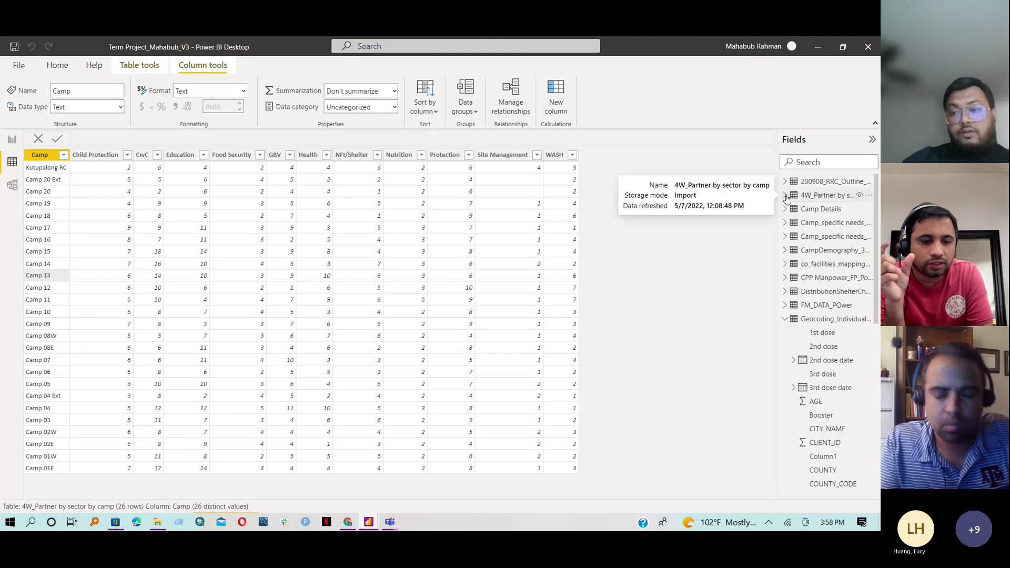
Review the fields and records of the two tables Camp_specific needs_31082020 and Camp_specific needs_31082020 (2)
click(786, 224)
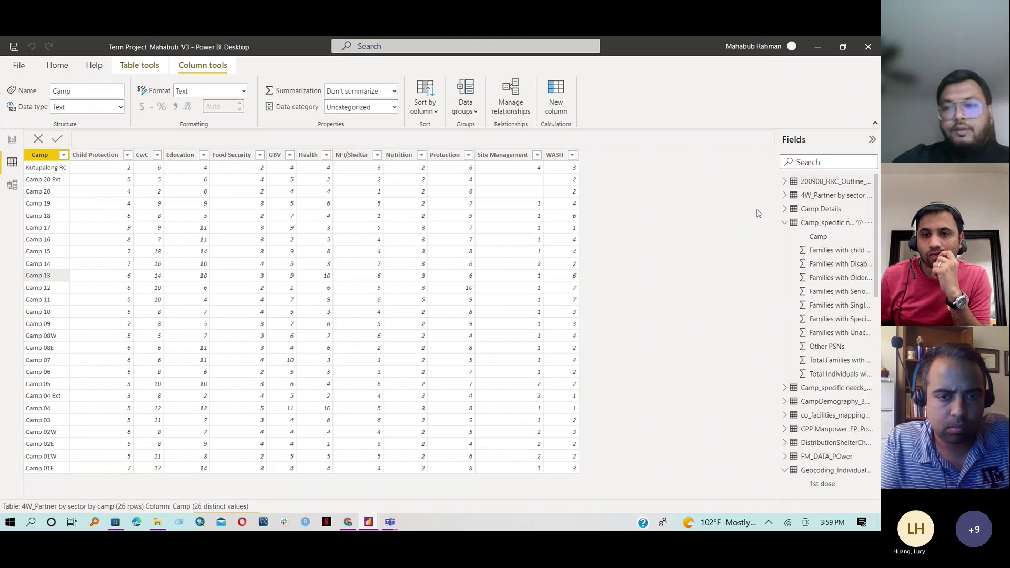
click(784, 225)
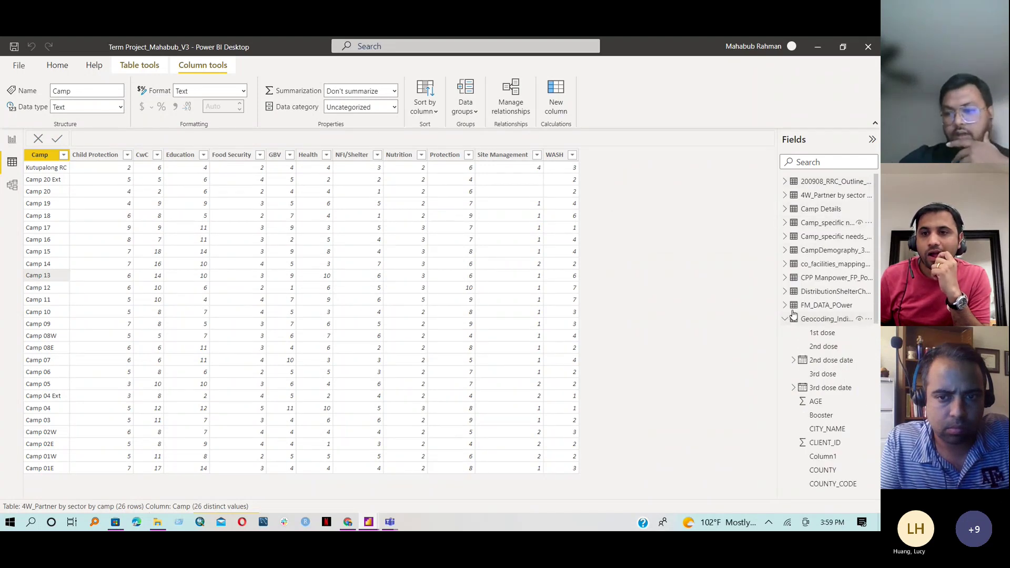
click(786, 238)
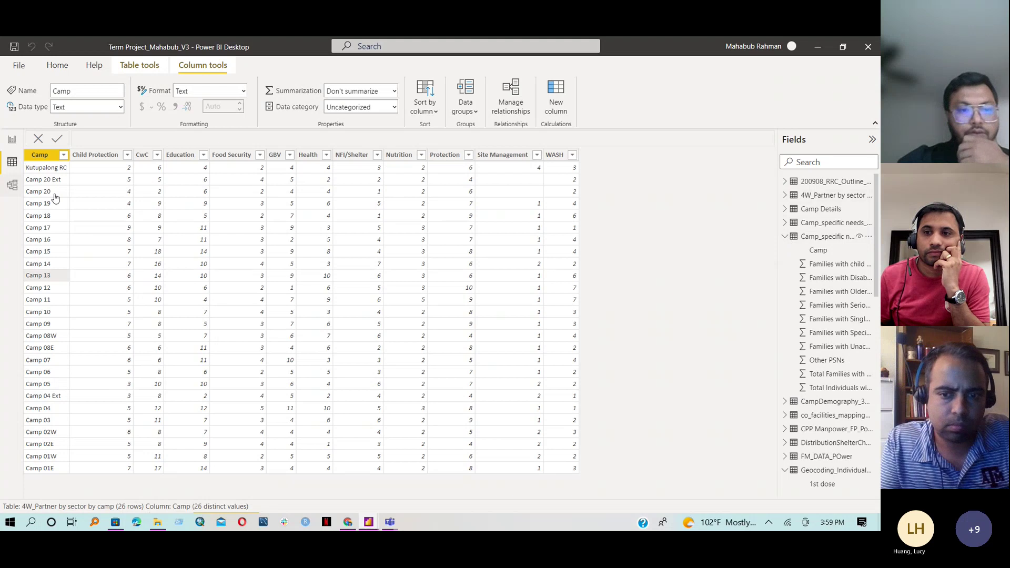
click(828, 238)
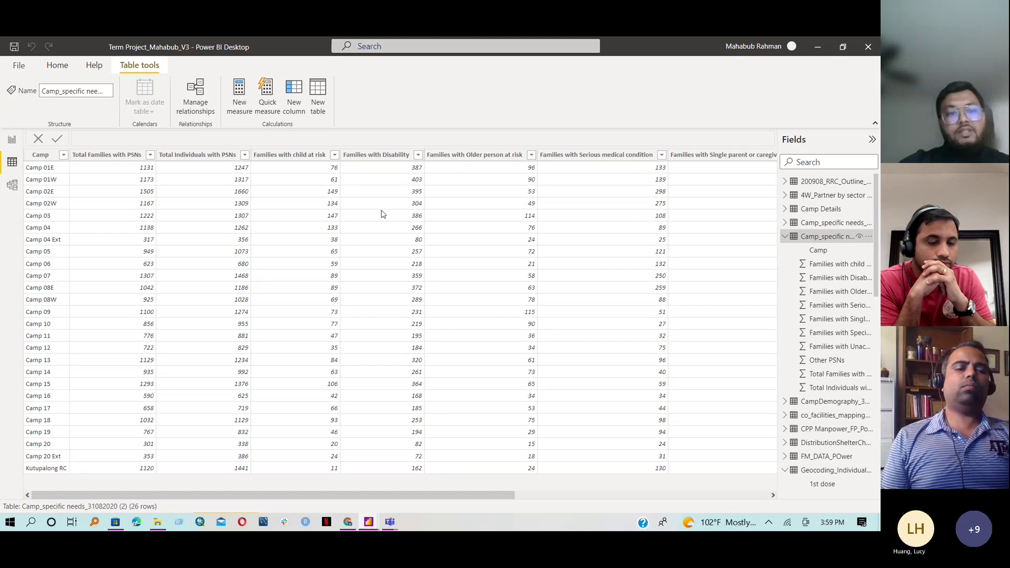
drag(397, 492, 244, 480)
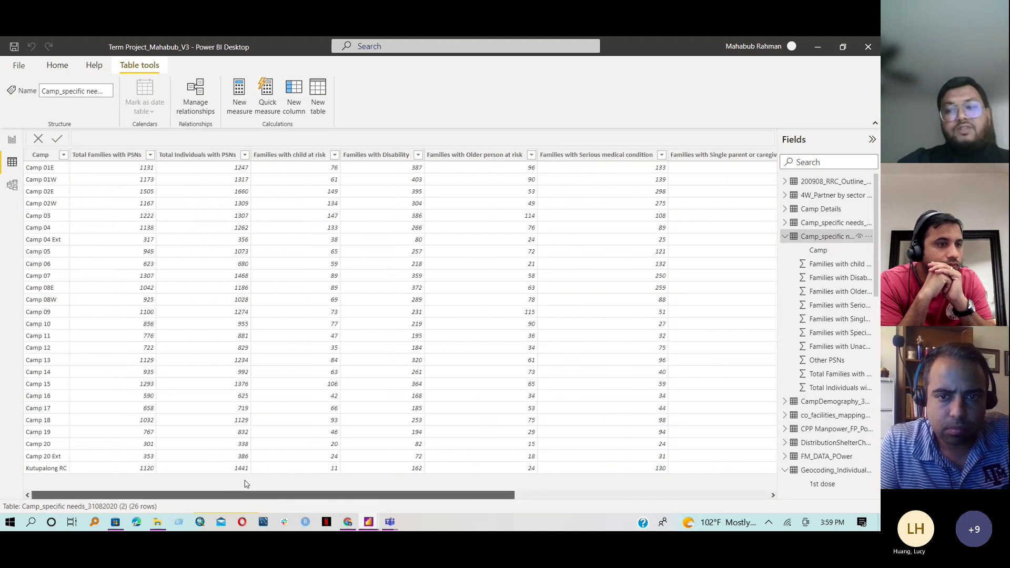
click(816, 225)
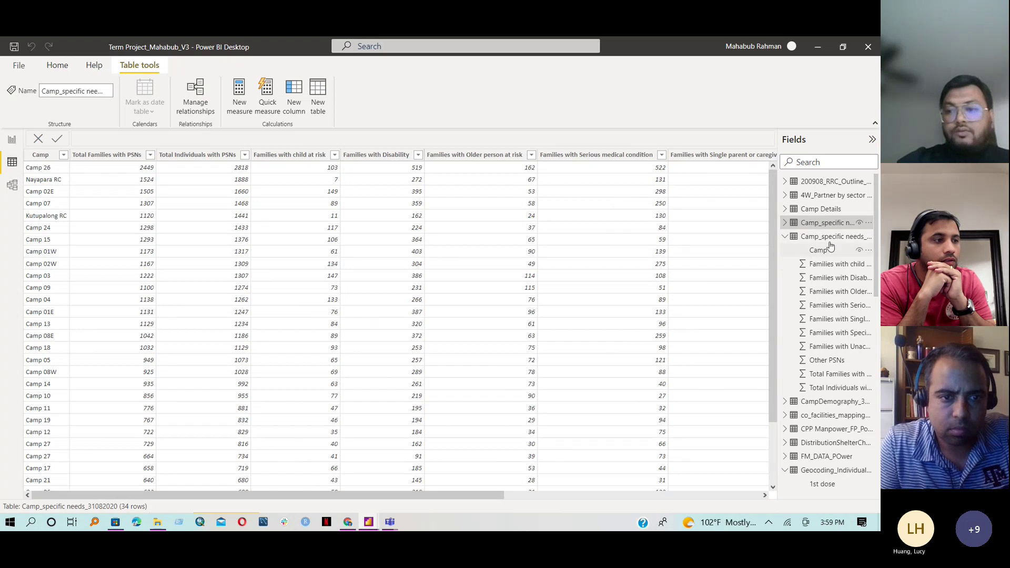
click(786, 237)
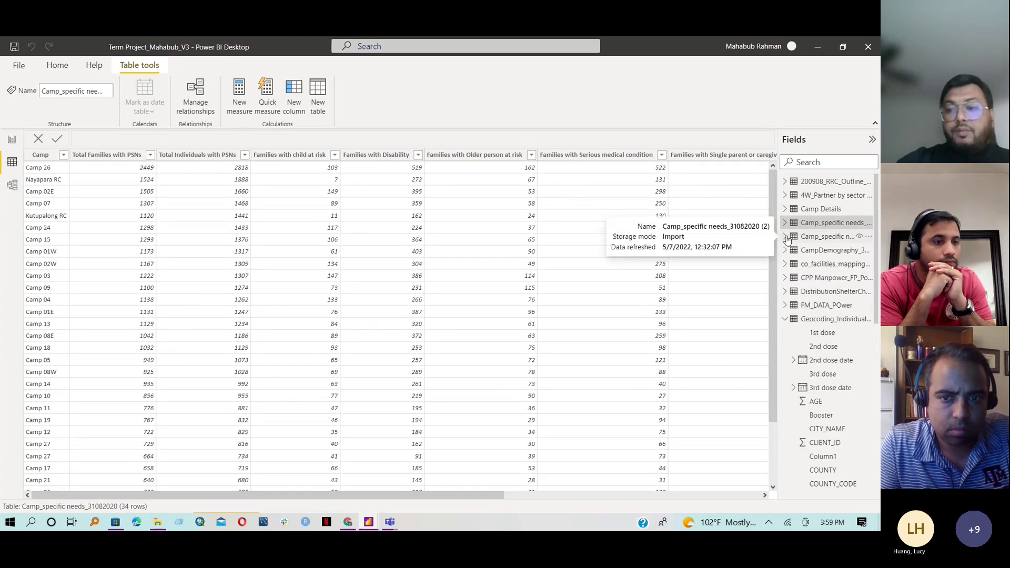
List the fields of the CampDemography_31082020 (2) table and examine its records and Age <1 M column
click(786, 251)
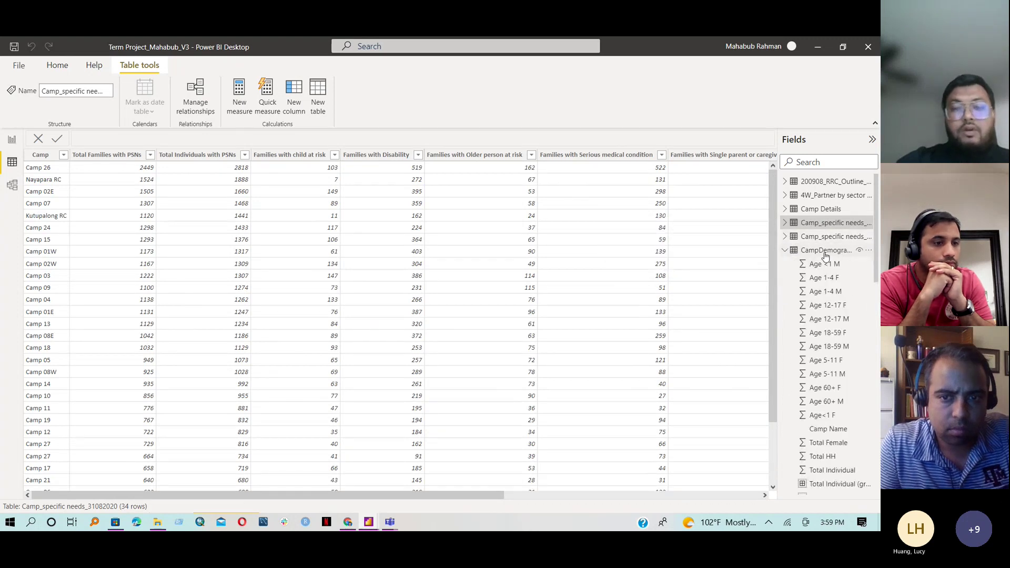
click(825, 253)
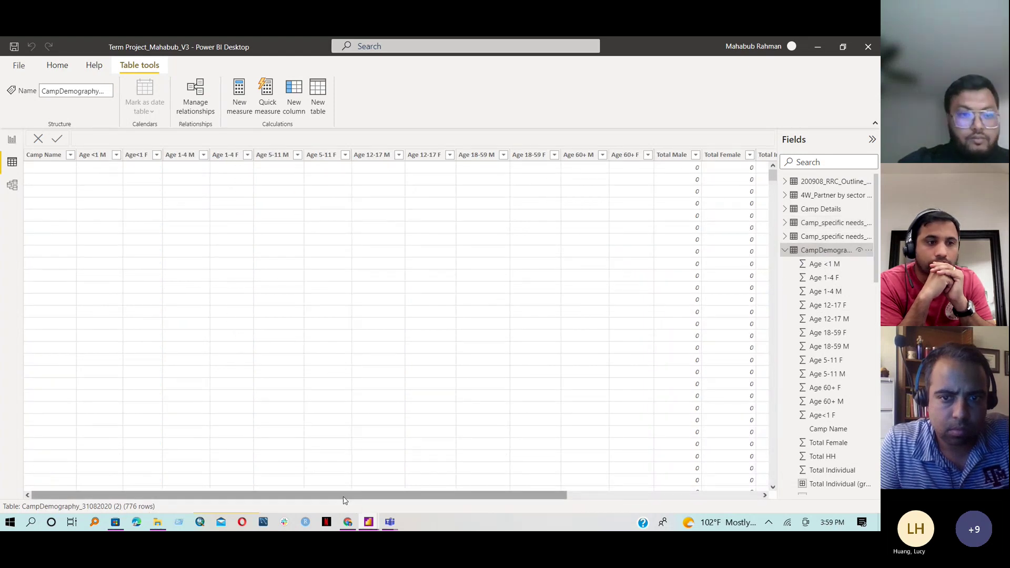
drag(228, 489, 200, 472)
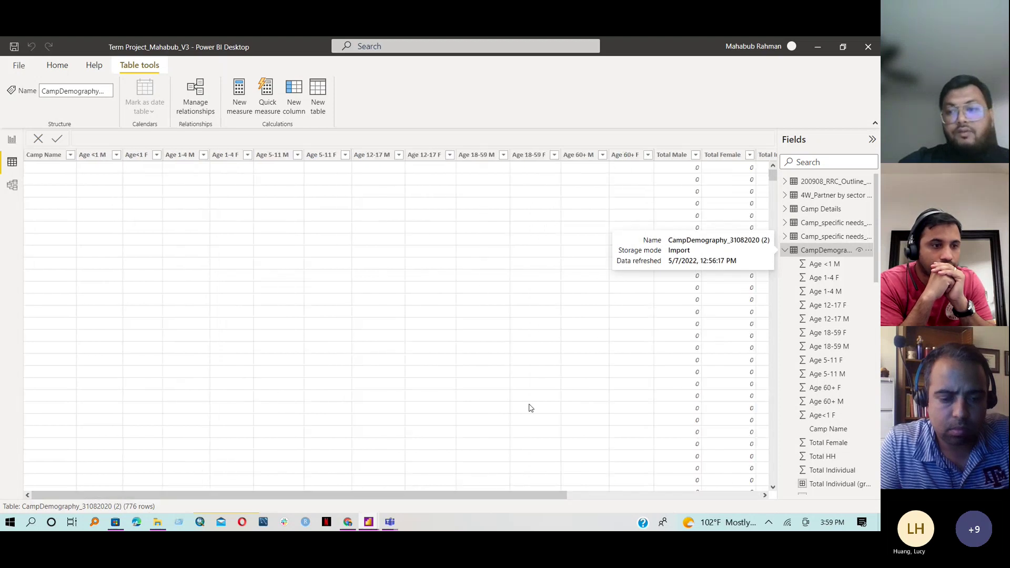
click(824, 266)
click(785, 250)
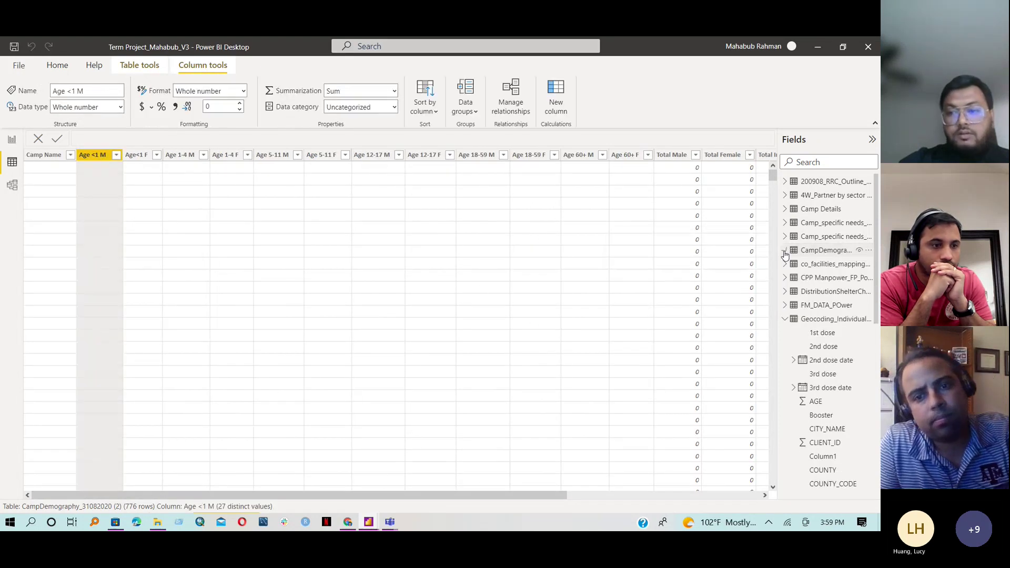
Examine the rows and columns of the co_facilities_mapping_dataset table through its last column, ISCG Comment
click(817, 269)
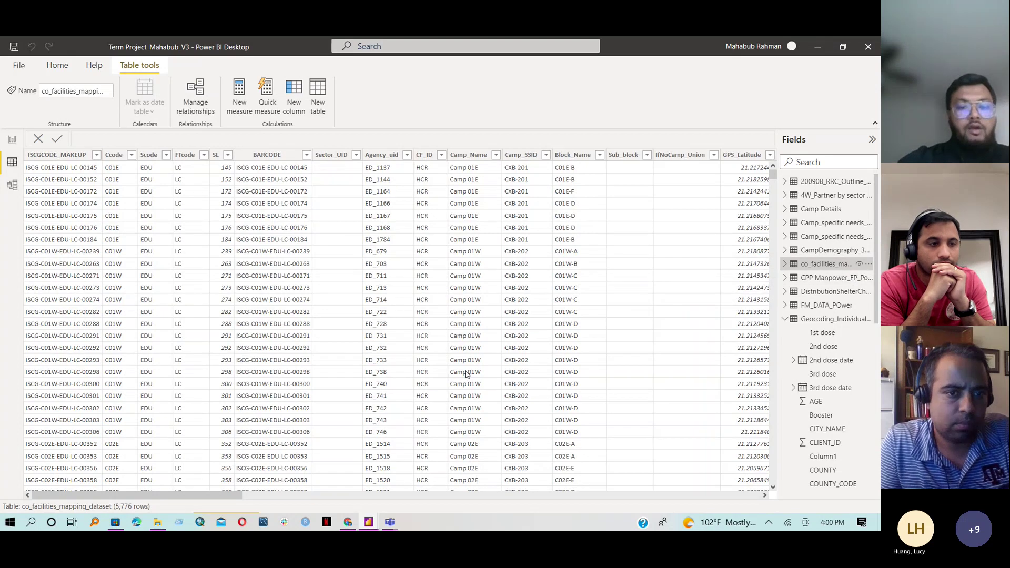
scroll(417, 445, down, 15)
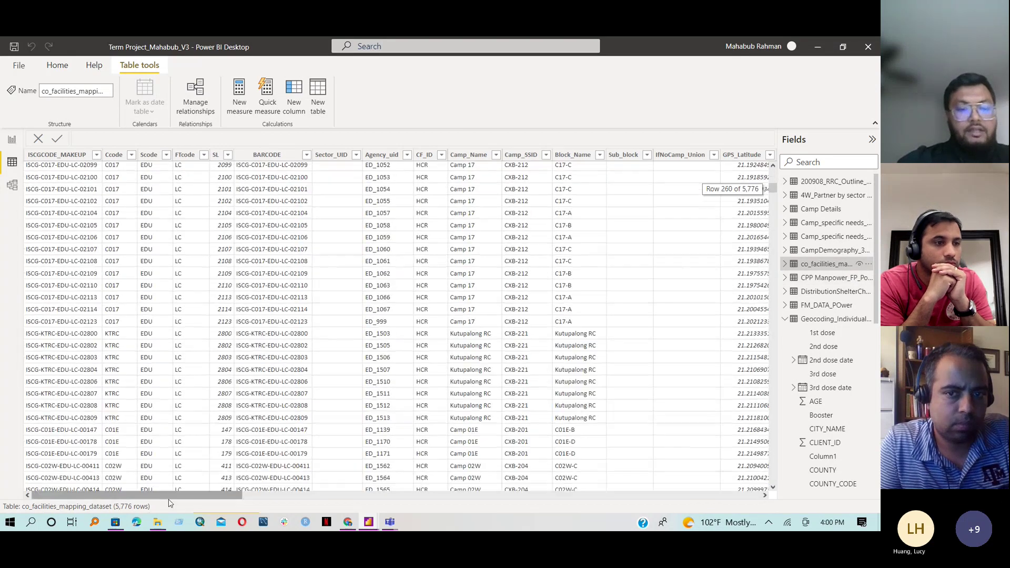
drag(236, 495, 767, 491)
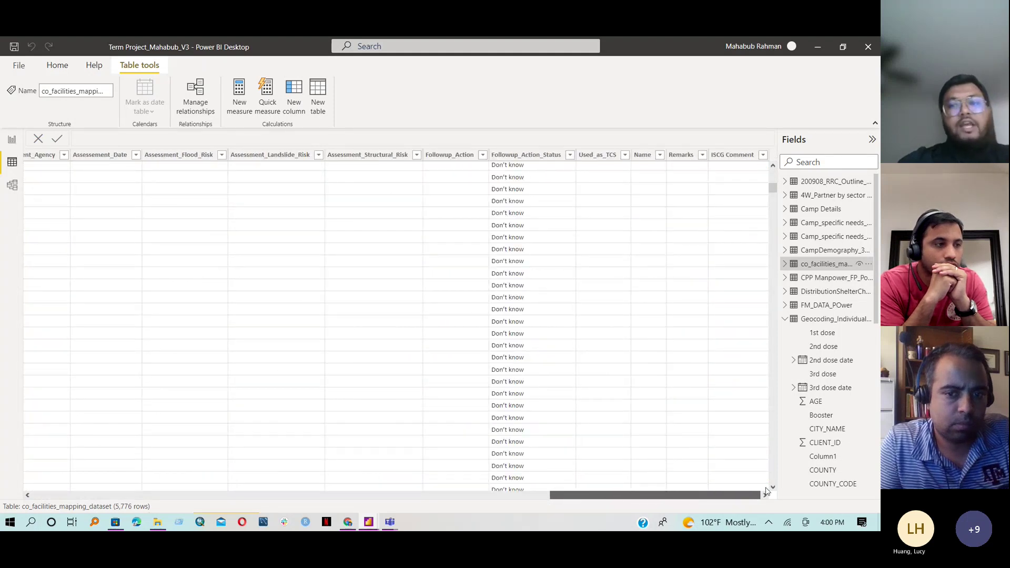
drag(701, 497, 126, 460)
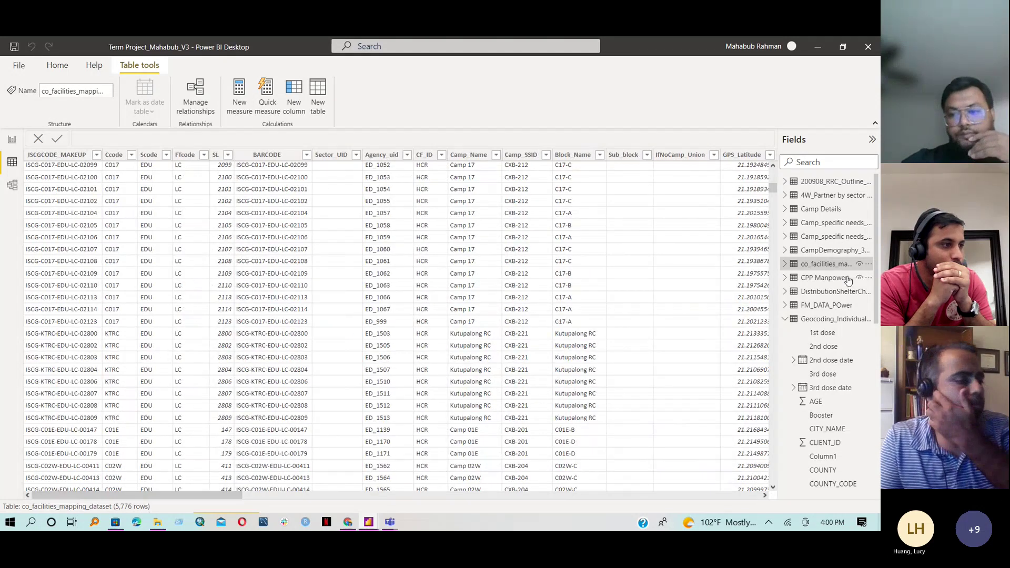
Look through the records of the CPP Manpower_FP_Powerpoint, DistributionShelterChecklist, FM_DATA_POwer and Geocoding_Individual tables, collapsing the Geocoding_Individual field list
click(814, 283)
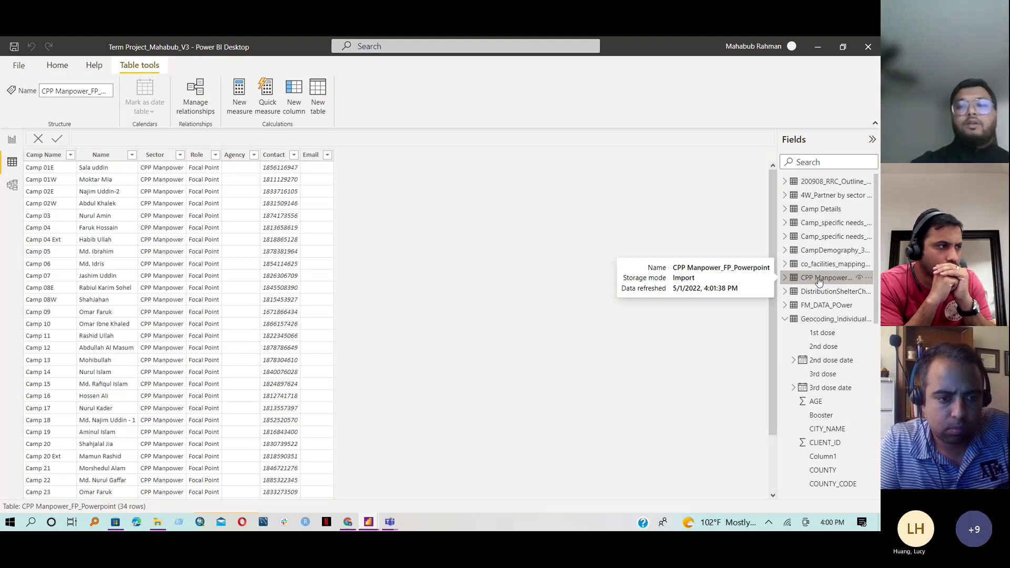
click(825, 293)
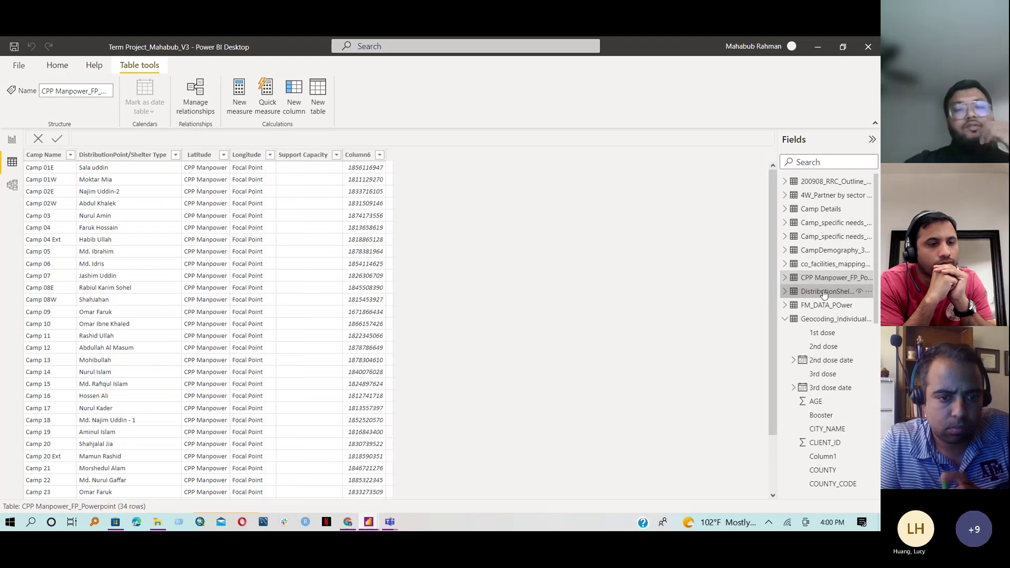
click(823, 306)
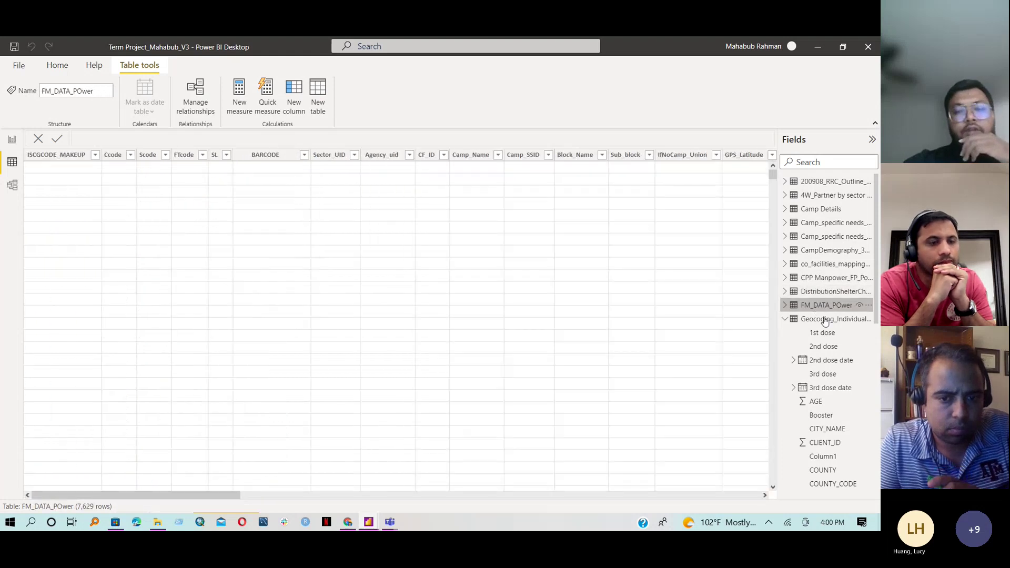
click(825, 322)
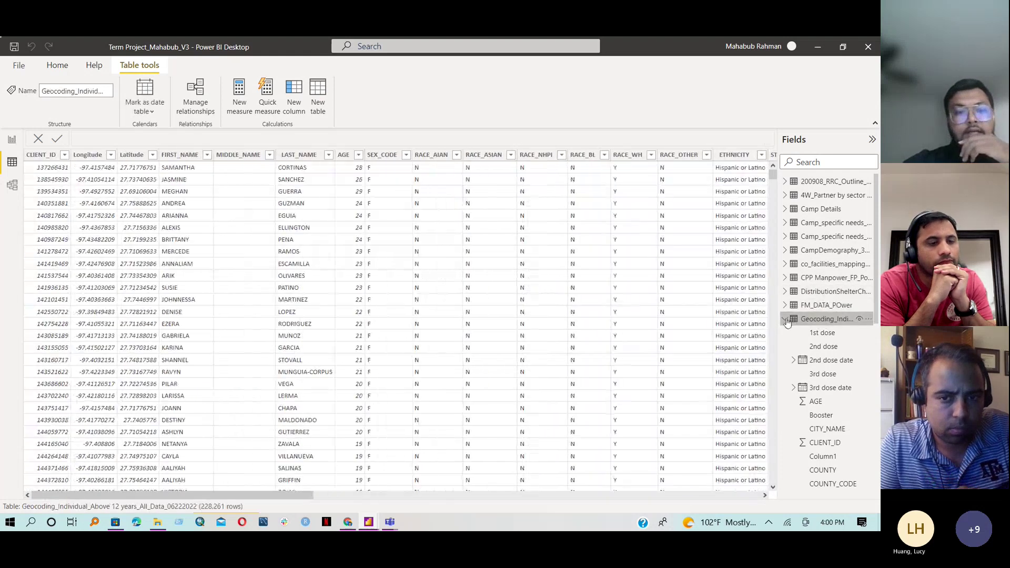
click(786, 319)
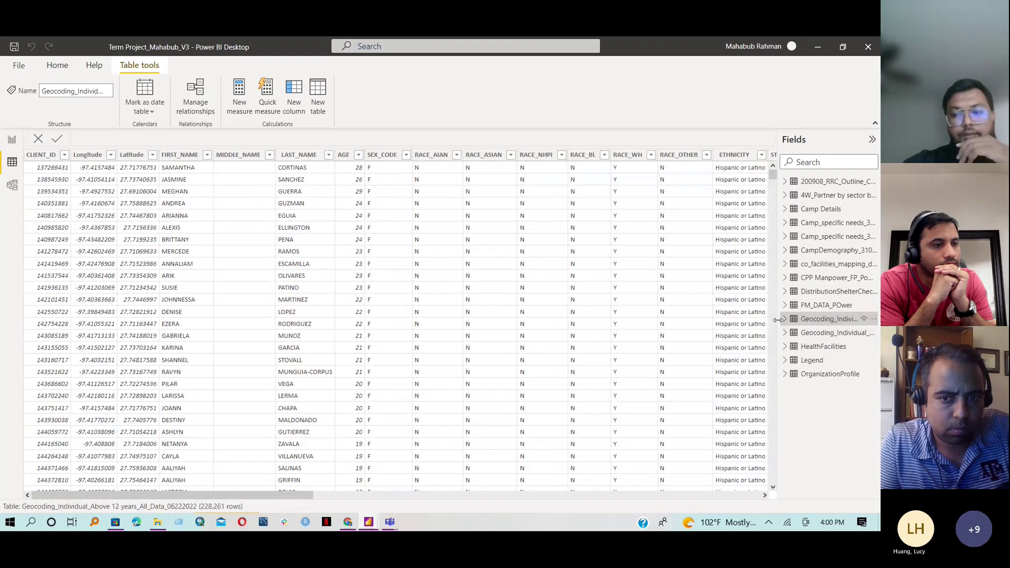
Review the field list and columns of the HealthFacilities table
click(786, 347)
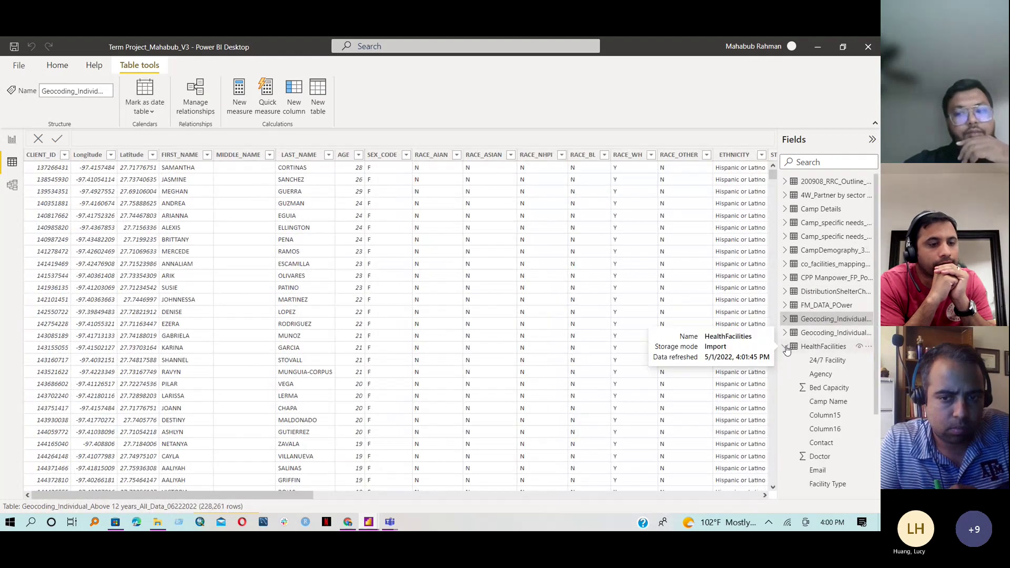
click(815, 348)
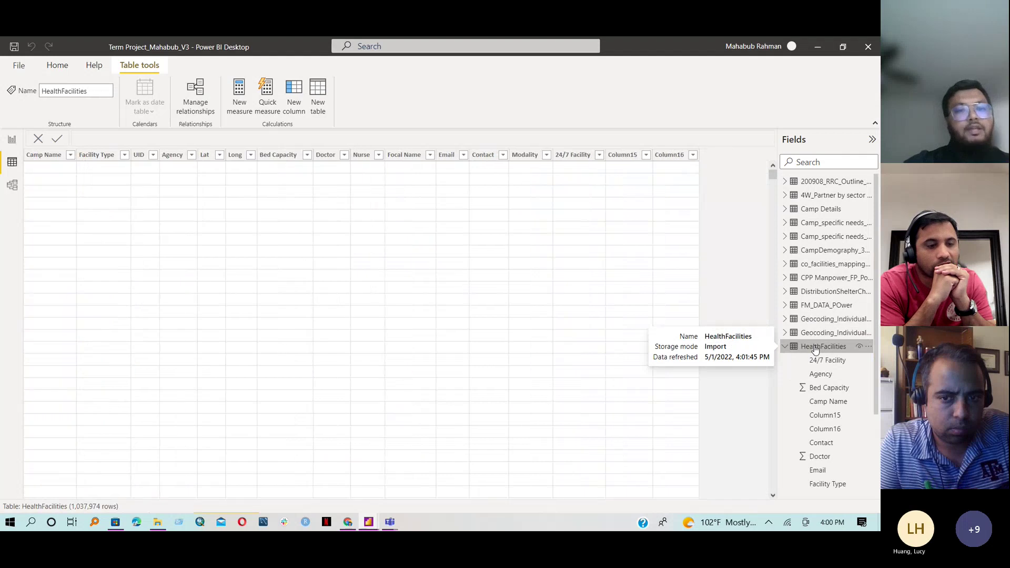
click(785, 348)
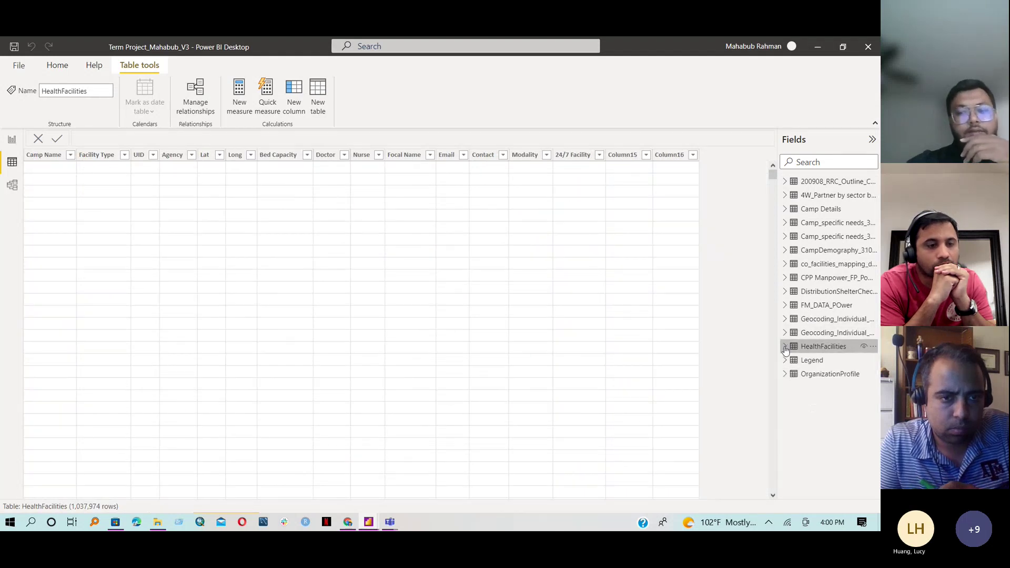
Switch to the model view and examine the relationship diagram of all tables
click(11, 187)
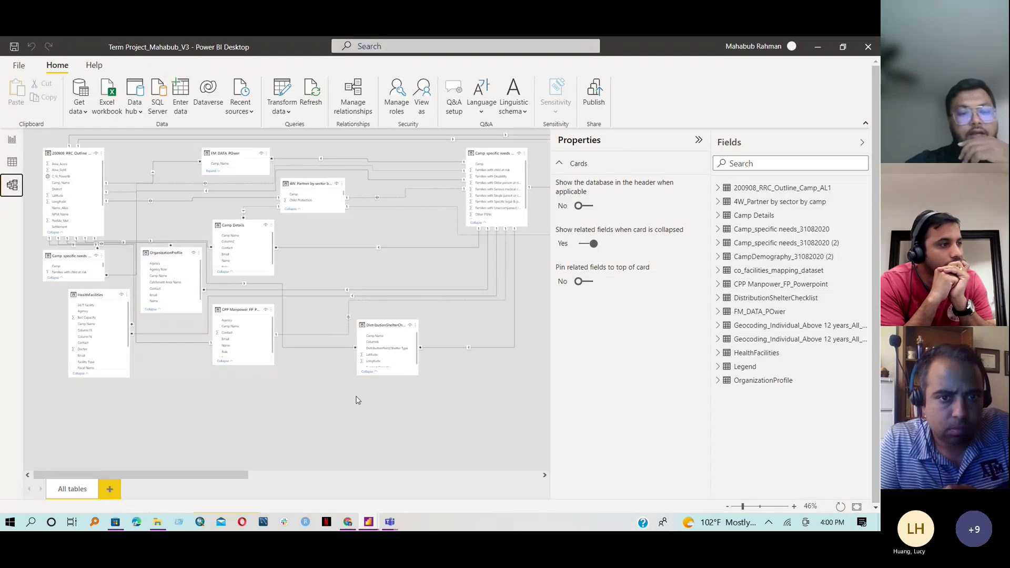
mouse_move(176, 480)
mouse_down()
mouse_move(440, 496)
mouse_move(189, 450)
mouse_up()
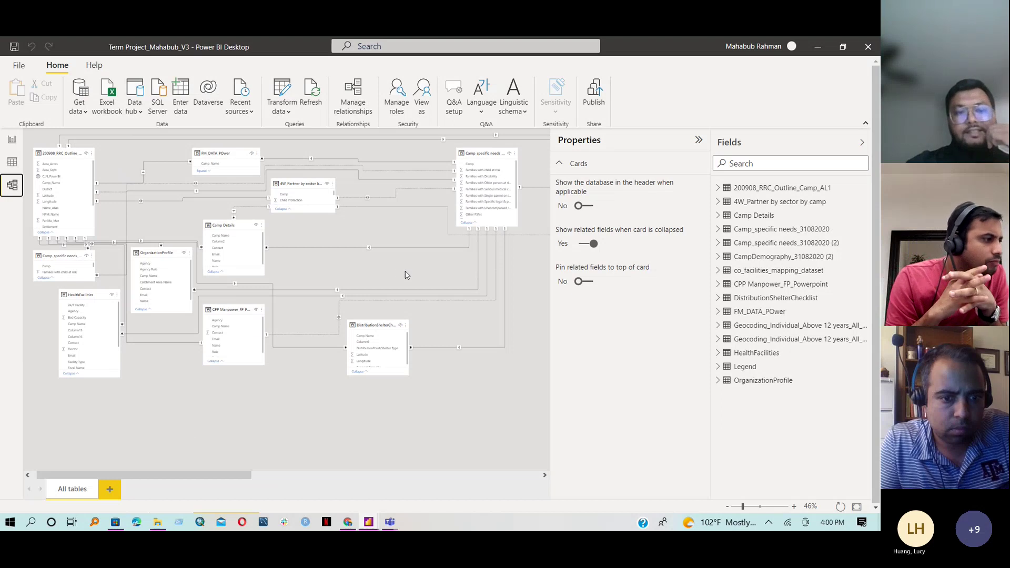
Review the report's Sector Wise Facility in Camp chart, Page 1 and Page 2, and return from Final Project to the relationship diagram
click(11, 141)
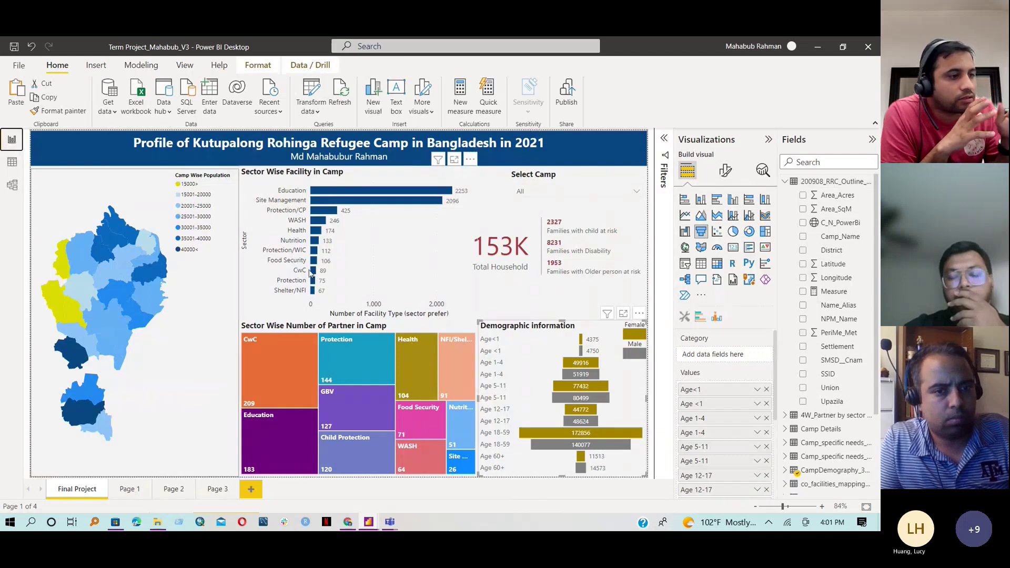
click(363, 242)
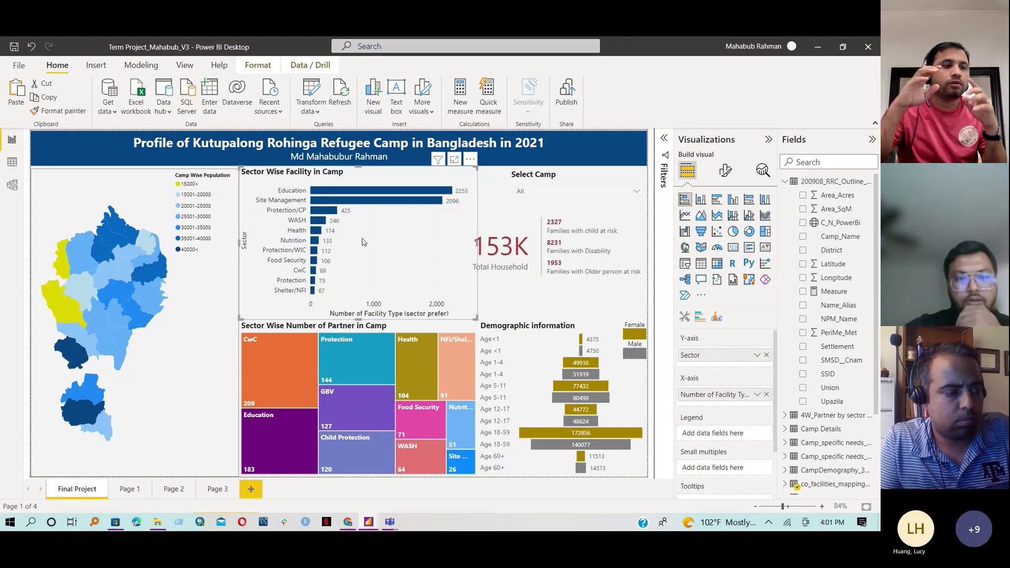
click(129, 489)
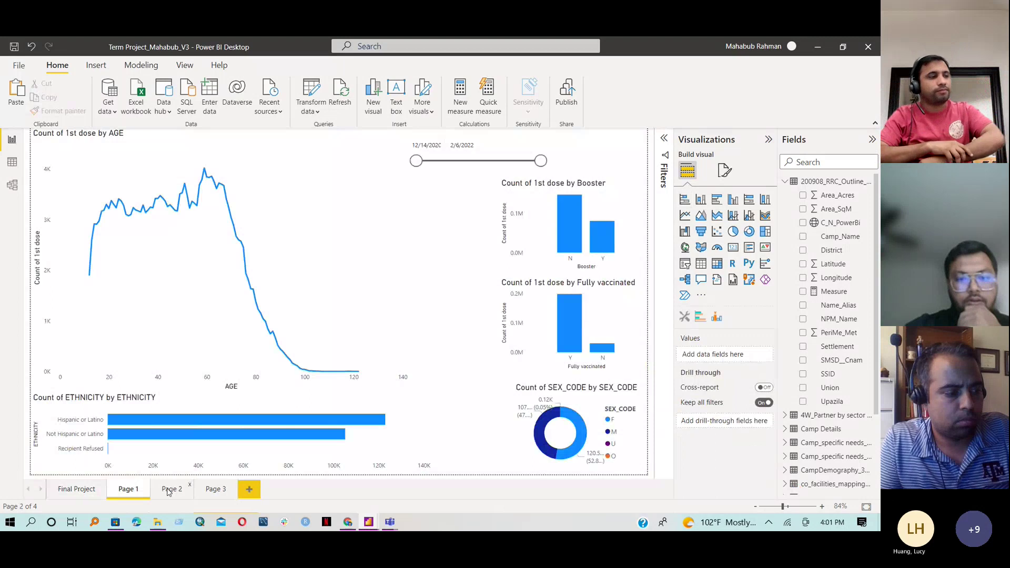
click(169, 490)
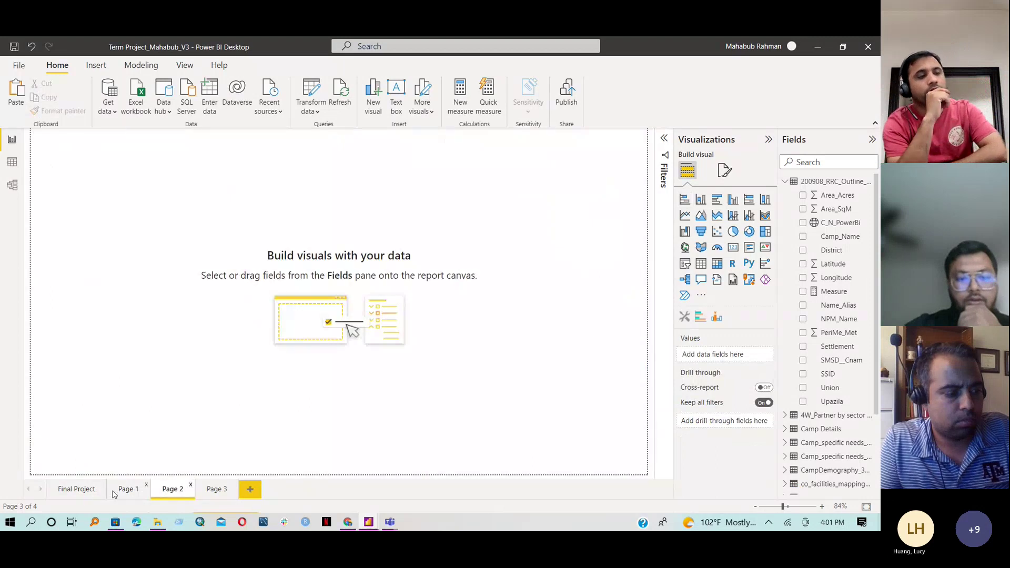
click(79, 491)
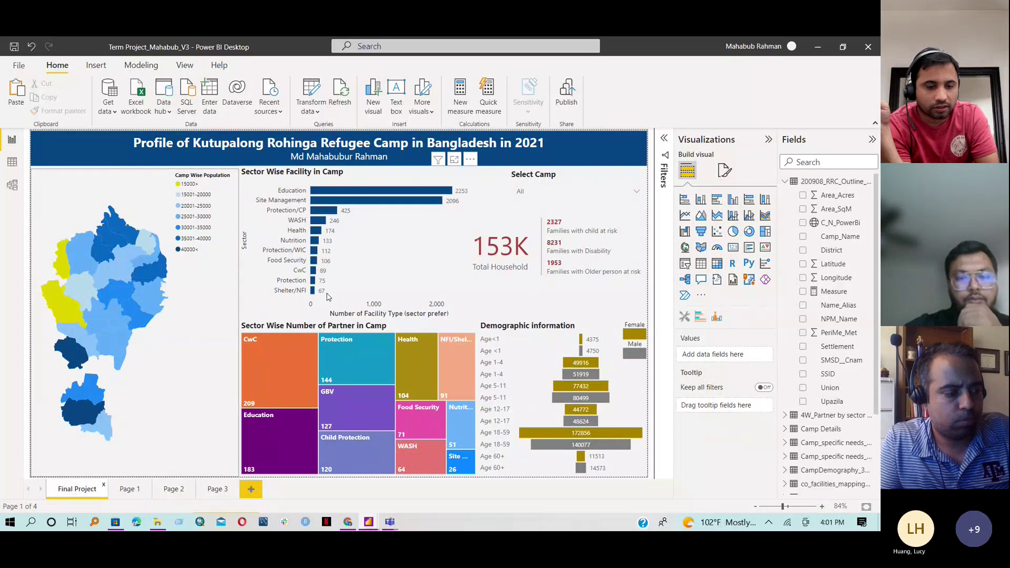
click(10, 187)
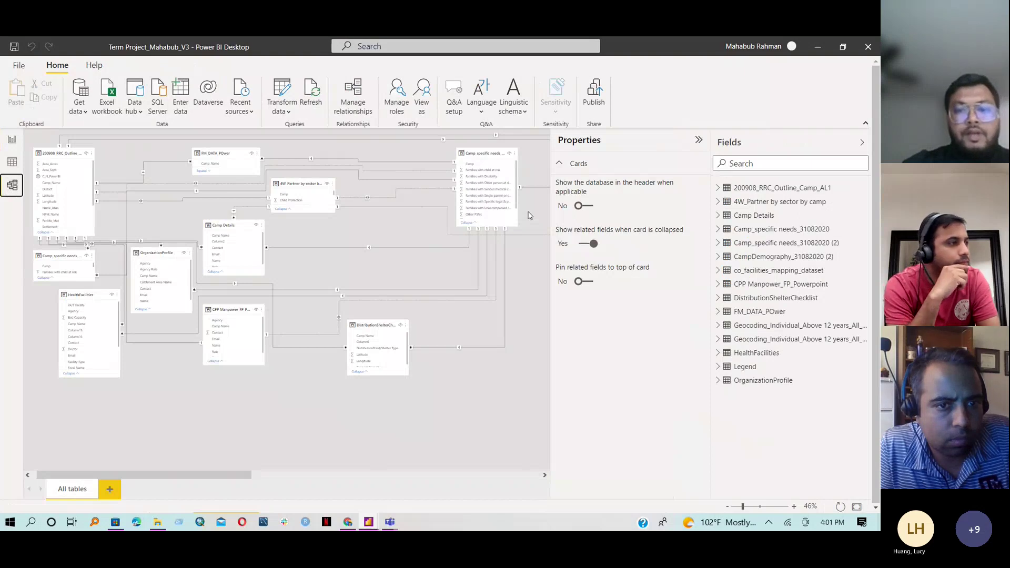
Review the full list of table relationships in Manage relationships, moving the dialog aside to compare it with the diagram, and close it
click(350, 102)
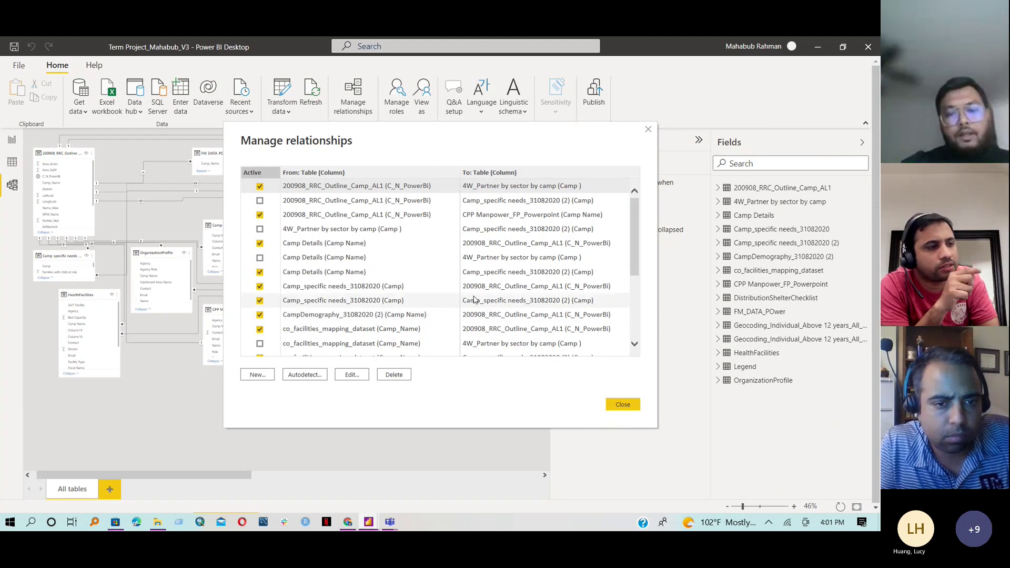
scroll(480, 302, down, 5)
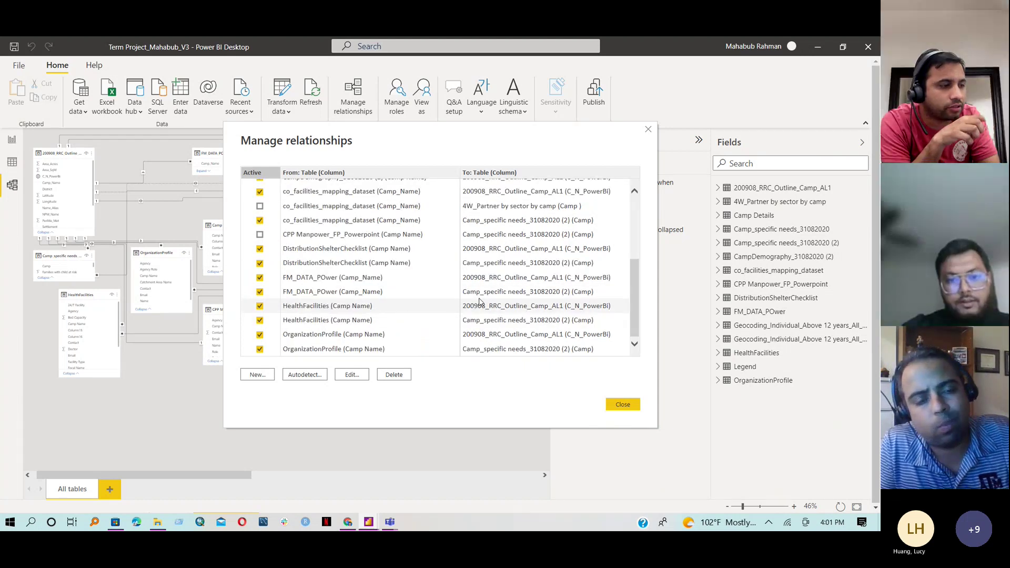
scroll(482, 301, up, 5)
scroll(487, 301, down, 5)
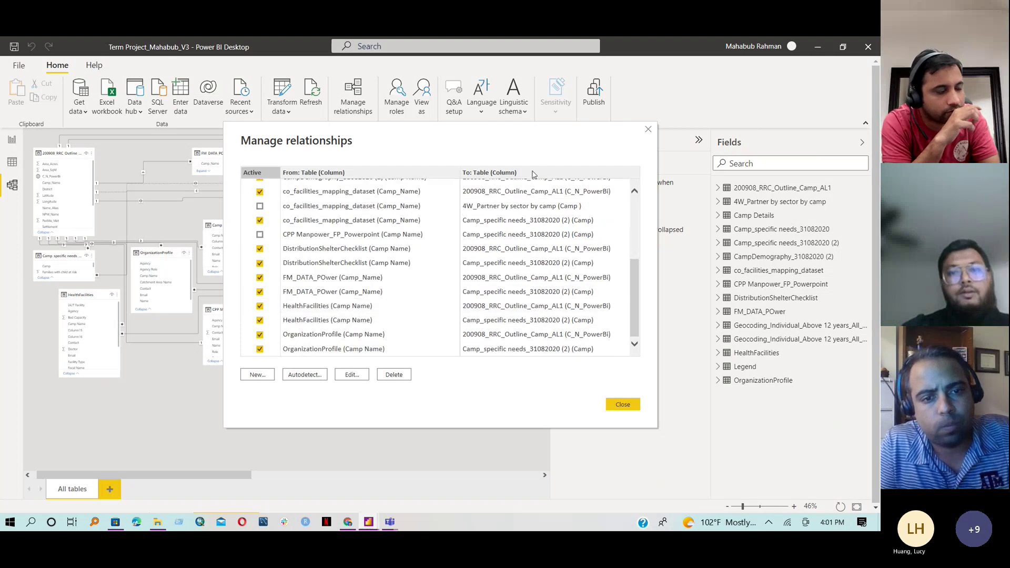
mouse_move(517, 133)
mouse_down()
mouse_move(823, 147)
mouse_move(814, 133)
mouse_move(721, 126)
mouse_up()
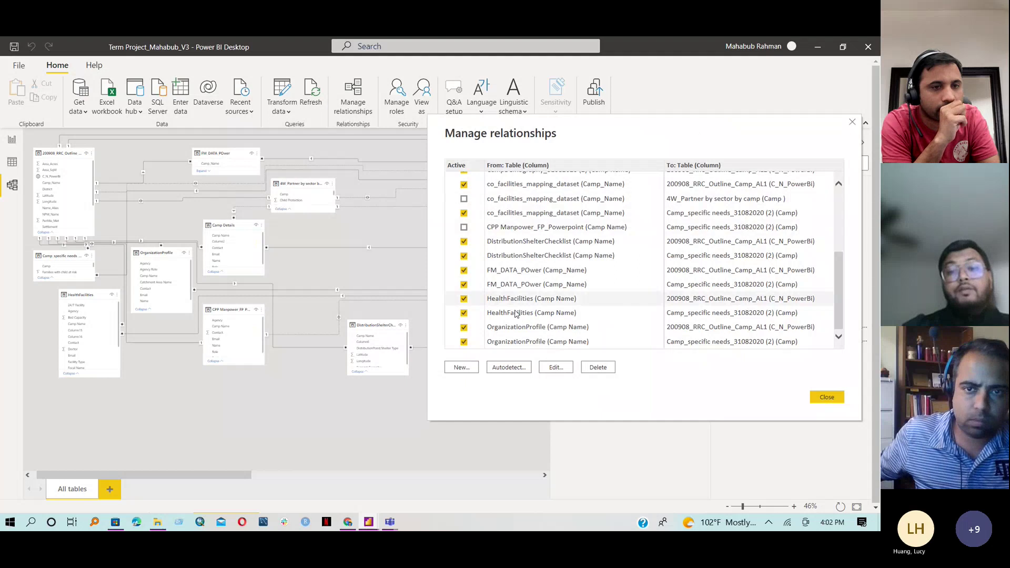
scroll(592, 308, up, 6)
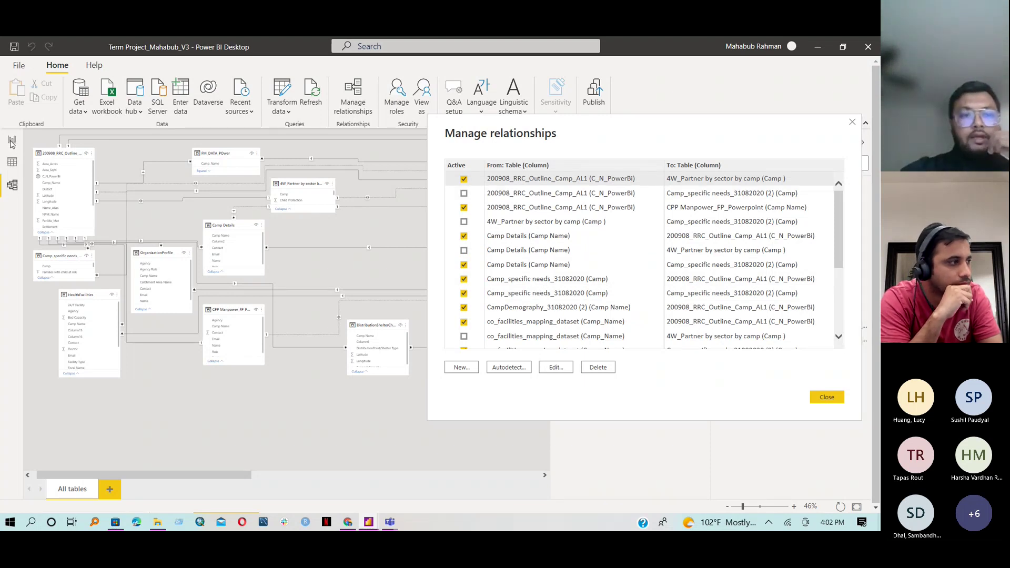
click(827, 398)
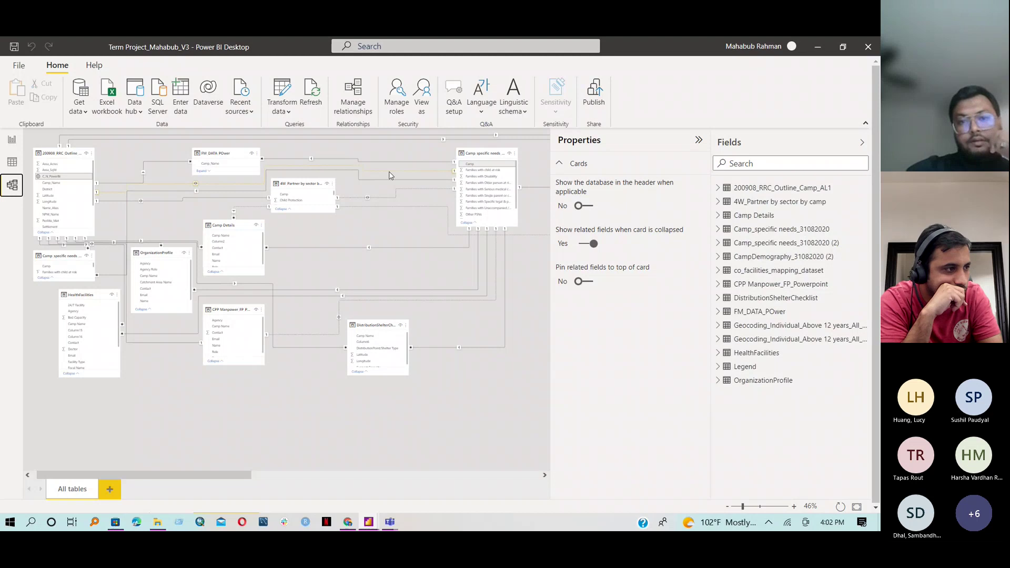
Return to the report view and select several camps on the Final Project map in turn to cross-filter the dashboard
click(11, 140)
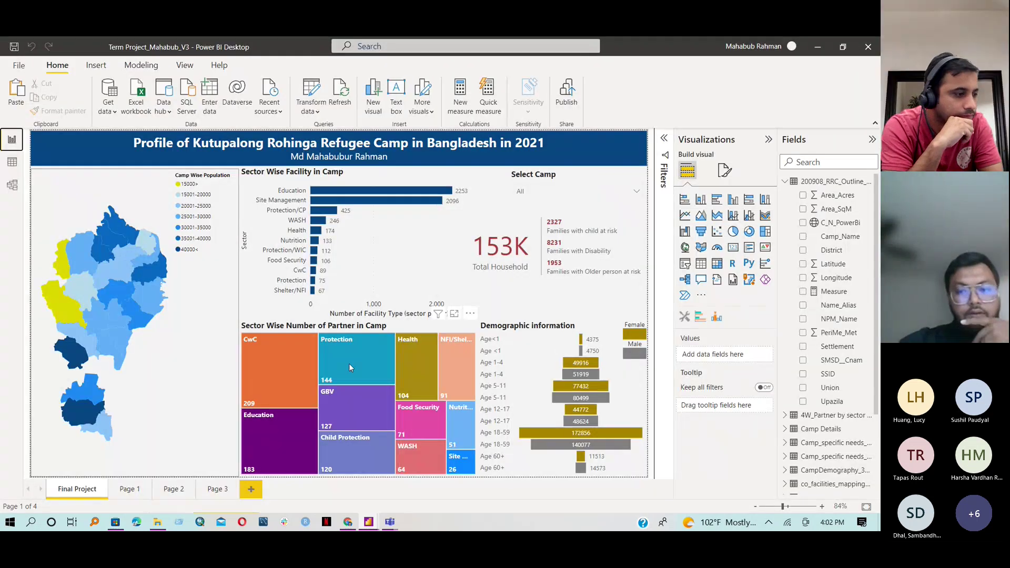
click(135, 314)
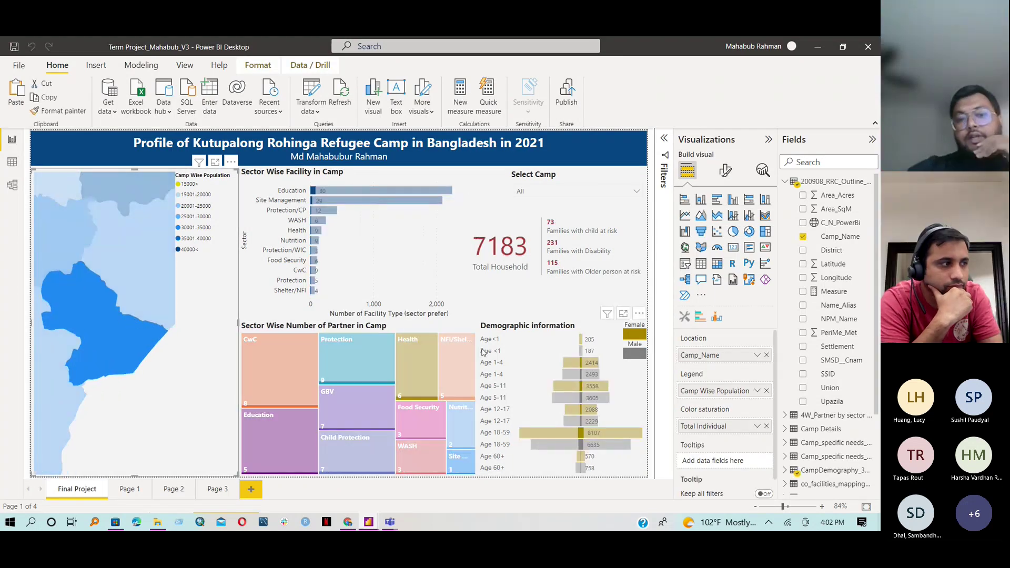
click(122, 255)
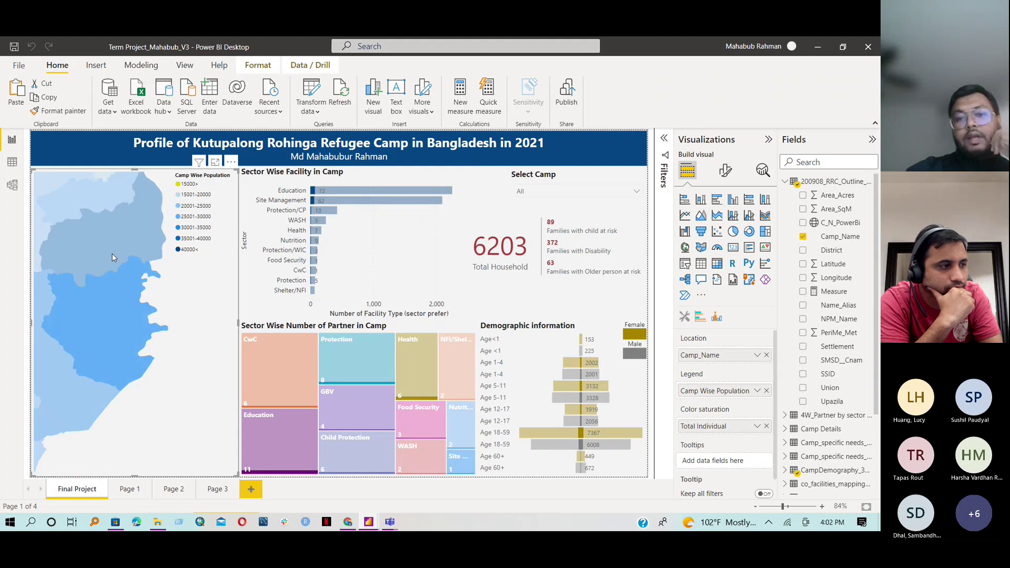
click(116, 240)
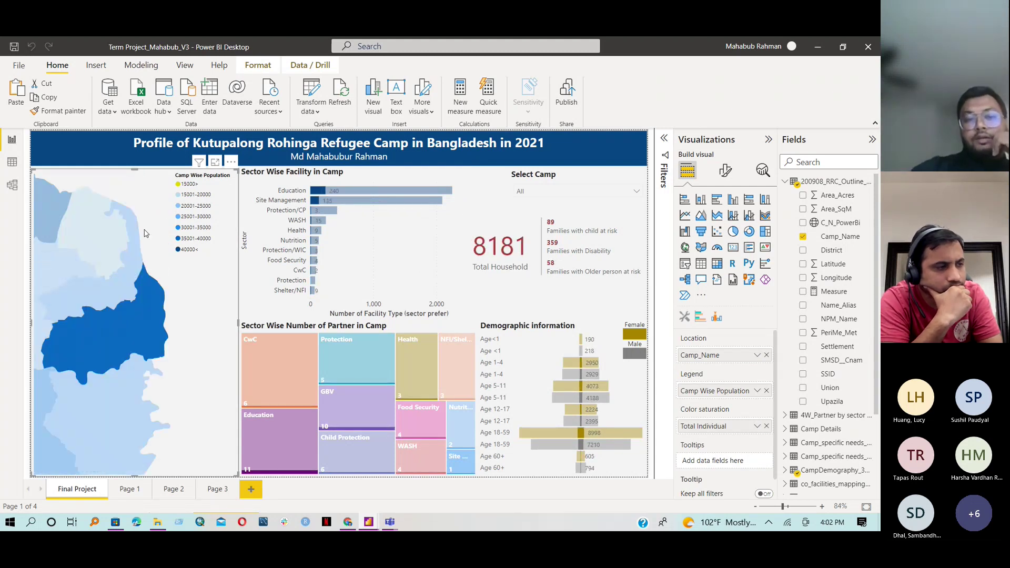
click(108, 238)
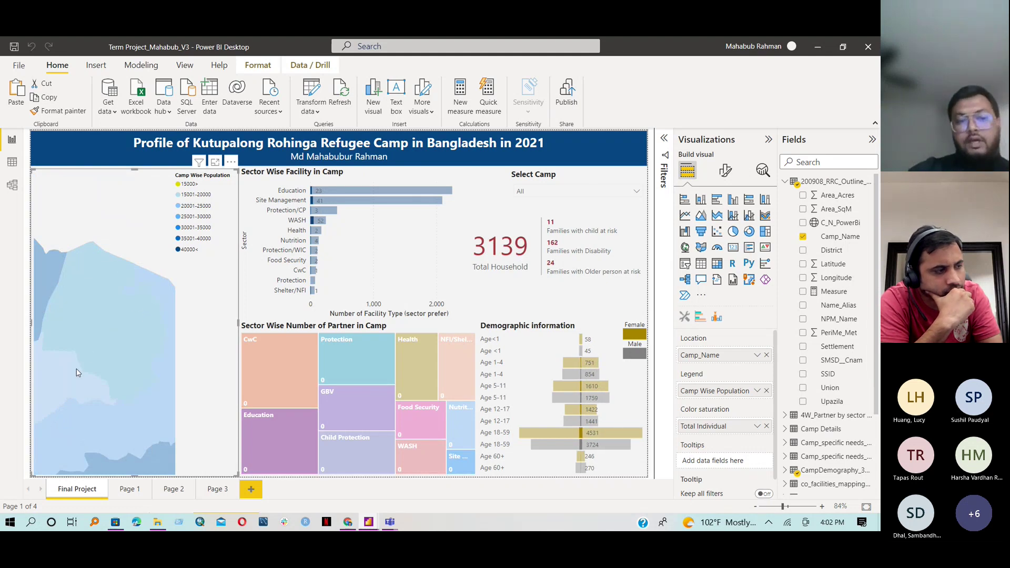
click(61, 375)
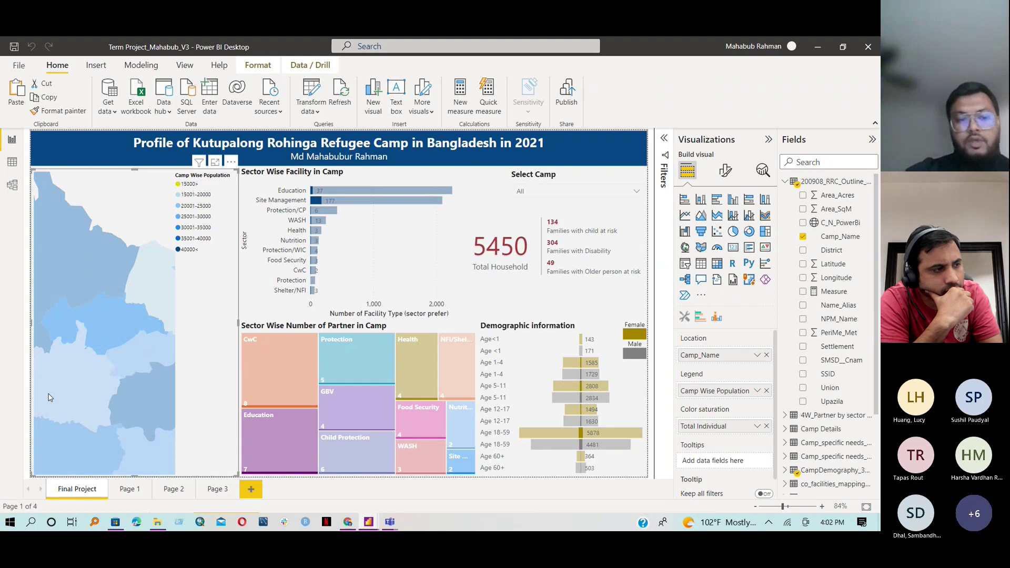
click(60, 396)
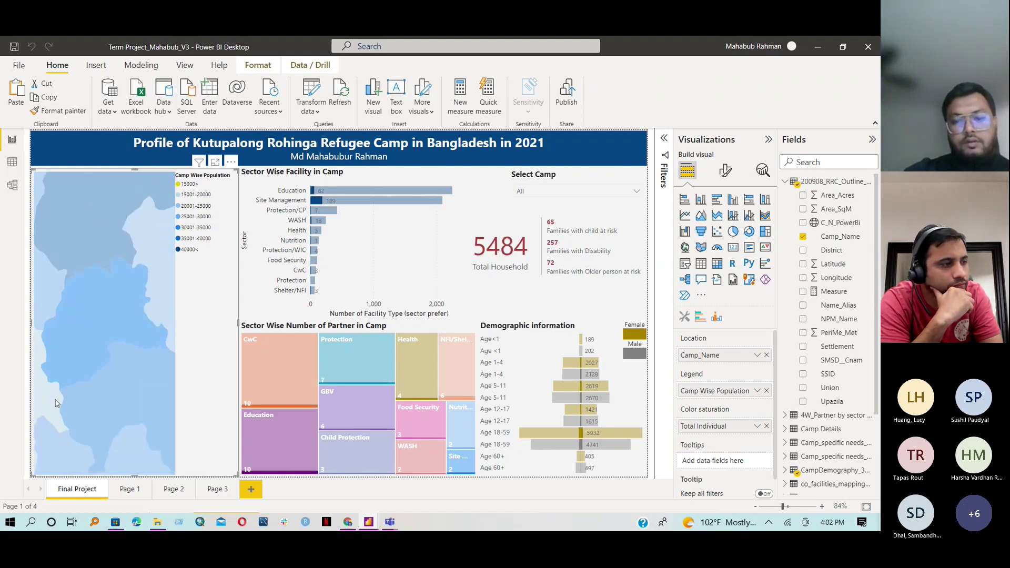
Highlight Site Management in the facility chart, filter the dashboard to Camp 02E with the Select Camp slicer, and clear that camp filter
click(379, 201)
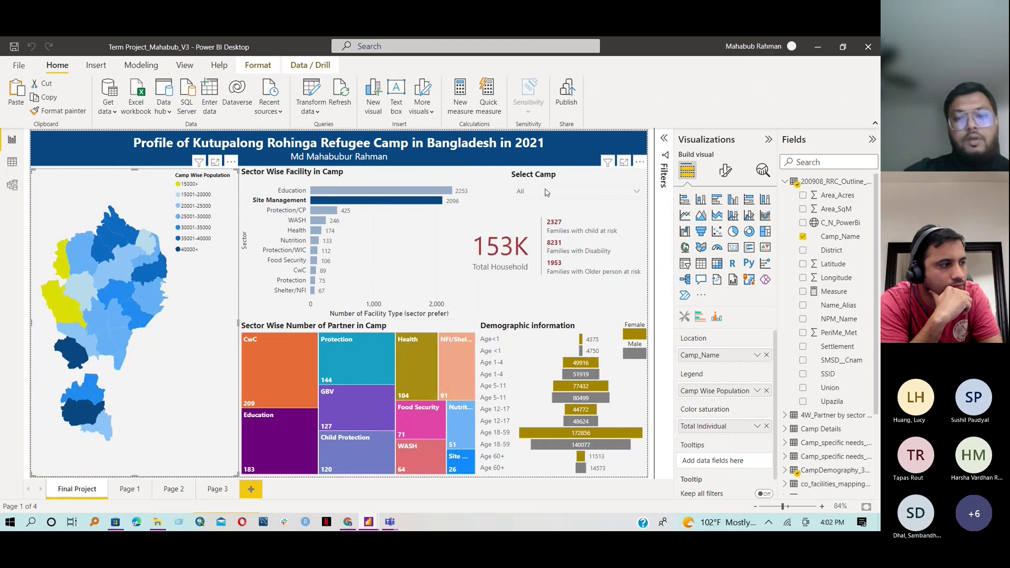
click(546, 193)
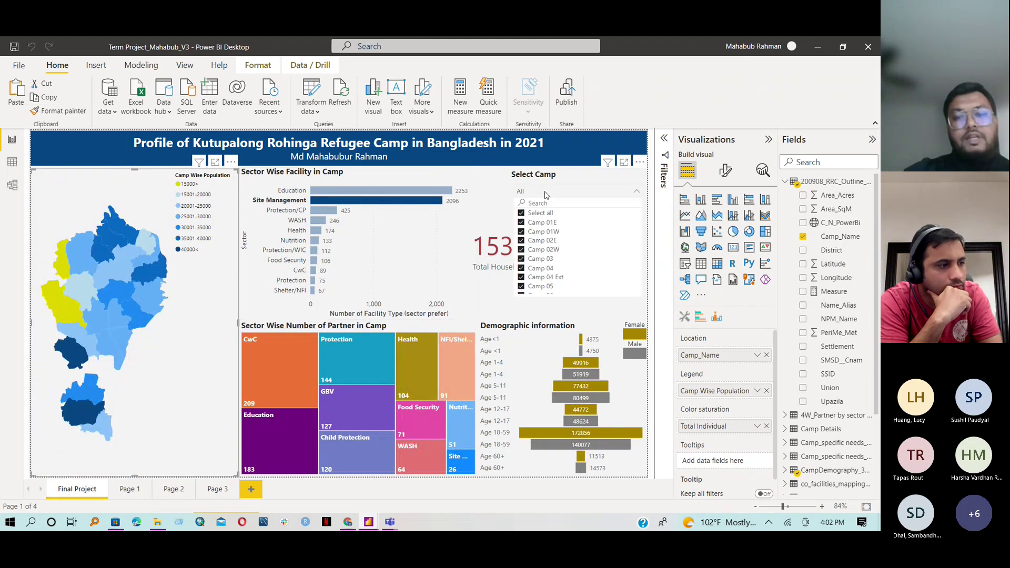
click(543, 242)
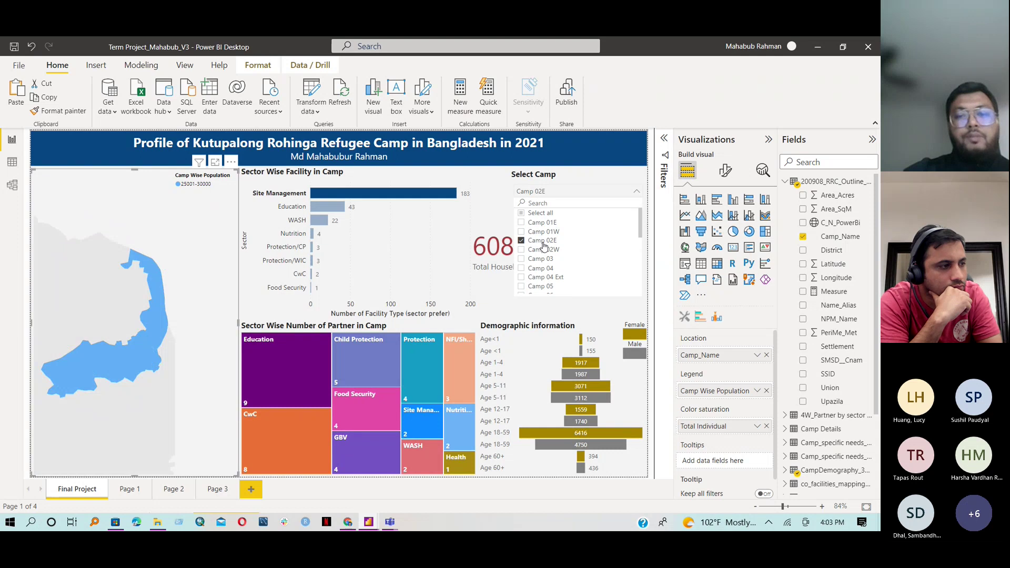
click(542, 242)
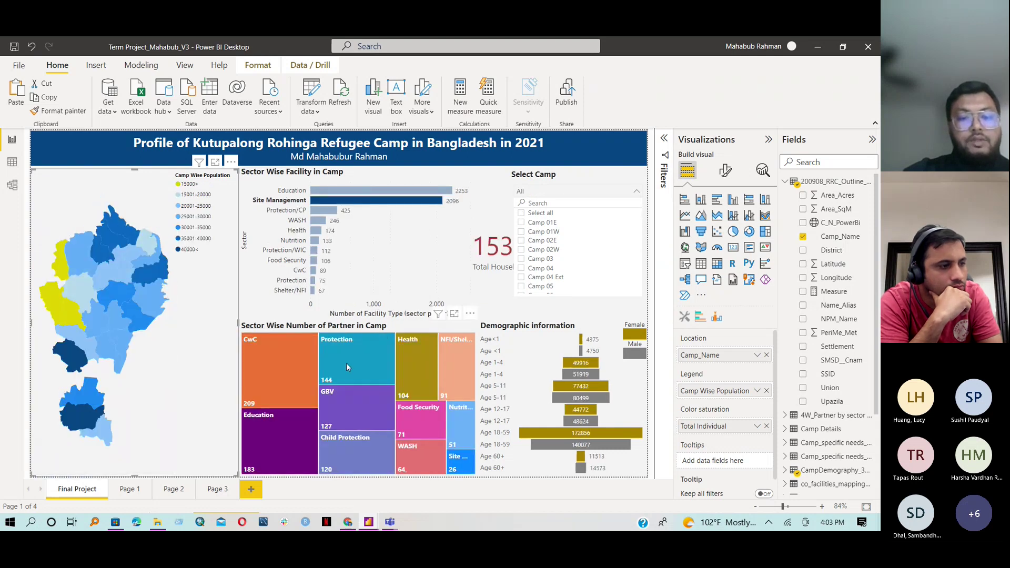
Select and deselect Protection in the partner treemap, and highlight Protection/WIC in the Sector Wise Facility in Camp chart
click(346, 363)
click(346, 363)
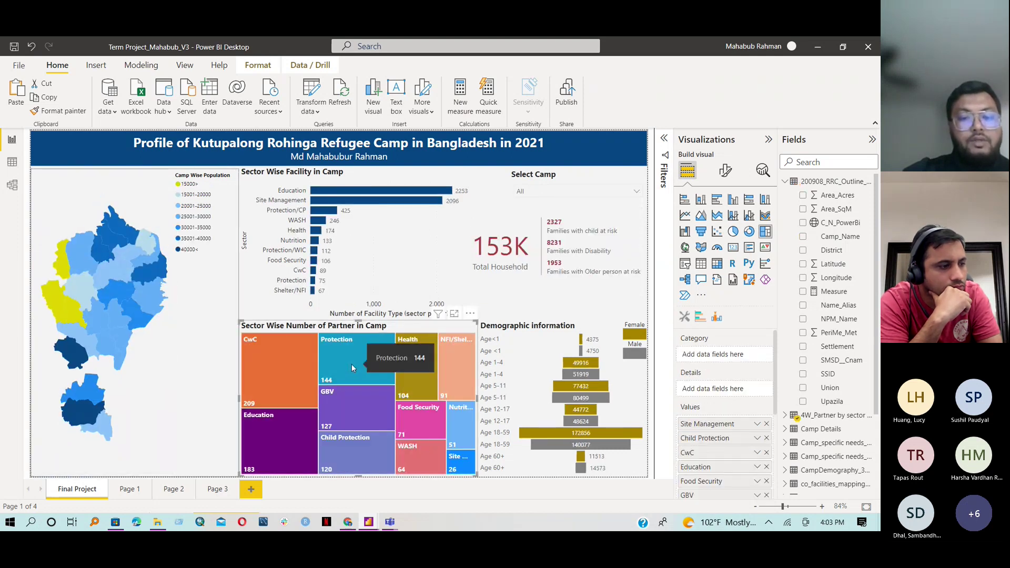
click(314, 250)
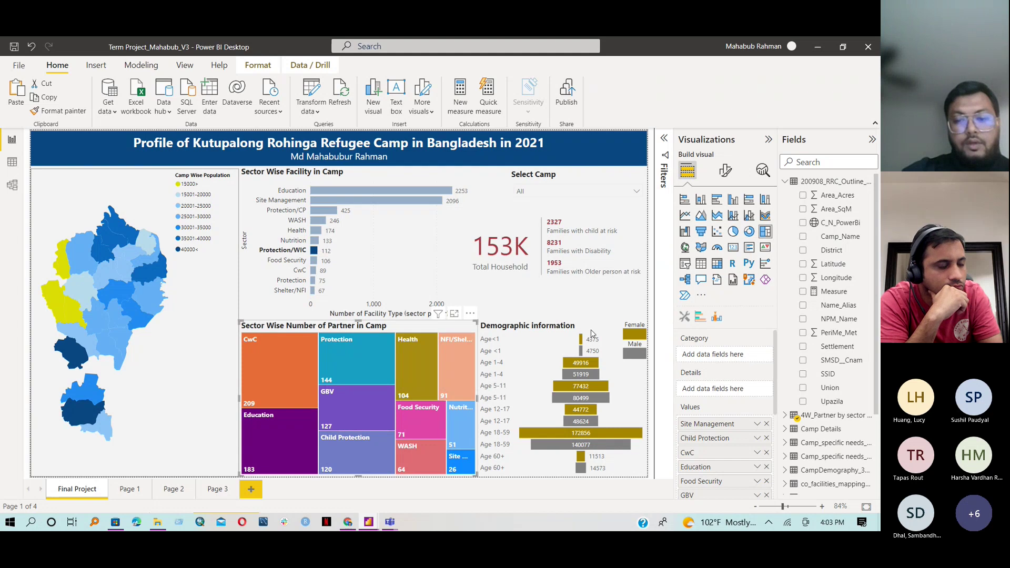
Cross-filter the dashboard by a camp in the middle of the map and look at the Select Camp list
double_click(125, 273)
click(126, 271)
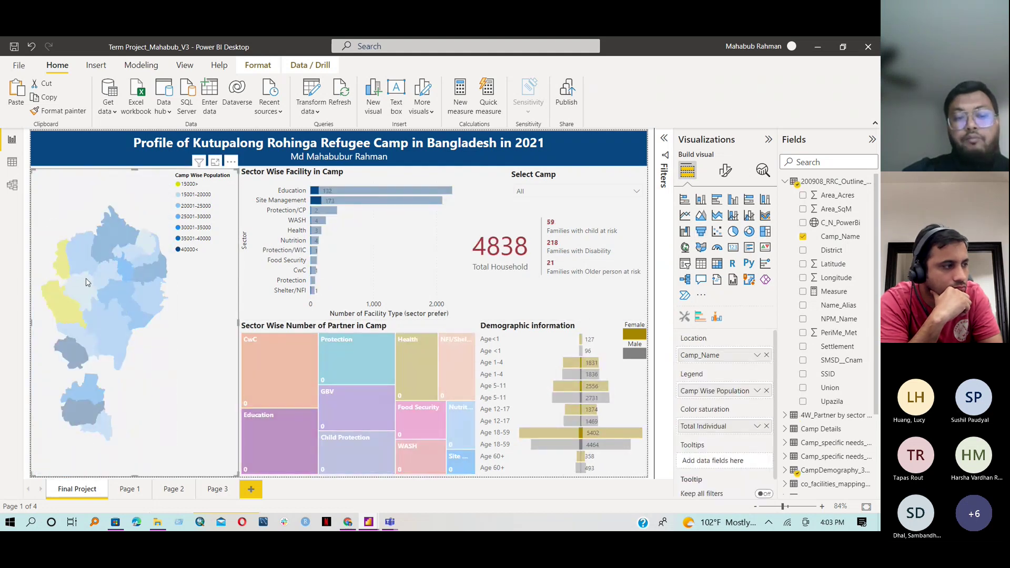
click(573, 198)
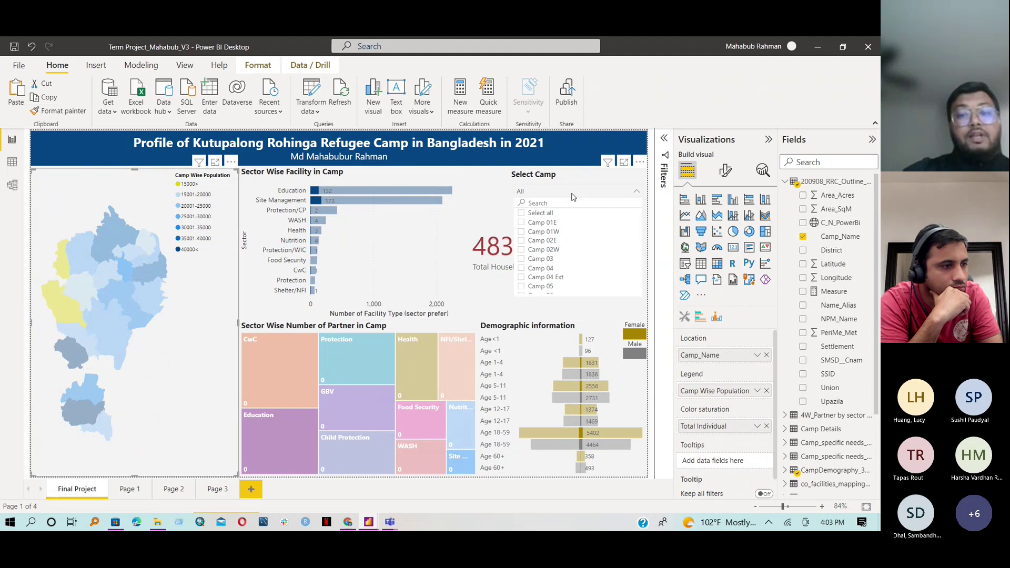
click(573, 197)
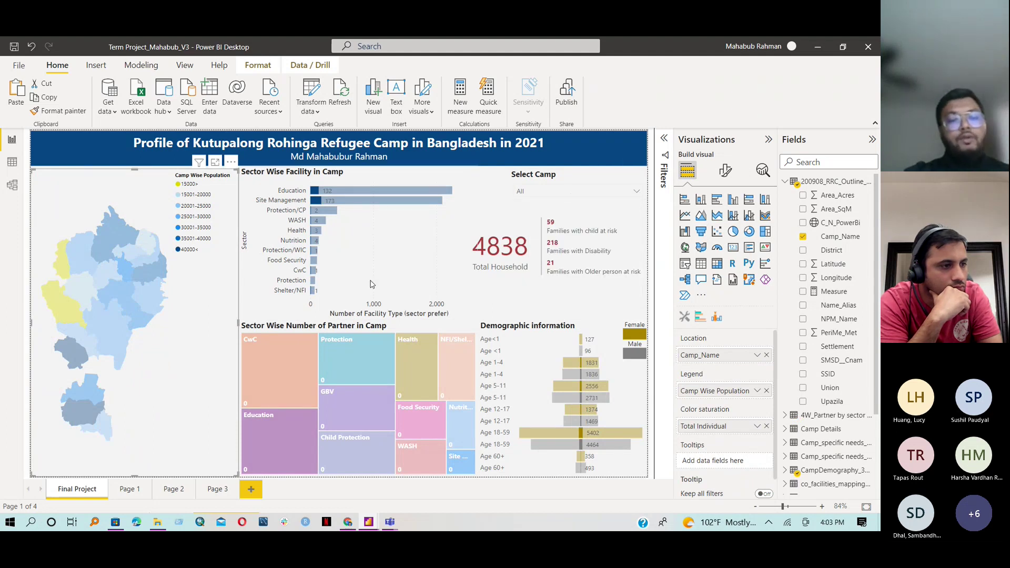
Add an empty slicer to Page 2 and place it in the upper-right corner of the report page
click(176, 489)
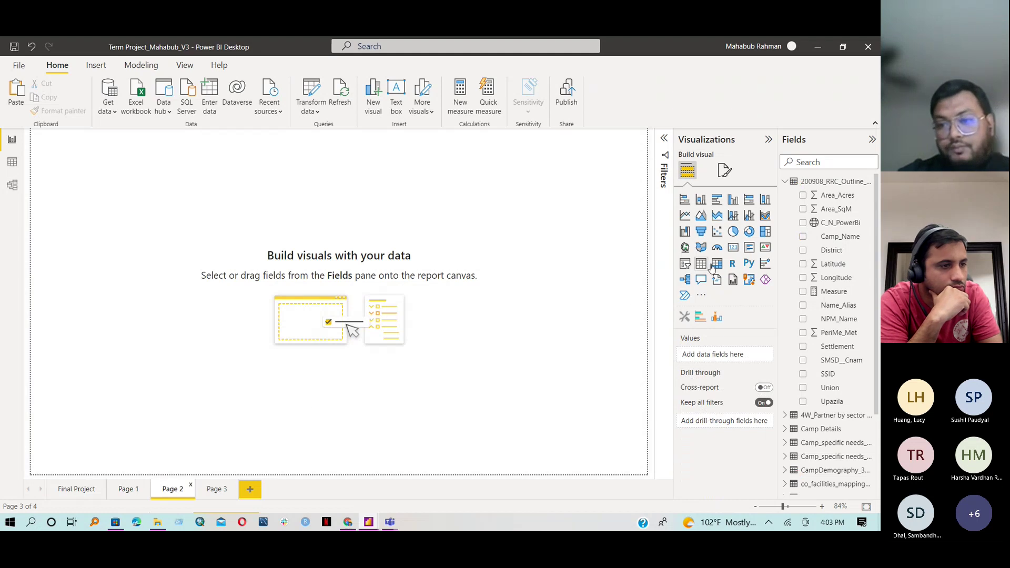
click(687, 264)
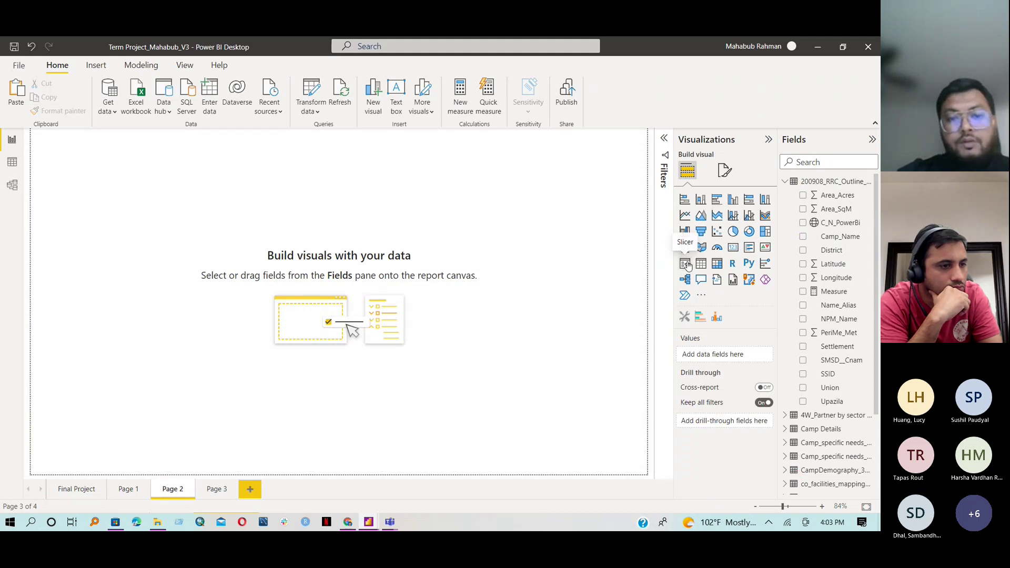
drag(194, 158, 562, 140)
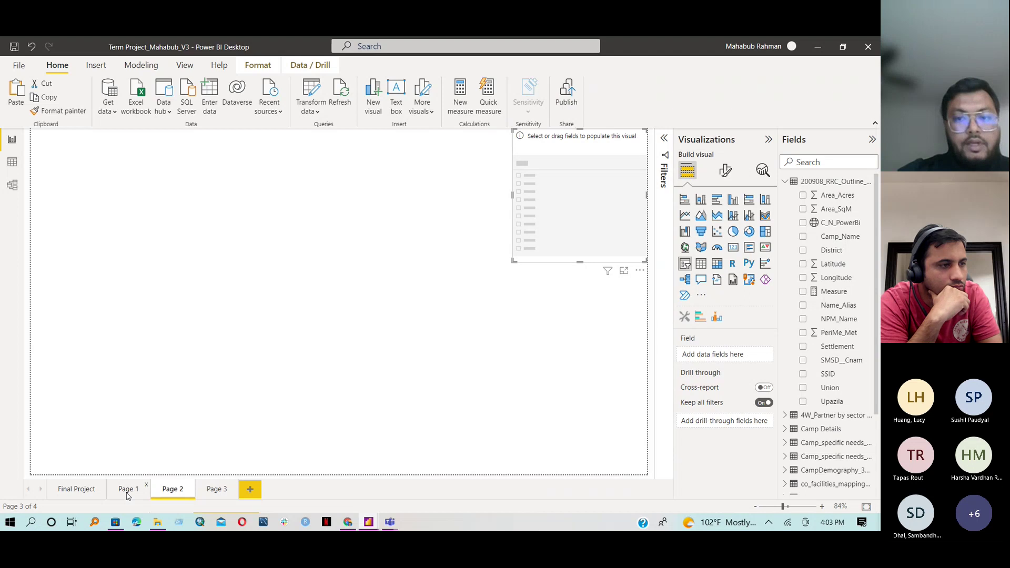
Look at Page 1, examine the Latitude and Longitude map on Page 3 around San Antonio and Austin, and return to Page 2
click(127, 490)
click(222, 495)
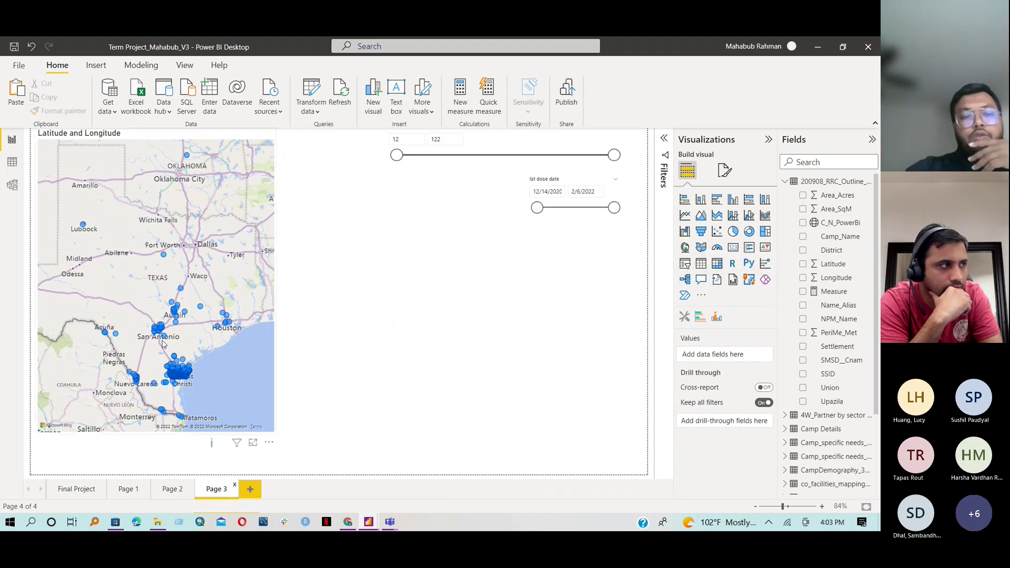
scroll(177, 384, up, 1)
scroll(177, 383, up, 4)
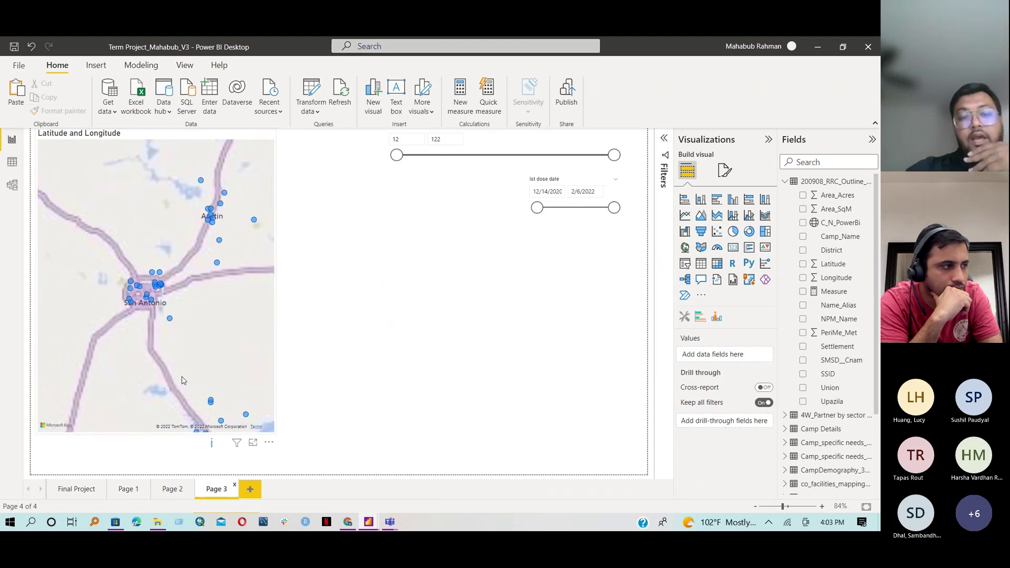
scroll(184, 378, down, 5)
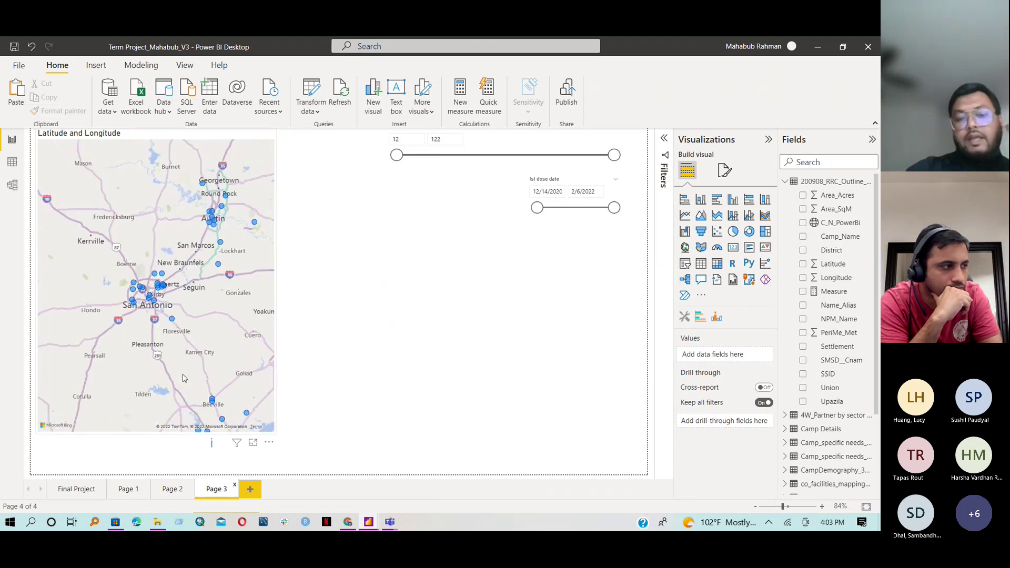
click(174, 492)
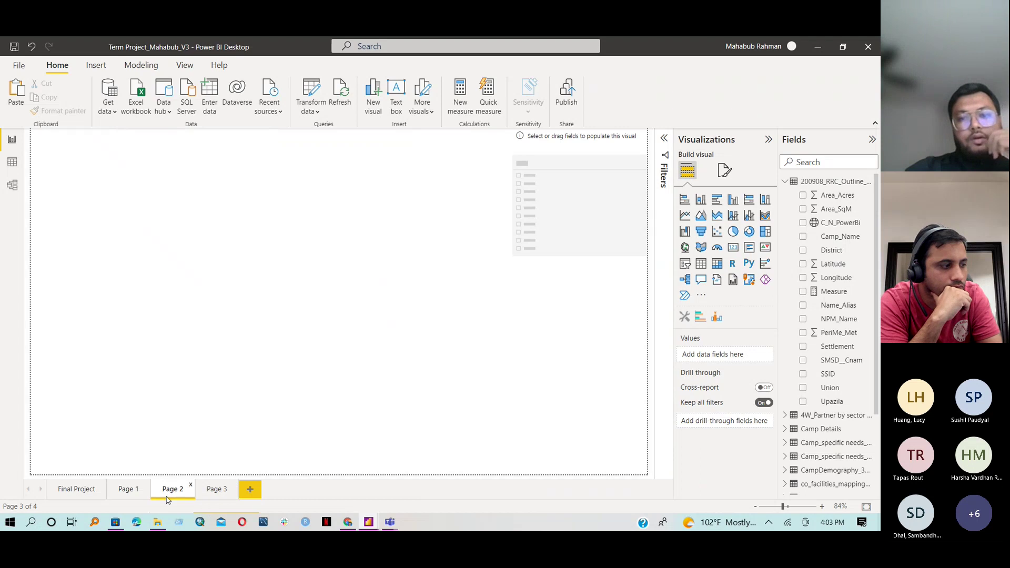
Cross-filter the Page 1 charts by Booster Y and N, Hispanic or Latino, Not Hispanic or Latino, and Fully vaccinated Y
click(131, 496)
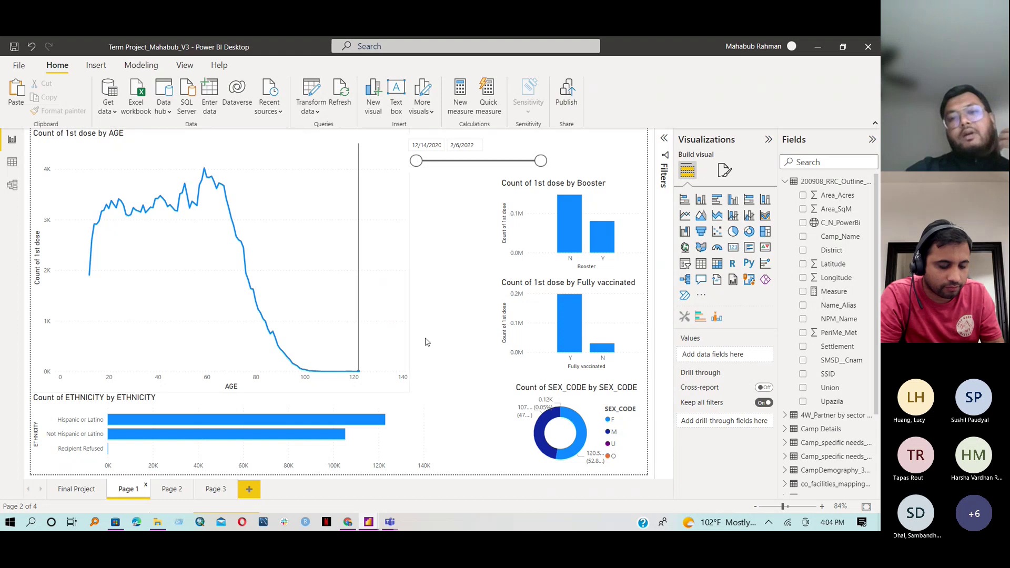
click(596, 238)
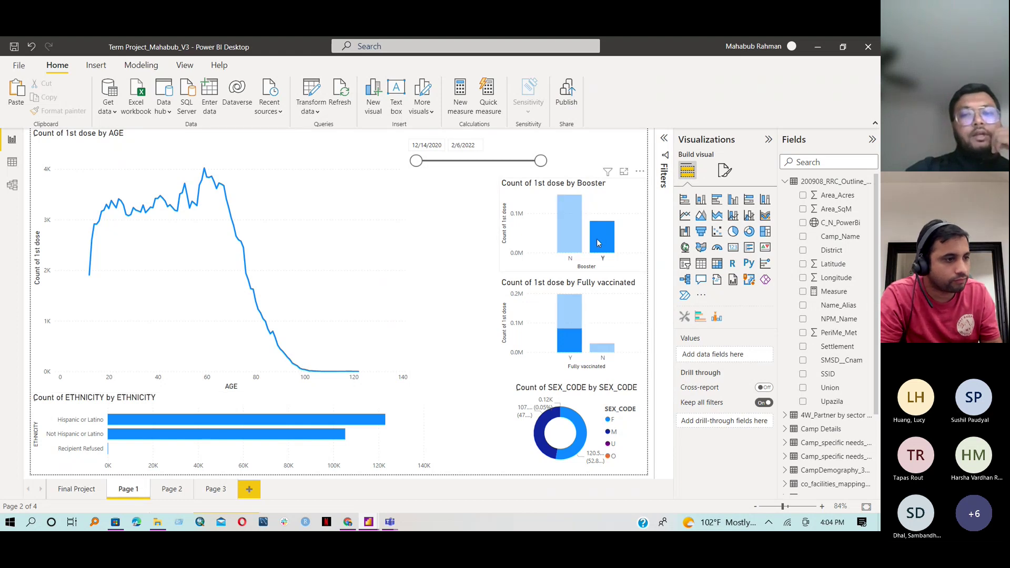
click(570, 238)
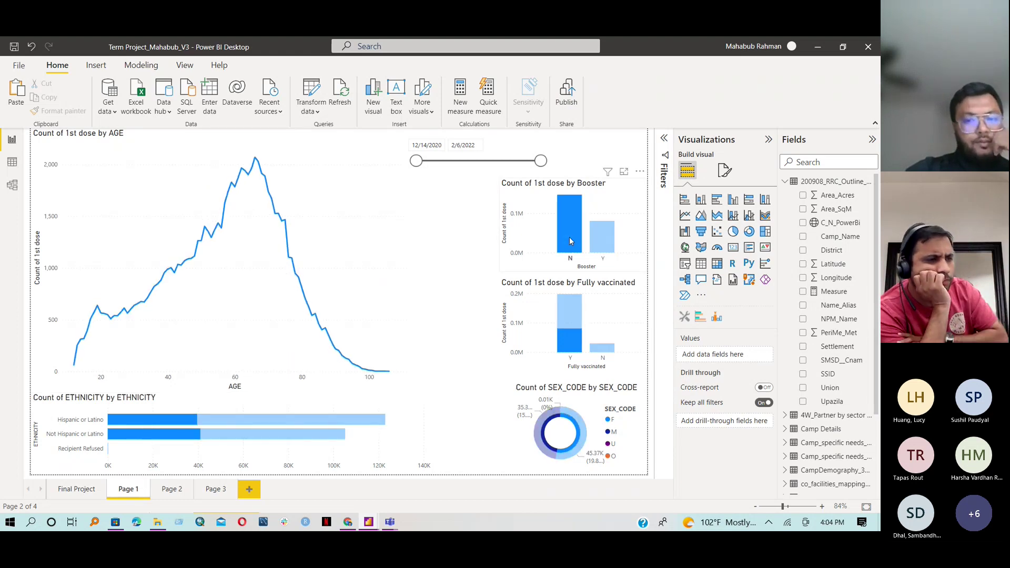
click(183, 424)
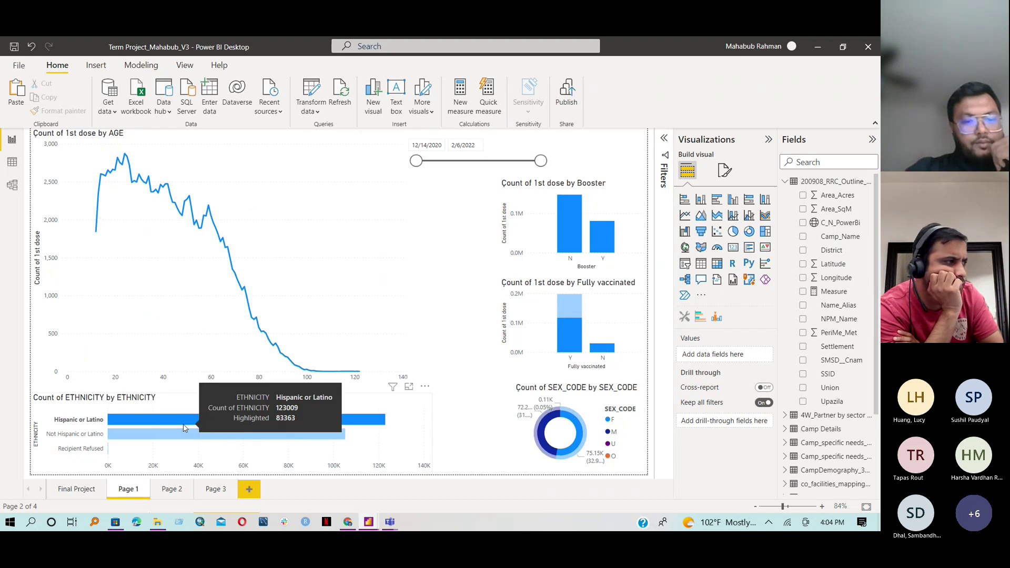
click(182, 431)
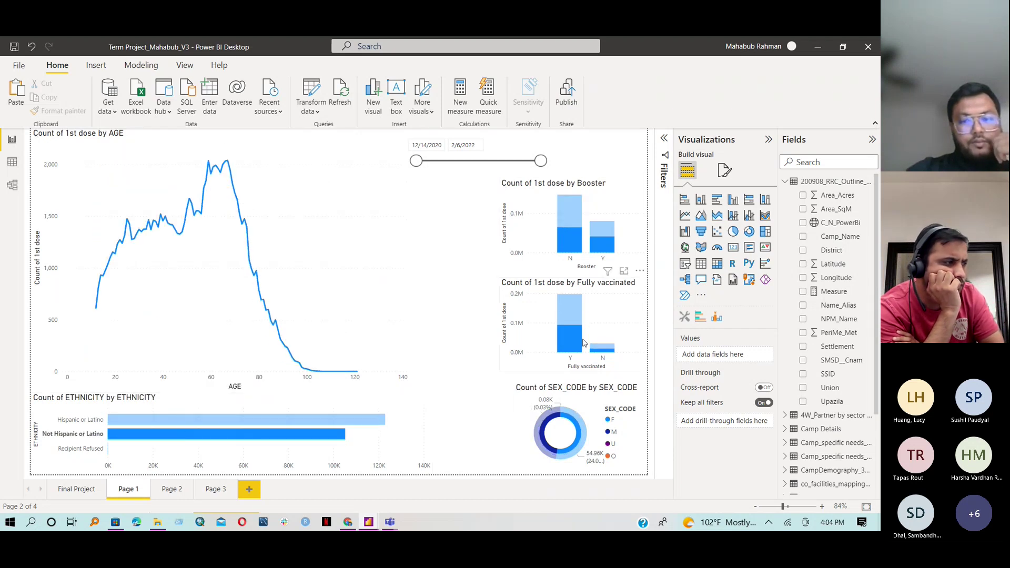
click(569, 322)
click(536, 317)
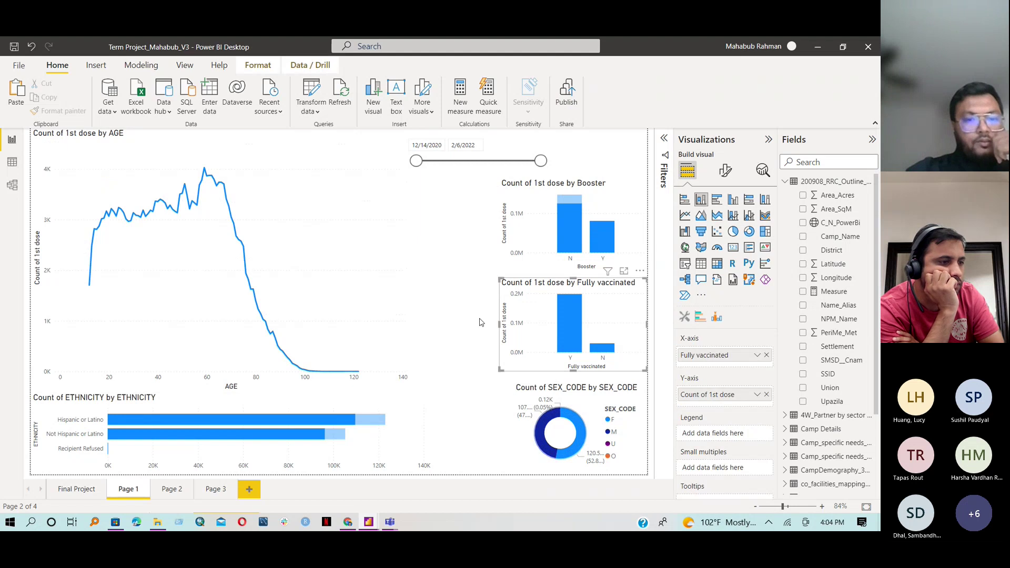
Return to the Final Project page and start publishing the report, cancelling without saving changes
click(77, 489)
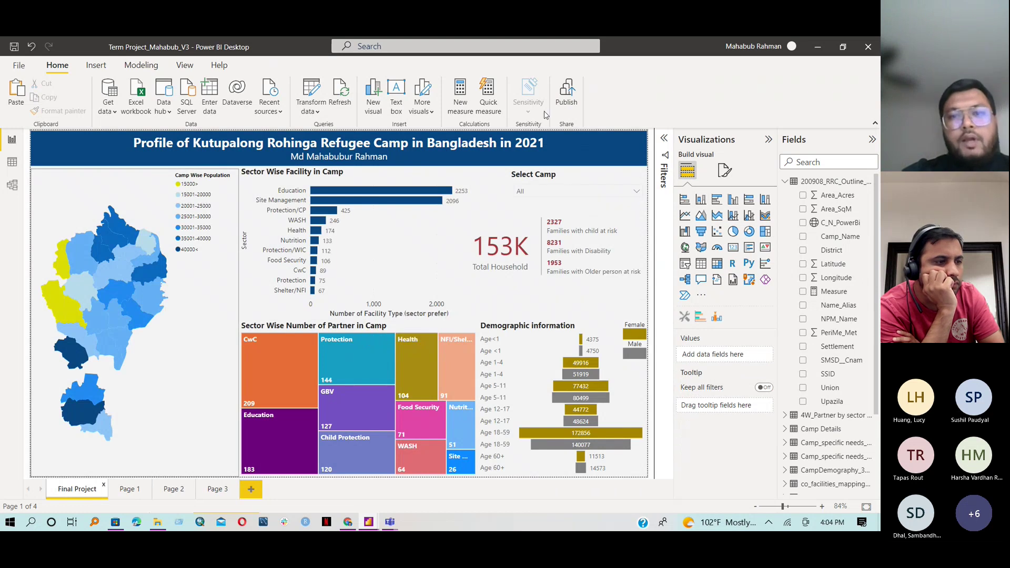
click(567, 95)
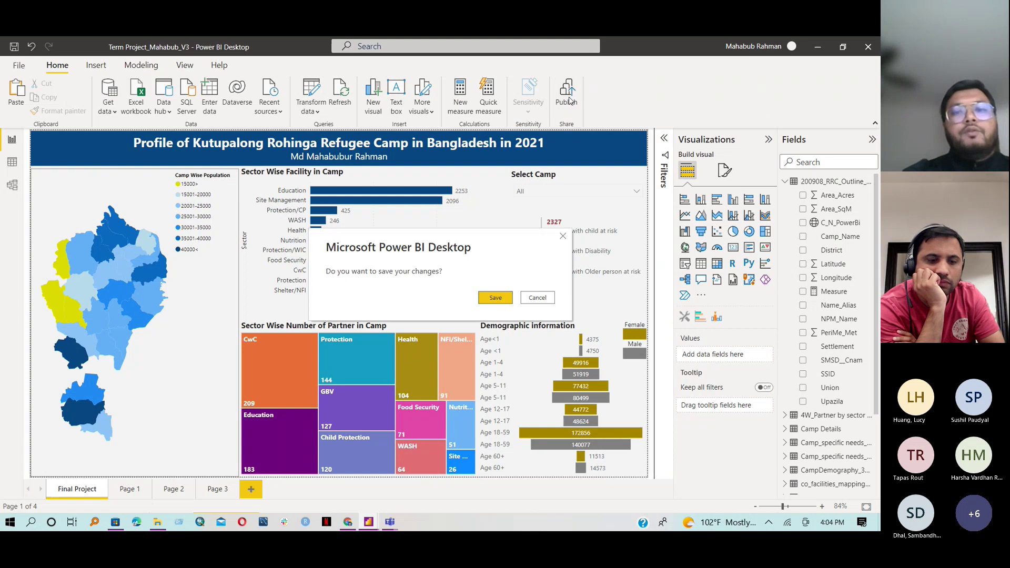
click(562, 237)
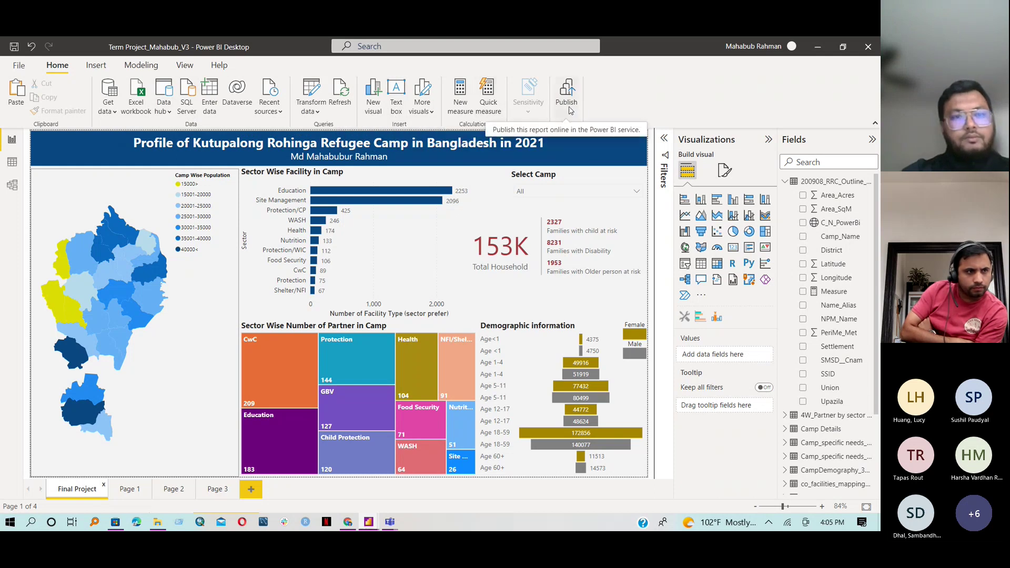
Look at the modeling tools, the HealthFacilities table data and the table relationships, and return to the Final Project report page
click(126, 65)
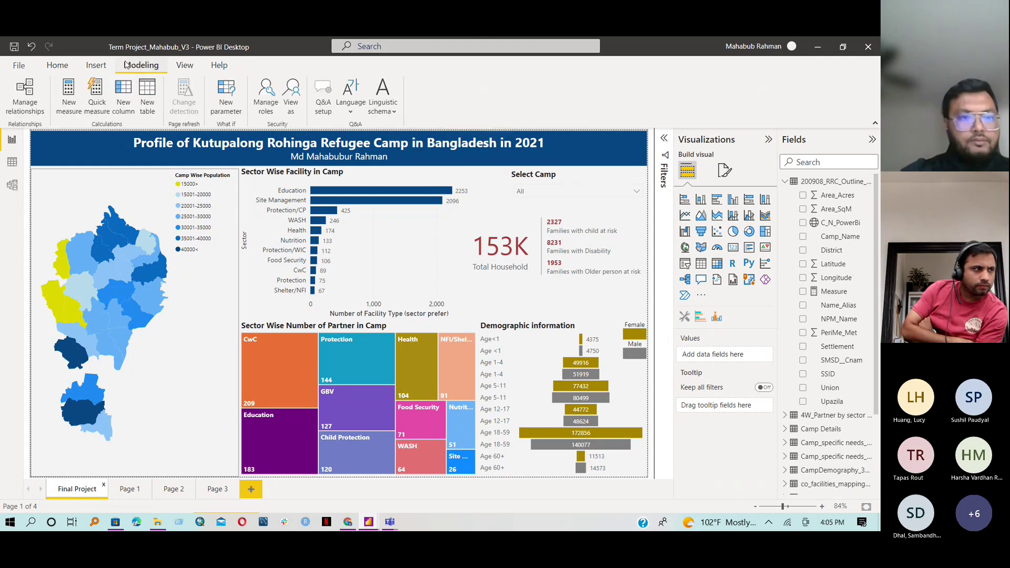
click(12, 165)
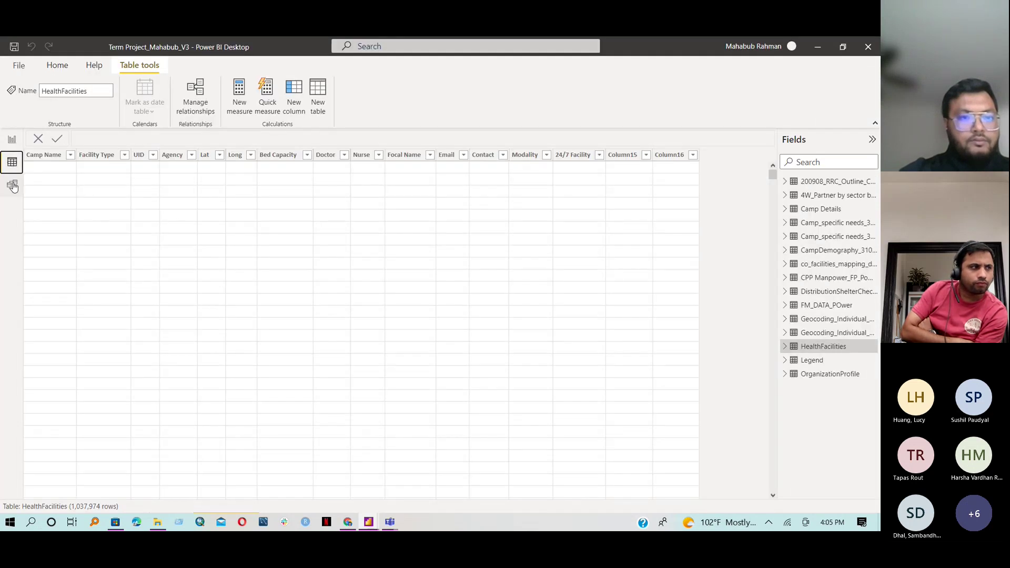
click(14, 187)
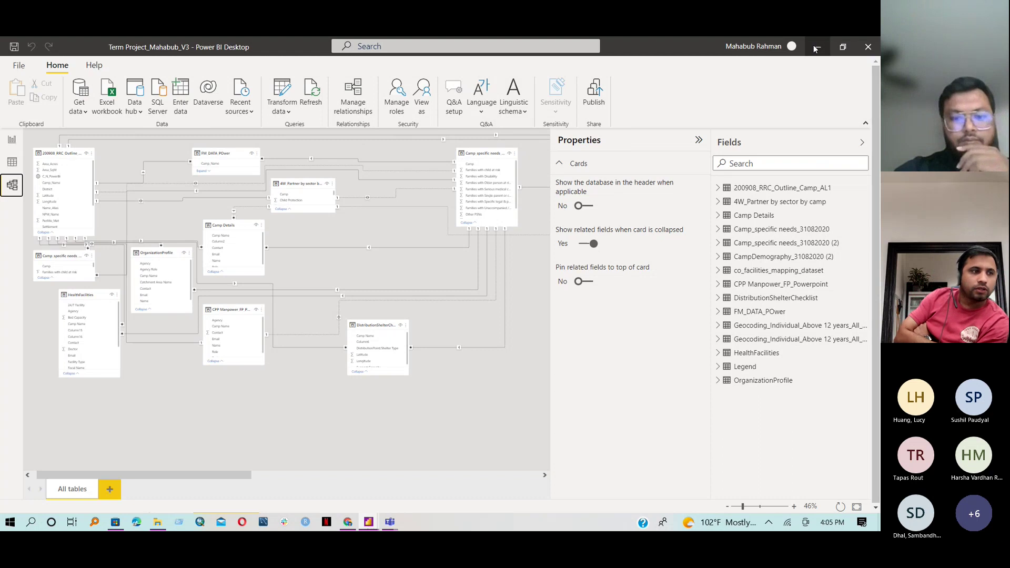
mouse_move(391, 521)
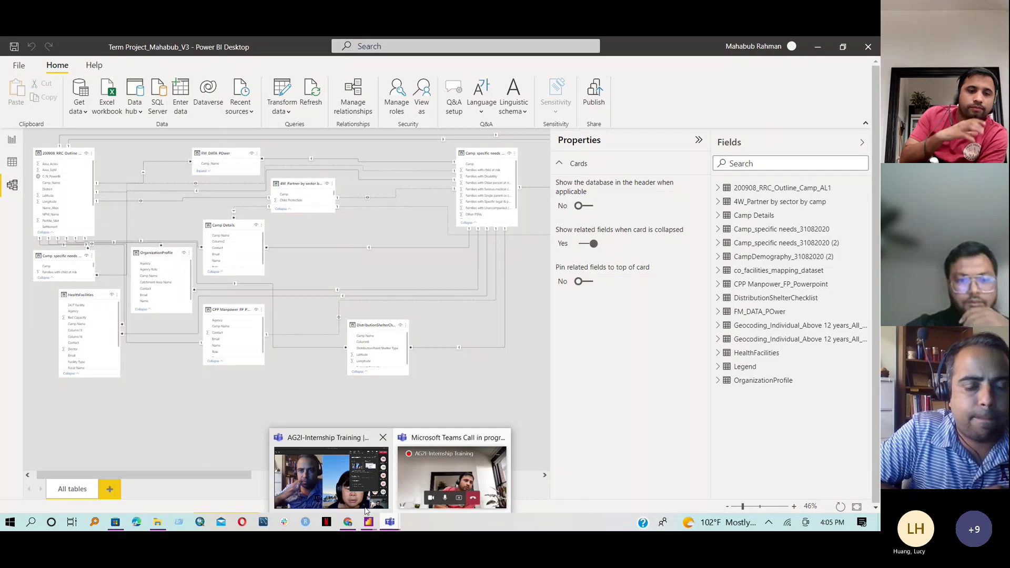
click(13, 140)
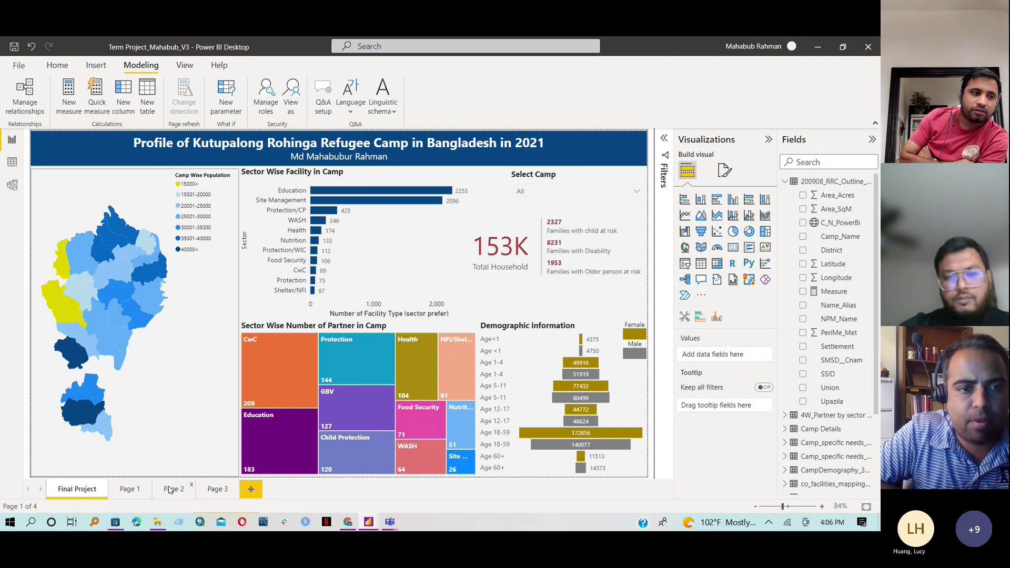
Add a map to the upper-left area of Page 2, enlarge it, and assign the camp outline table's Latitude and Longitude fields
click(170, 490)
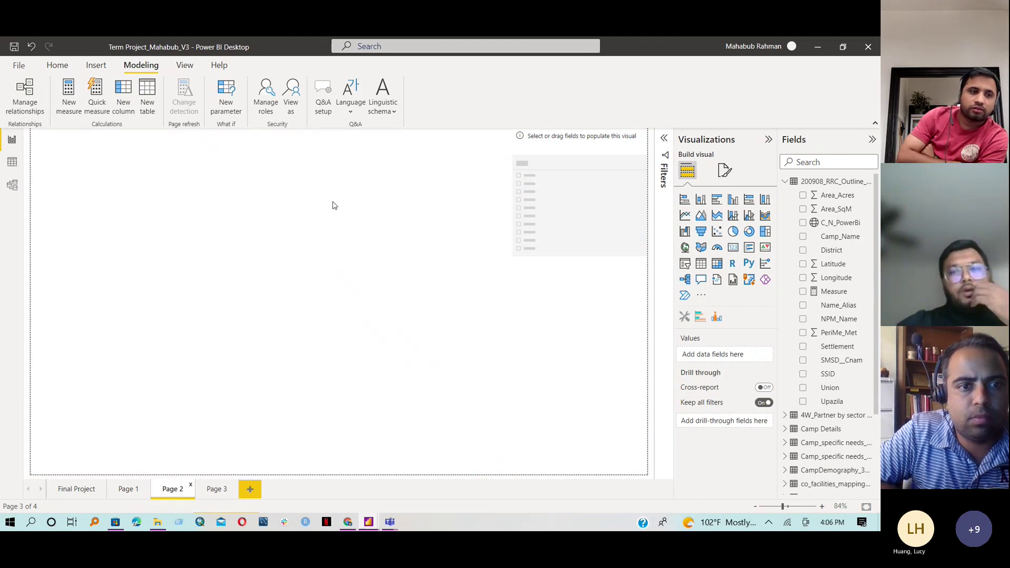
click(686, 248)
drag(164, 395, 104, 209)
drag(190, 295, 258, 348)
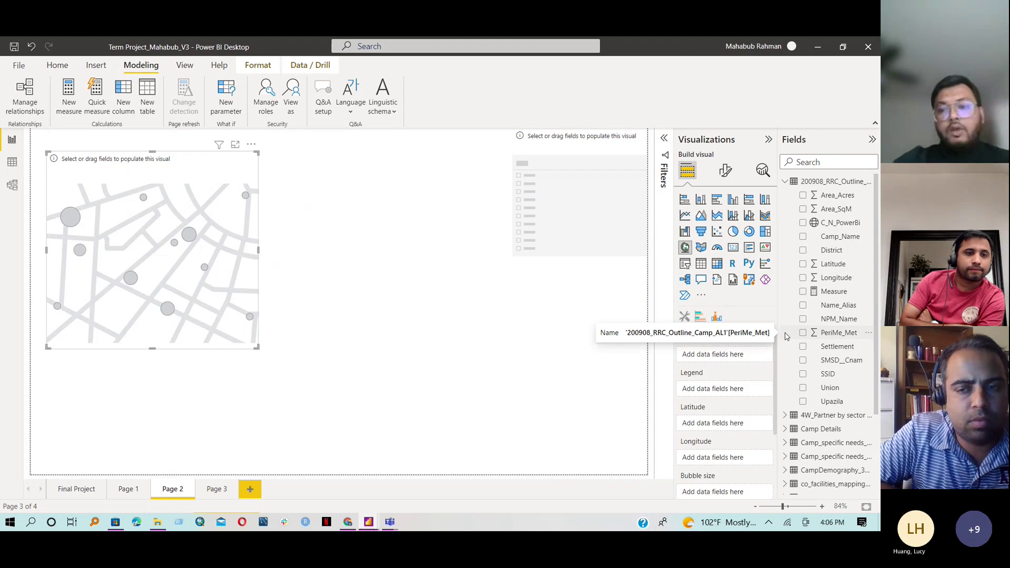
click(684, 248)
drag(837, 264, 743, 423)
drag(842, 278, 732, 460)
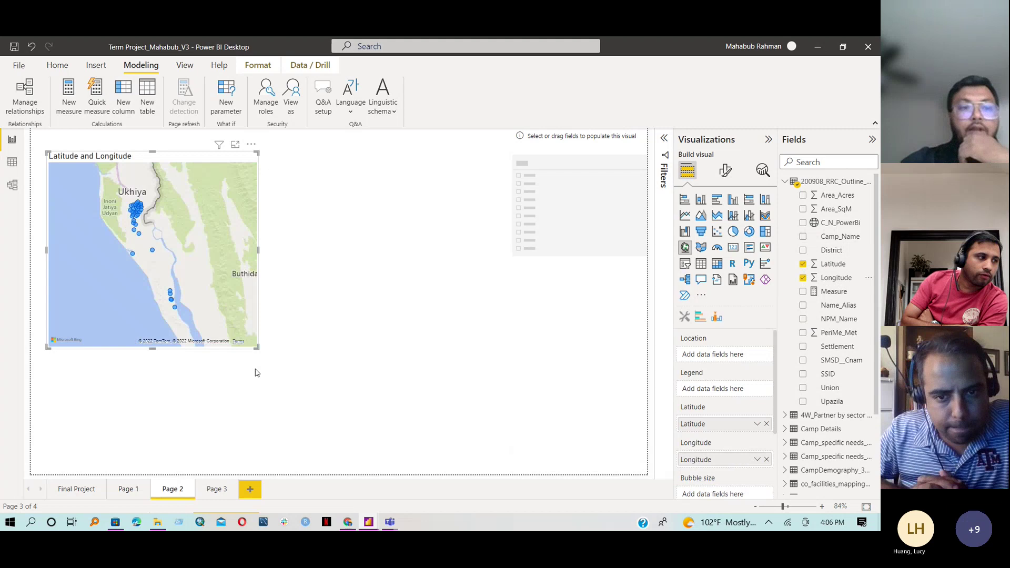
Examine the camp points on the Page 2 map around Ukhiya and southward along the coast
scroll(148, 200, up, 3)
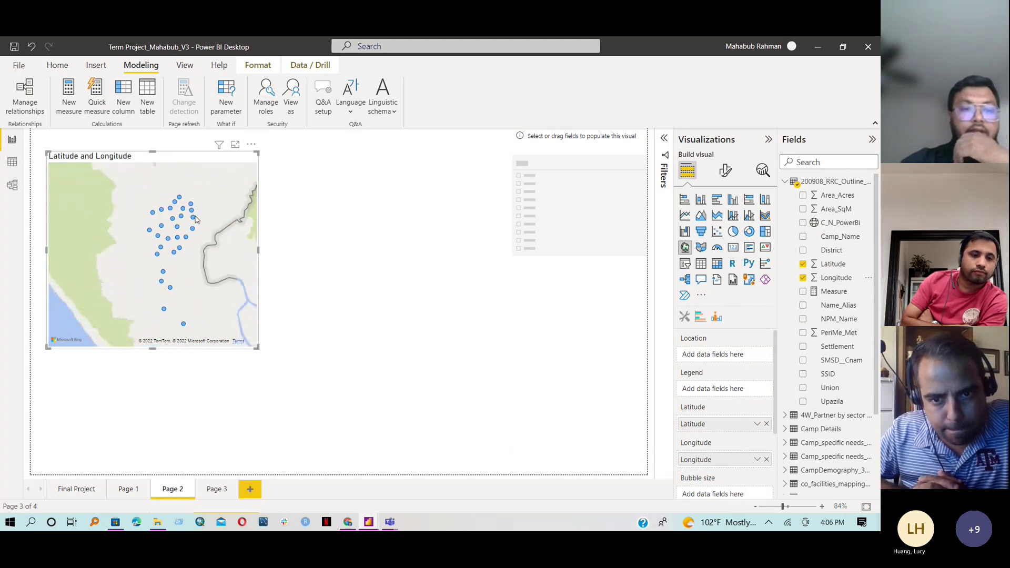
scroll(193, 222, up, 5)
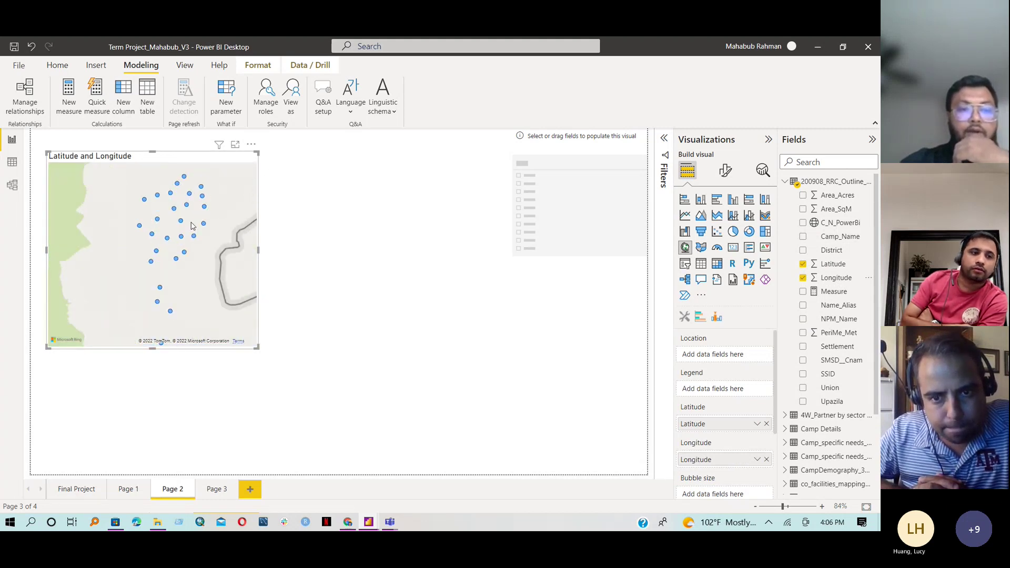
scroll(189, 225, down, 5)
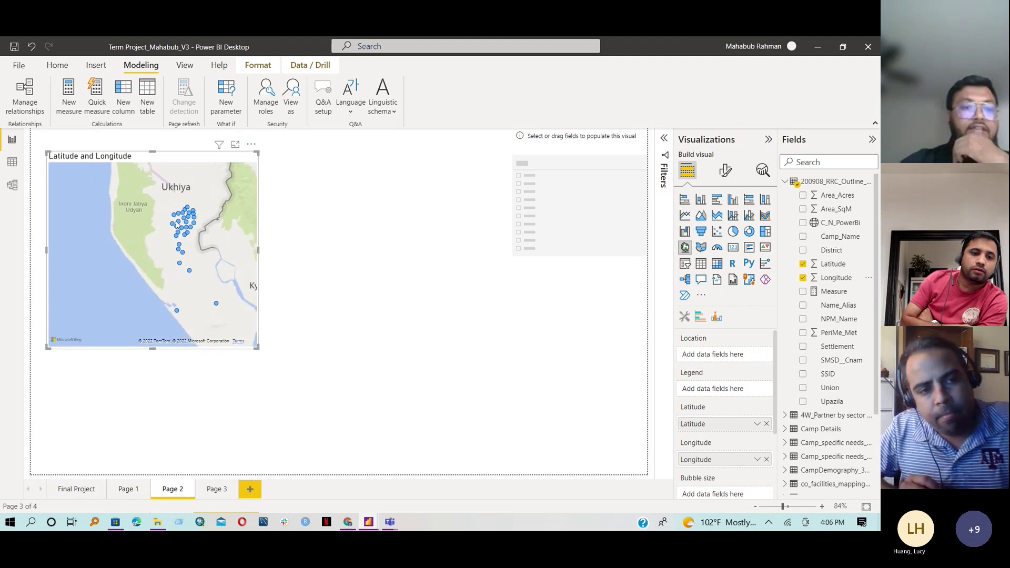
scroll(184, 225, down, 1)
drag(184, 225, 116, 224)
scroll(116, 224, down, 3)
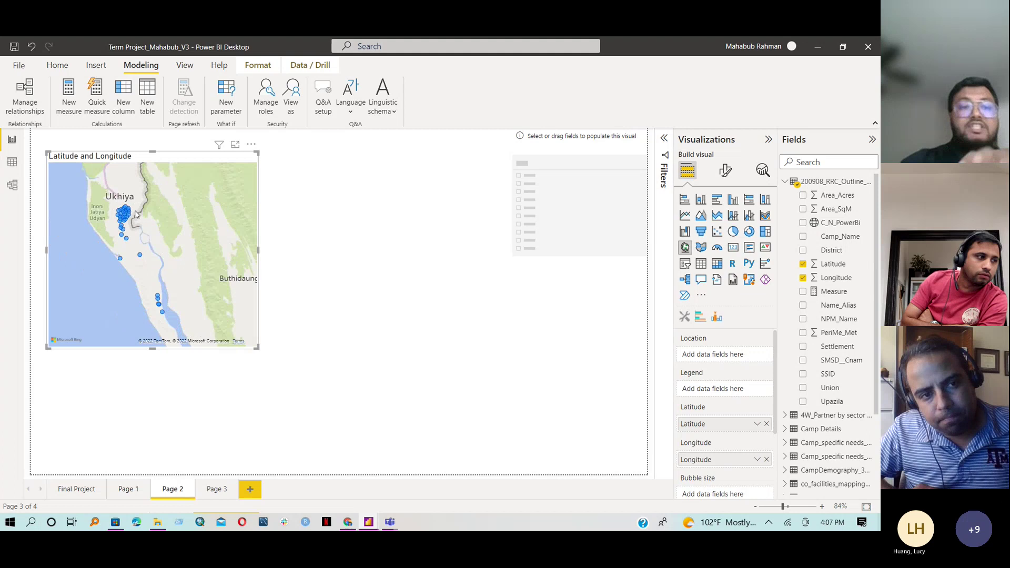
scroll(139, 217, up, 3)
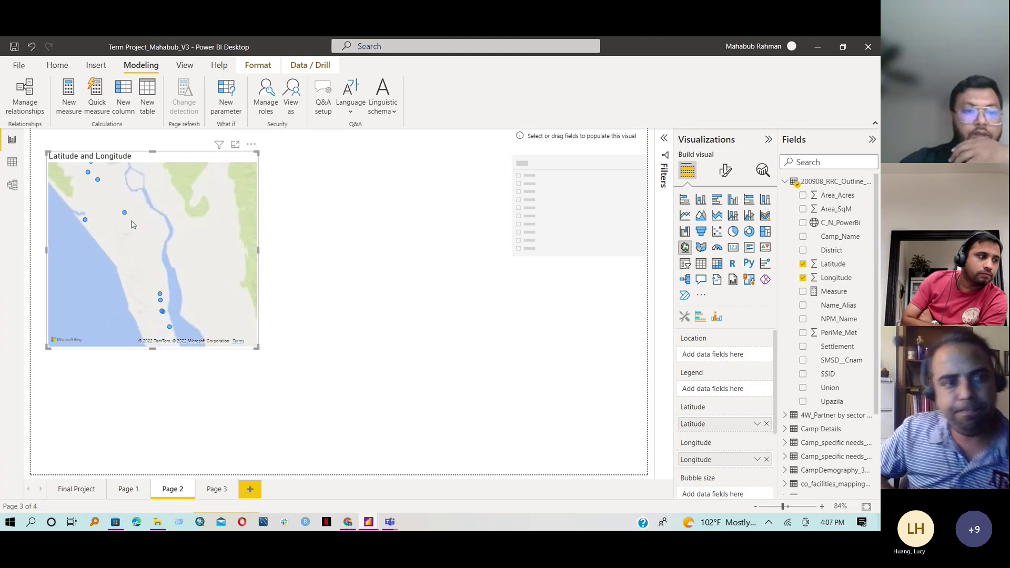
drag(176, 324, 143, 267)
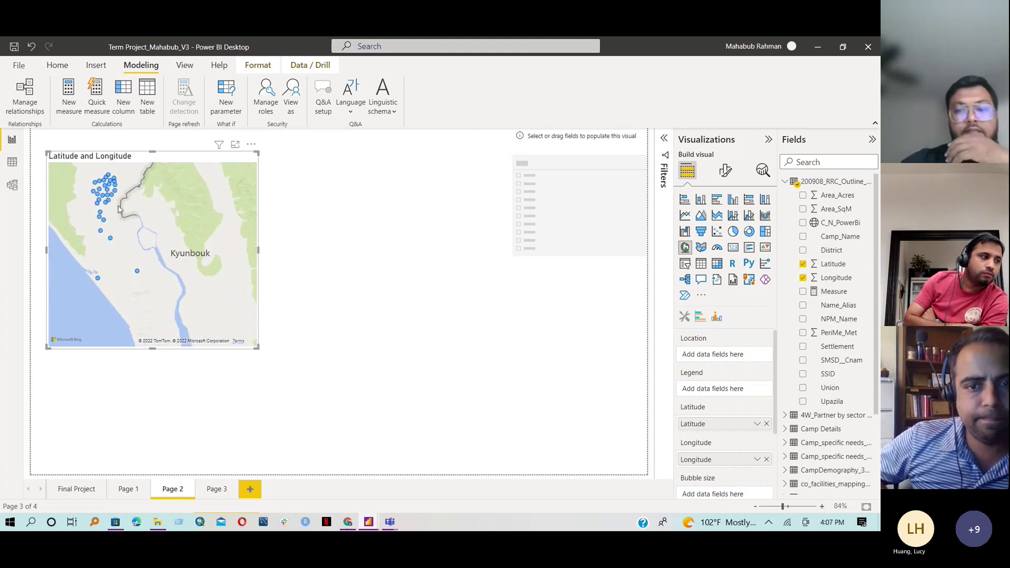
Examine the dense cluster of points near Kingsville and the coast on the Page 3 Latitude and Longitude map
click(214, 492)
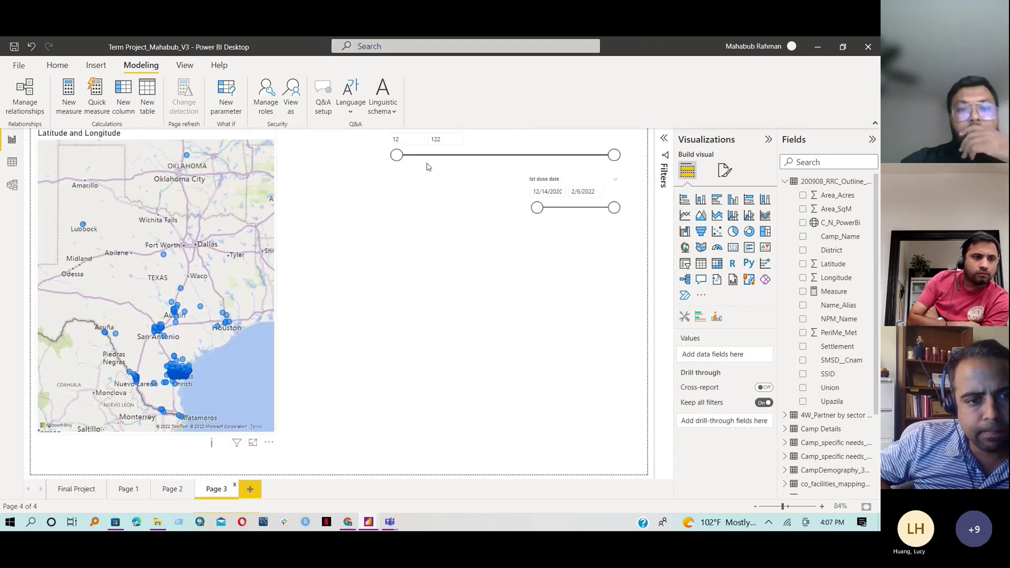
scroll(180, 380, up, 2)
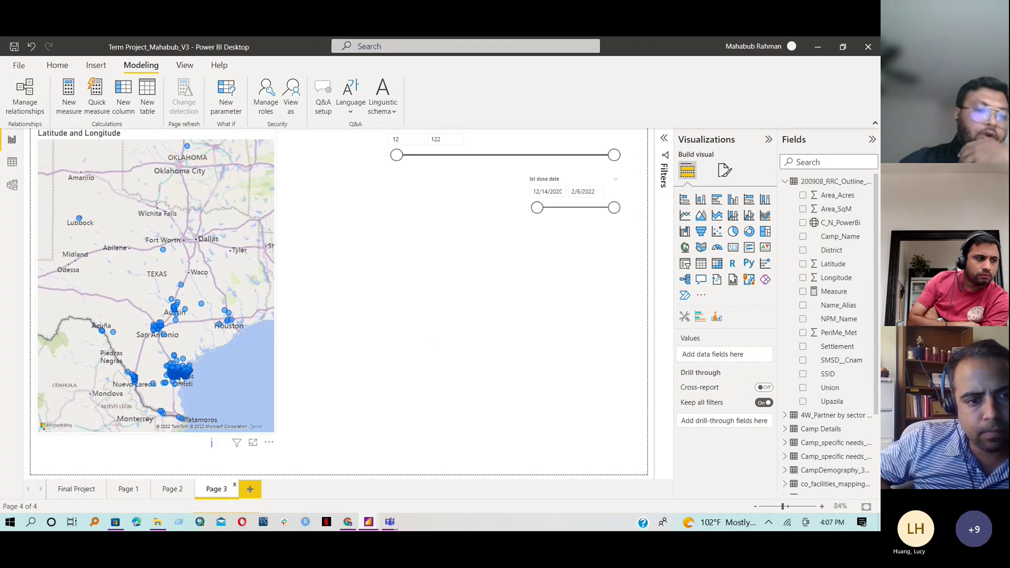
scroll(182, 382, up, 2)
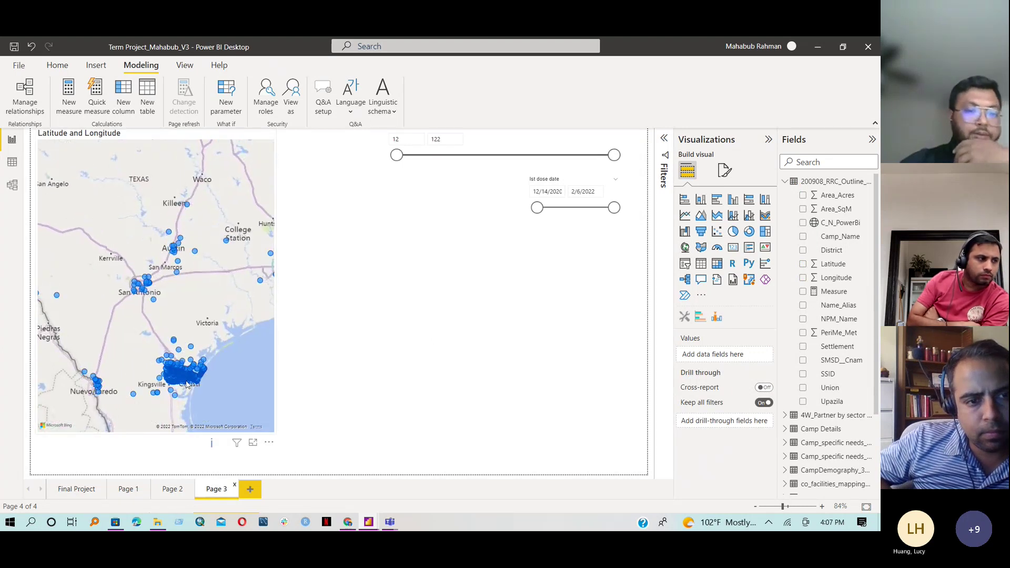
scroll(181, 382, up, 2)
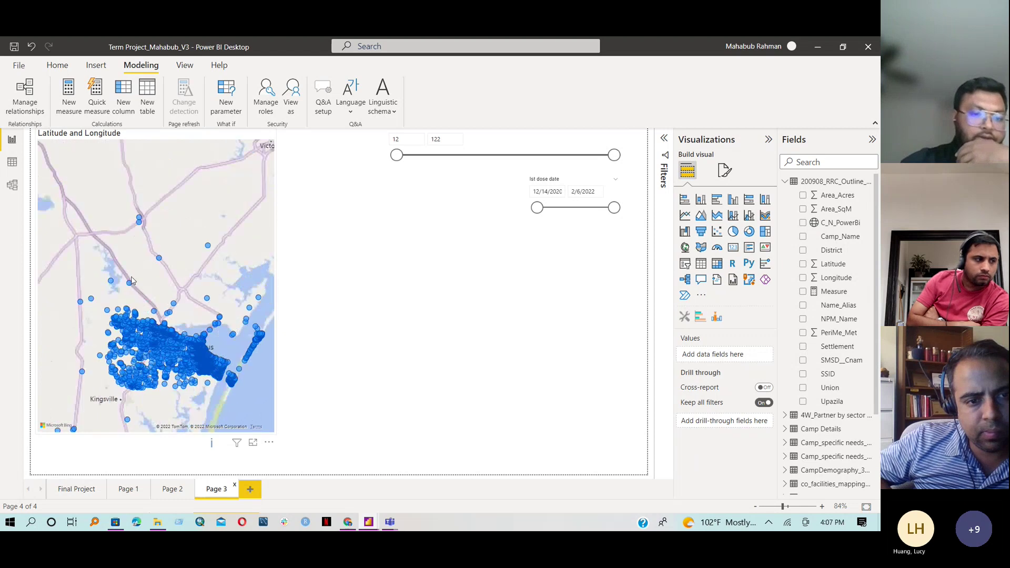
drag(148, 342, 136, 277)
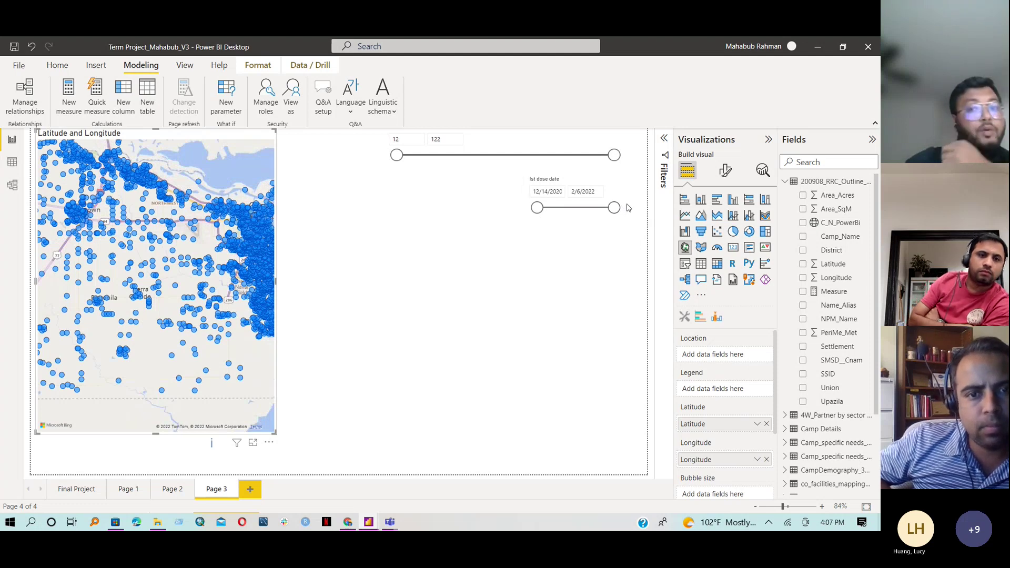
Filter the Page 3 map by Ist dose date to 5/3/2021–10/4/2021, 5/3/2021–8/3/2021 and 12/14/2020–4/10/2021, and restore 12/14/2020–2/6/2022
drag(615, 208, 591, 207)
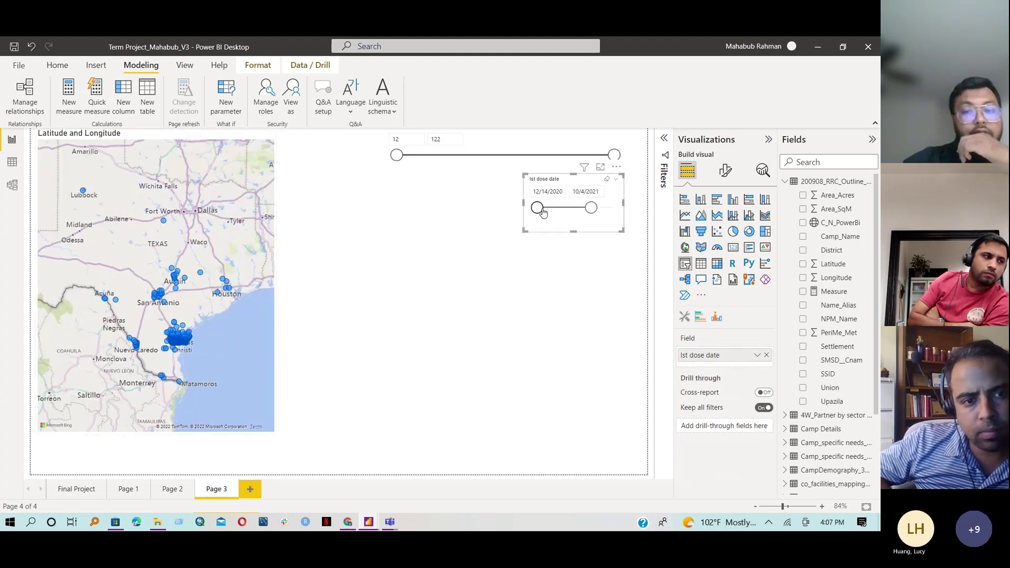
drag(543, 213, 565, 211)
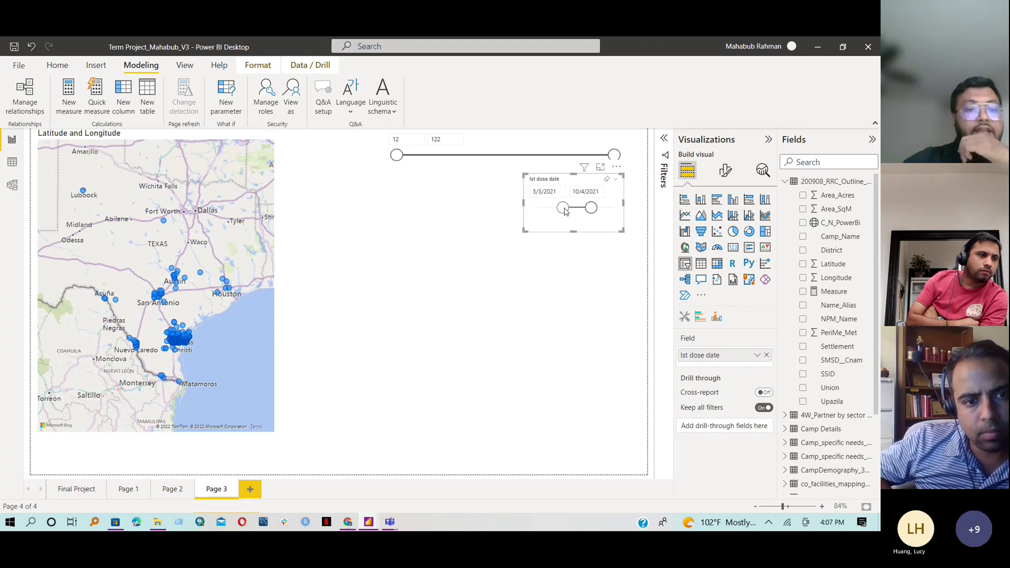
drag(592, 207, 579, 208)
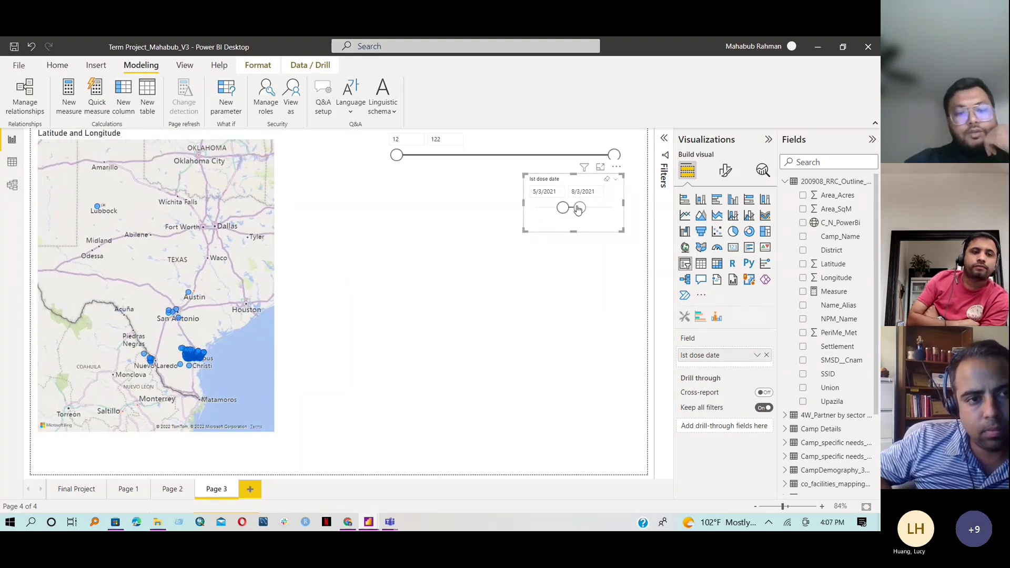
mouse_move(563, 207)
mouse_down()
mouse_move(536, 212)
mouse_move(559, 211)
mouse_up()
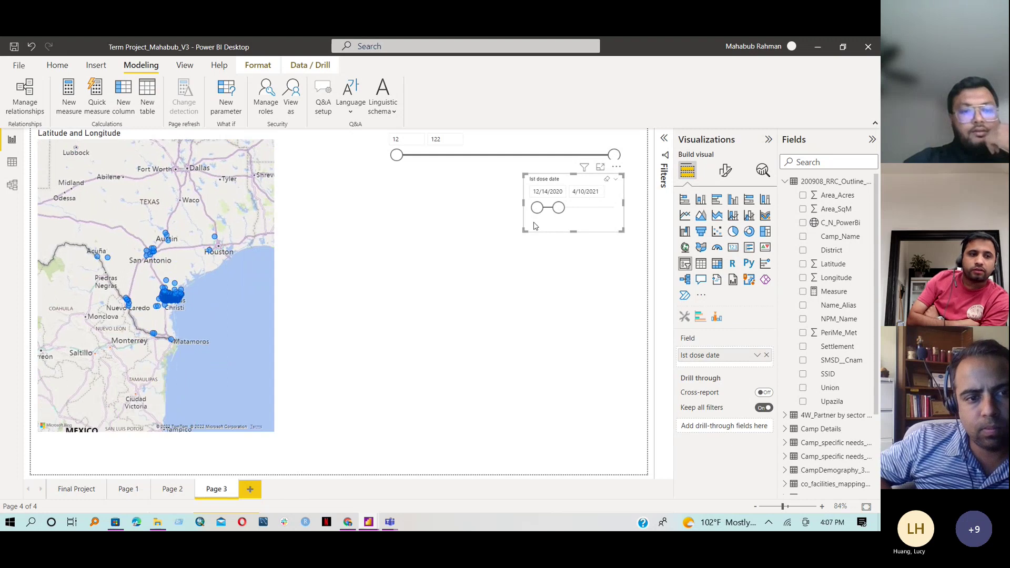
drag(559, 208, 614, 208)
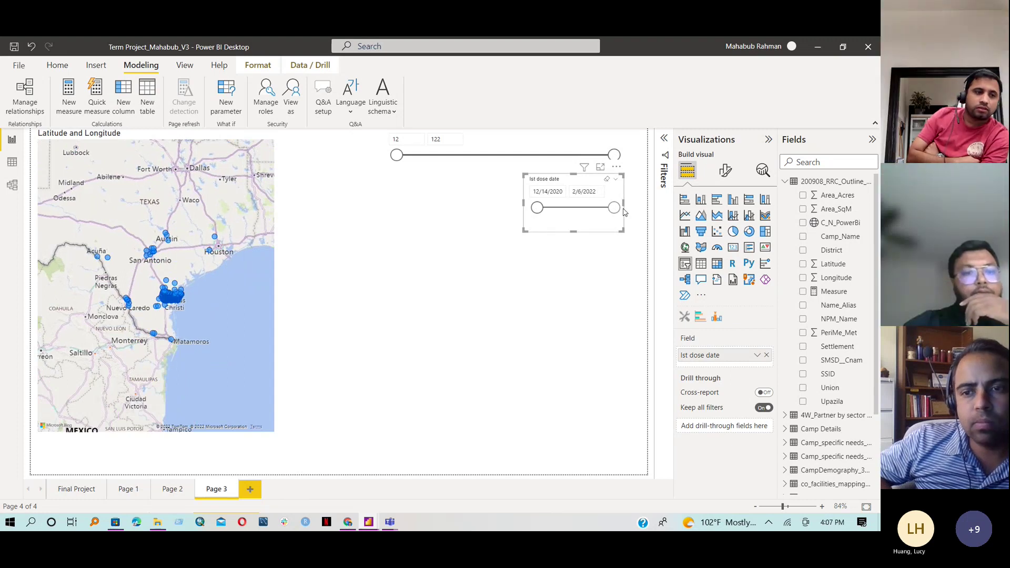
drag(180, 298, 183, 375)
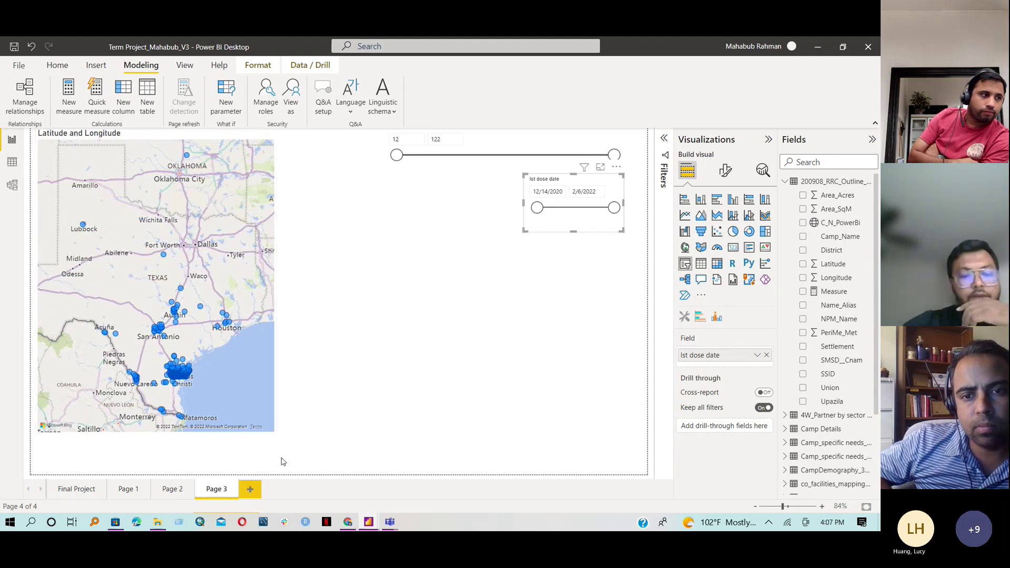
Change the Ist dose date slicer to a clustered bar chart and switch to the Opportunity Analysis Sample report in the browser
click(718, 201)
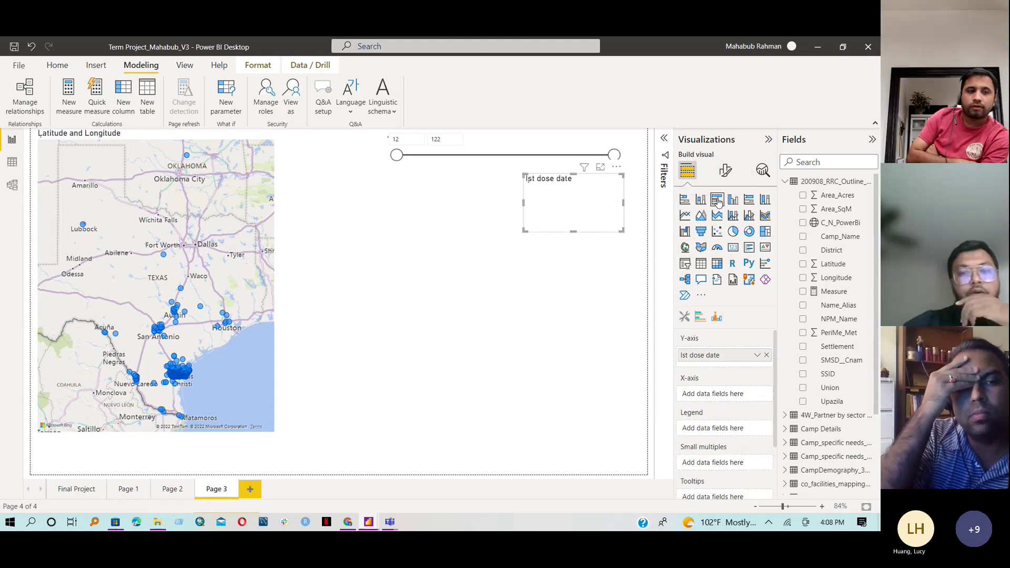
click(821, 48)
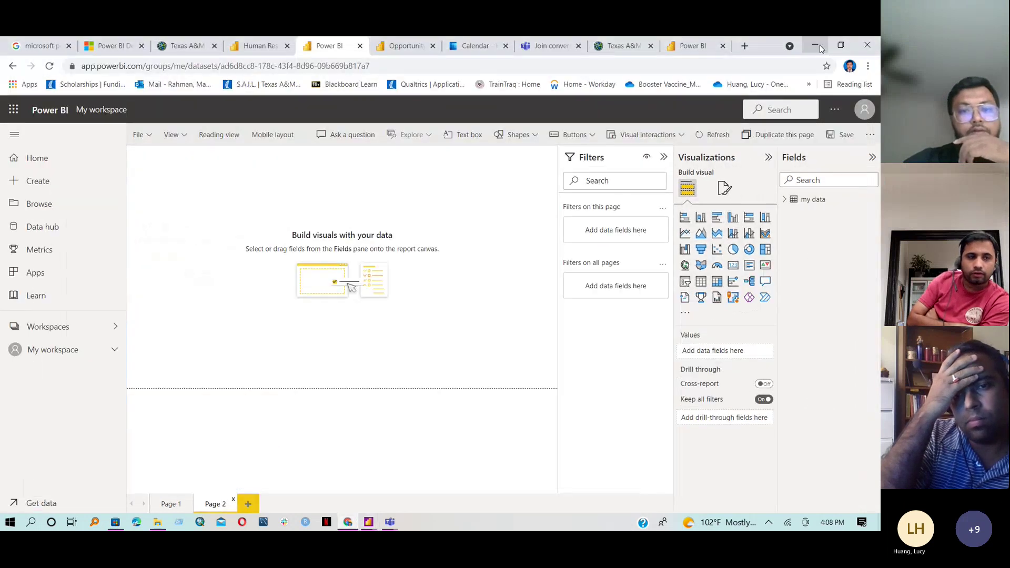
click(409, 47)
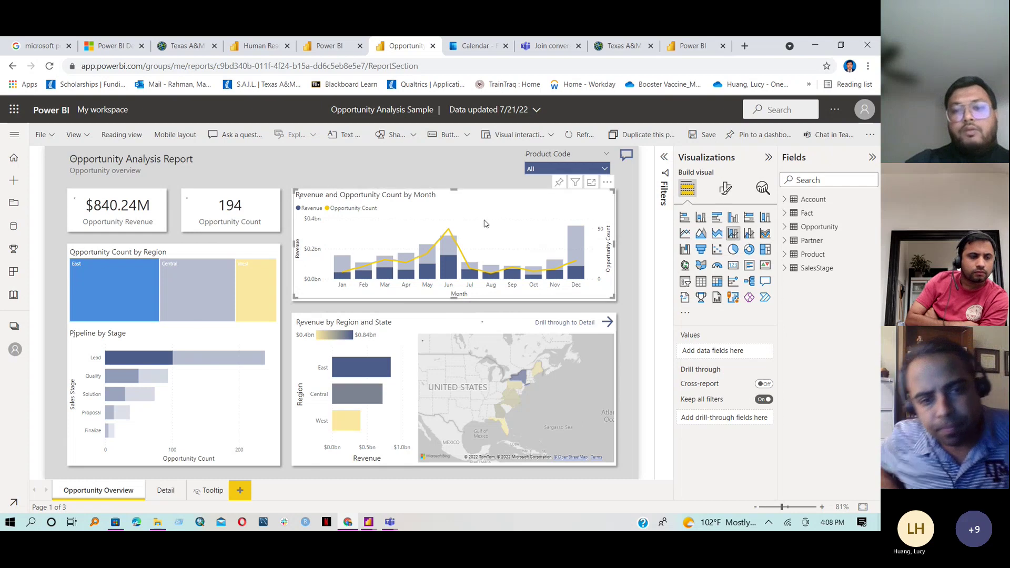
Clear the cross-filter and change the Revenue and Opportunity Count by Month chart to a line chart and finally a clustered bar chart
click(516, 234)
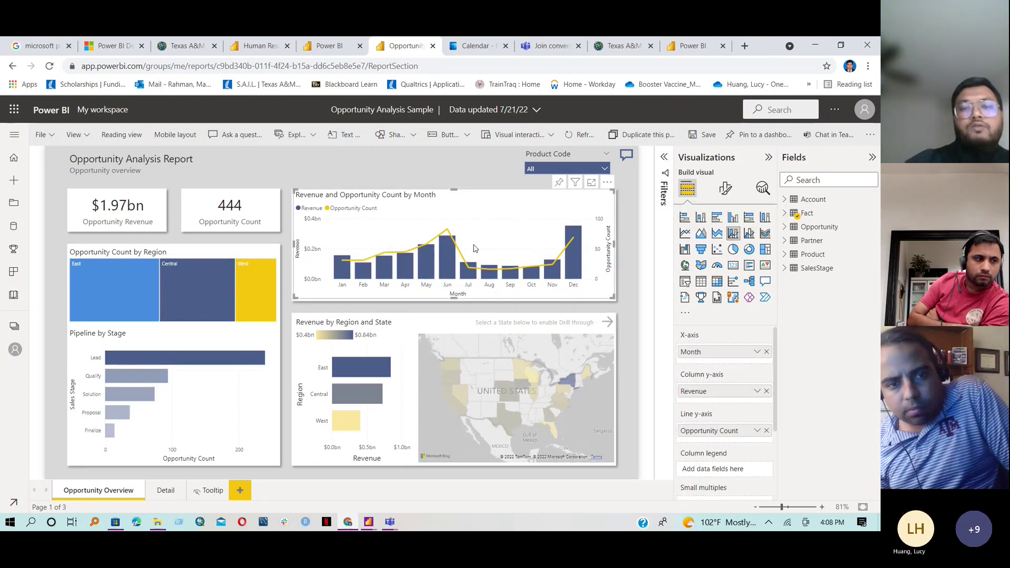
click(686, 234)
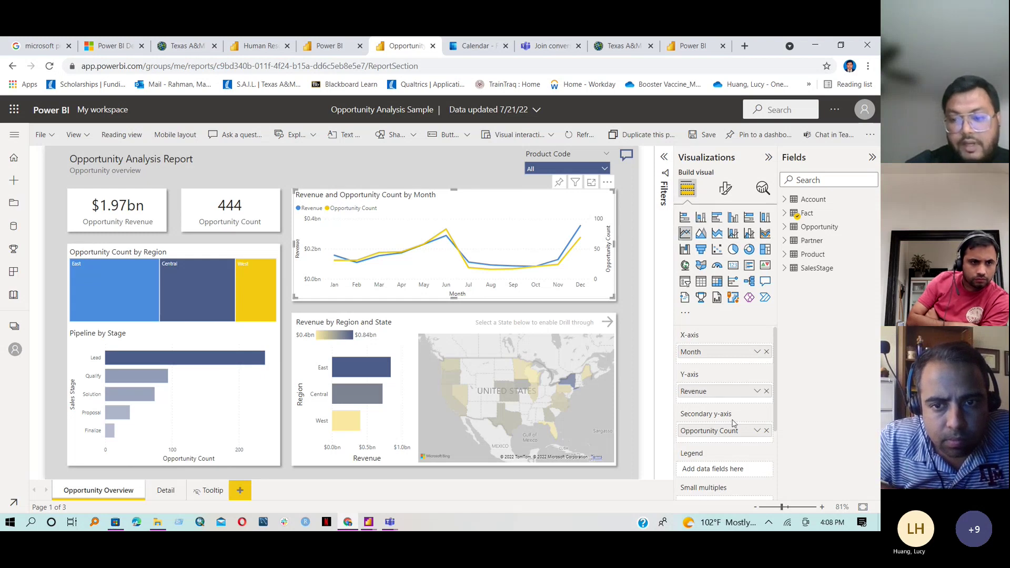
scroll(774, 390, down, 2)
scroll(775, 391, up, 2)
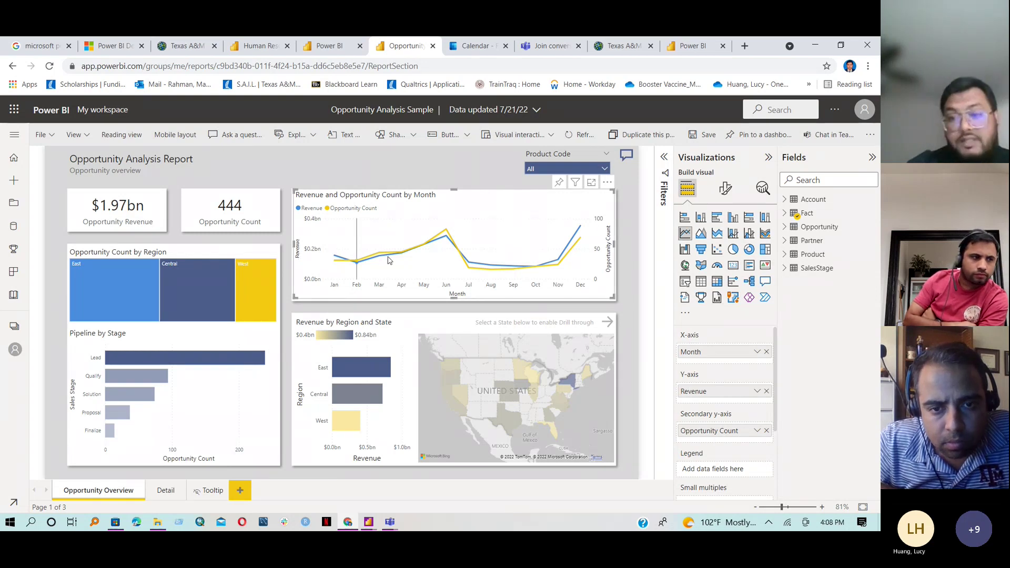
click(717, 218)
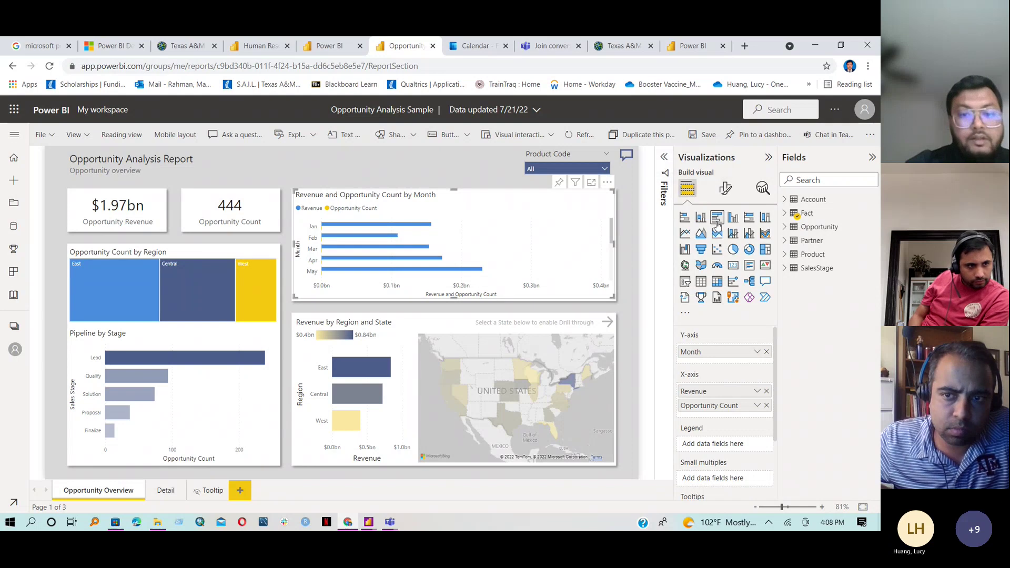
Change the monthly revenue chart to a line chart with Opportunity Count on the secondary y-axis, a stacked area chart, and finally a line and clustered column chart
click(686, 233)
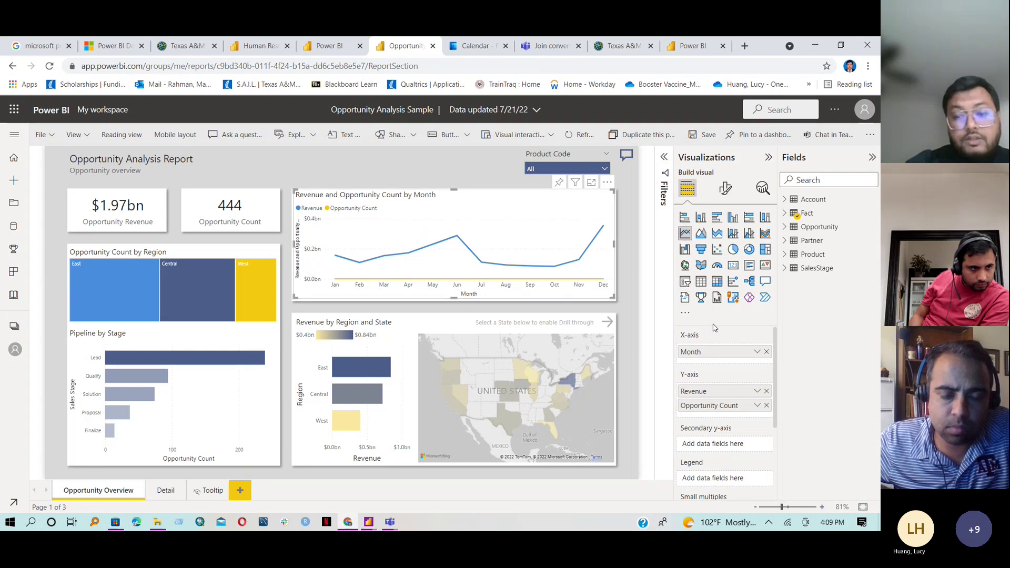
drag(709, 411, 720, 450)
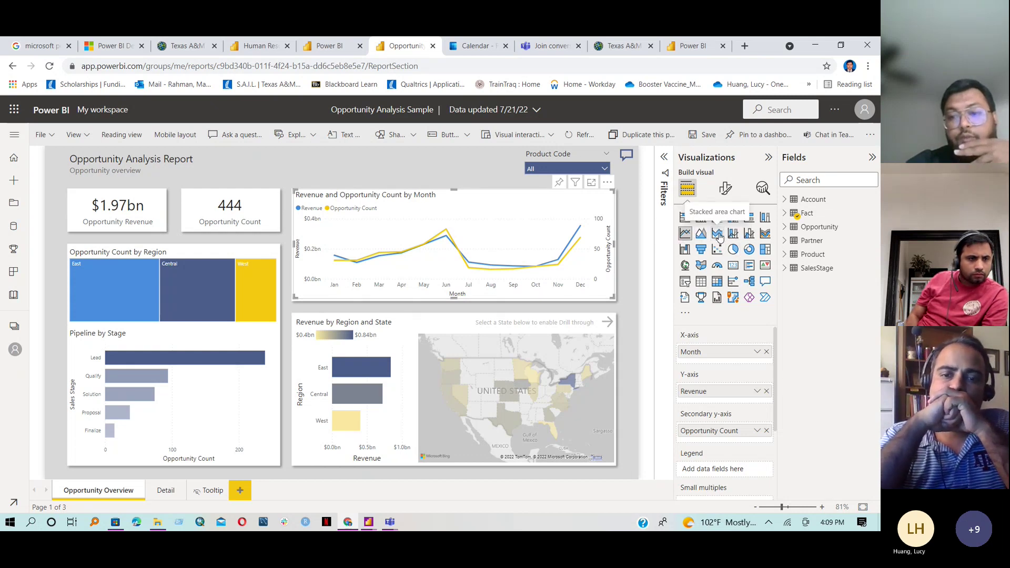
click(719, 236)
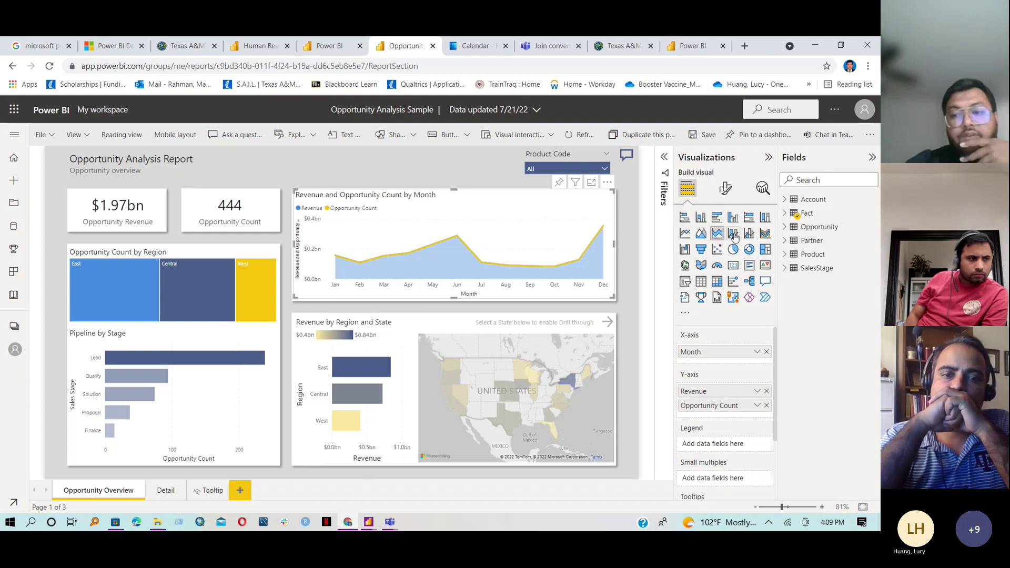
click(734, 235)
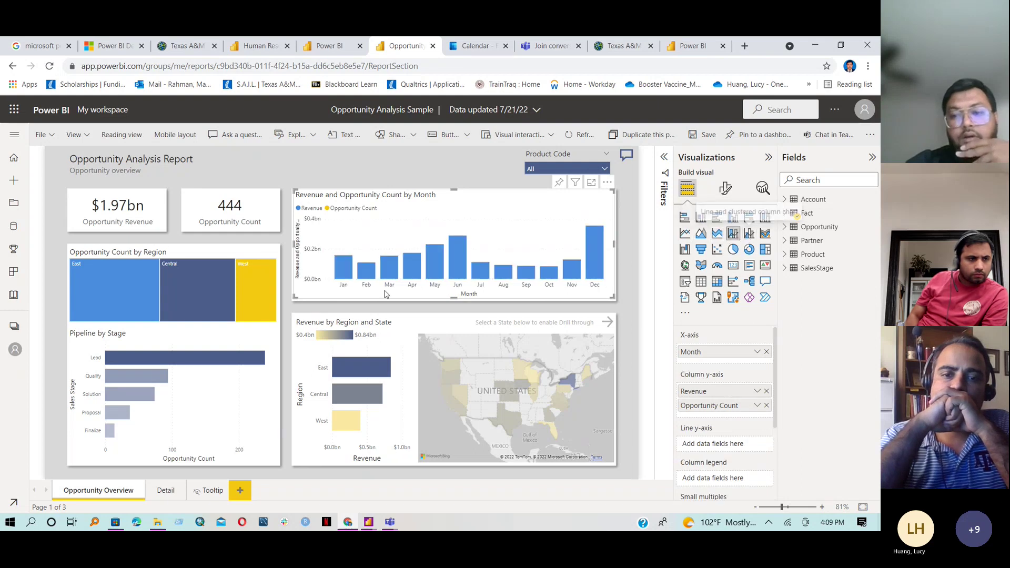
Cross-filter the report by individual sales stages in Pipeline by Stage, including Solution, and finally by the Central region in Opportunity Count by Region
click(197, 398)
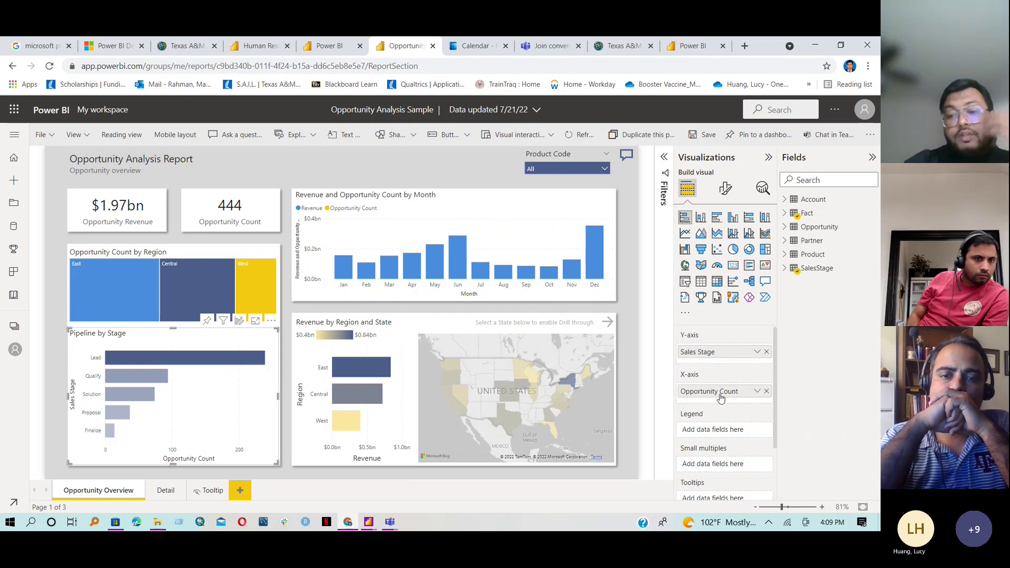
click(126, 379)
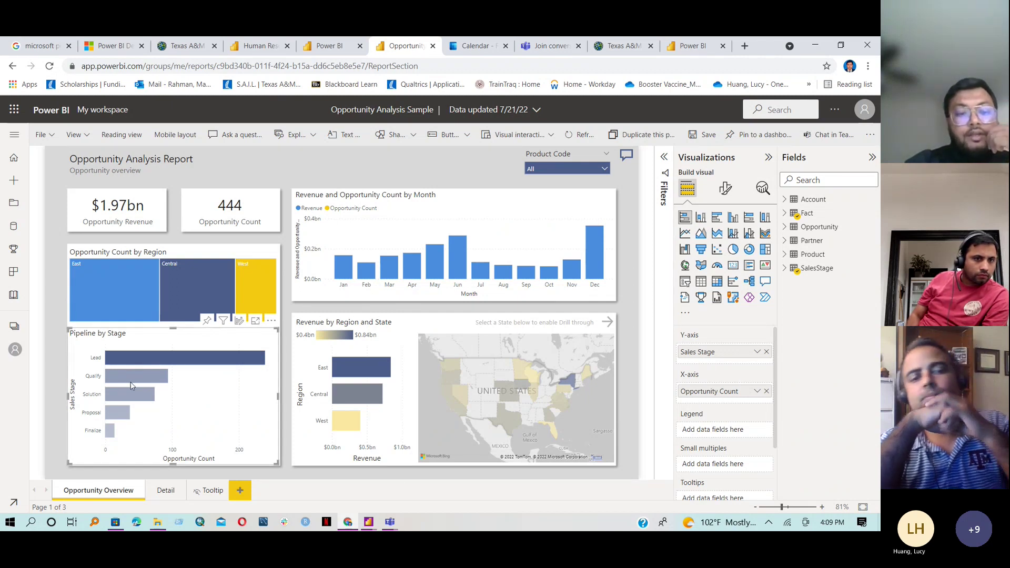
click(131, 393)
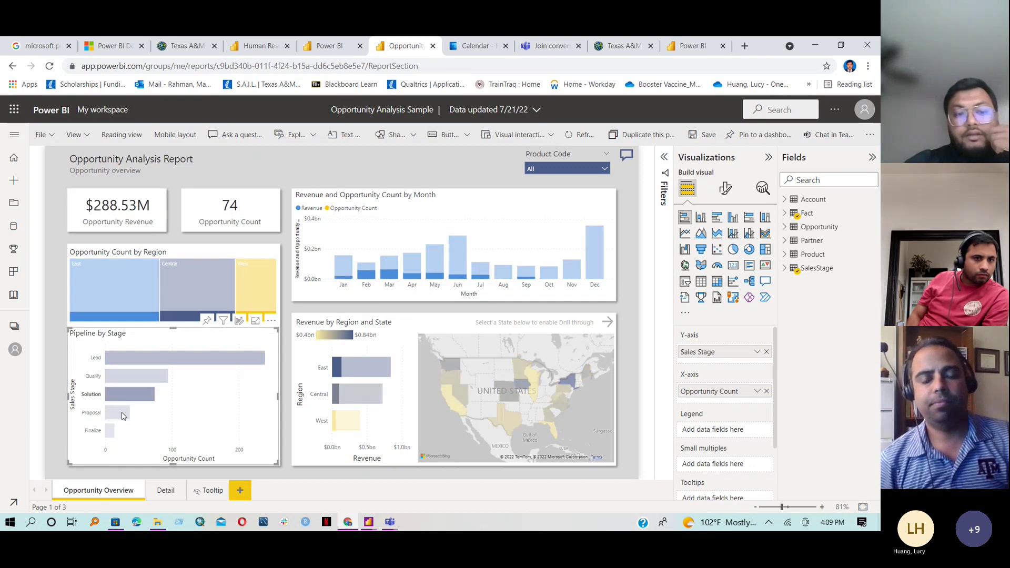
click(122, 416)
click(110, 430)
click(206, 289)
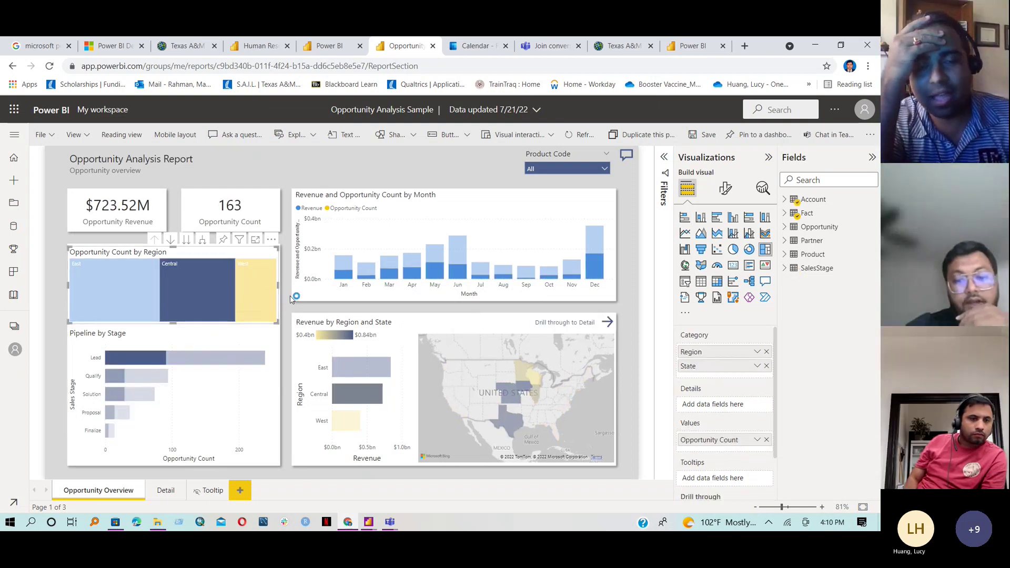
click(369, 522)
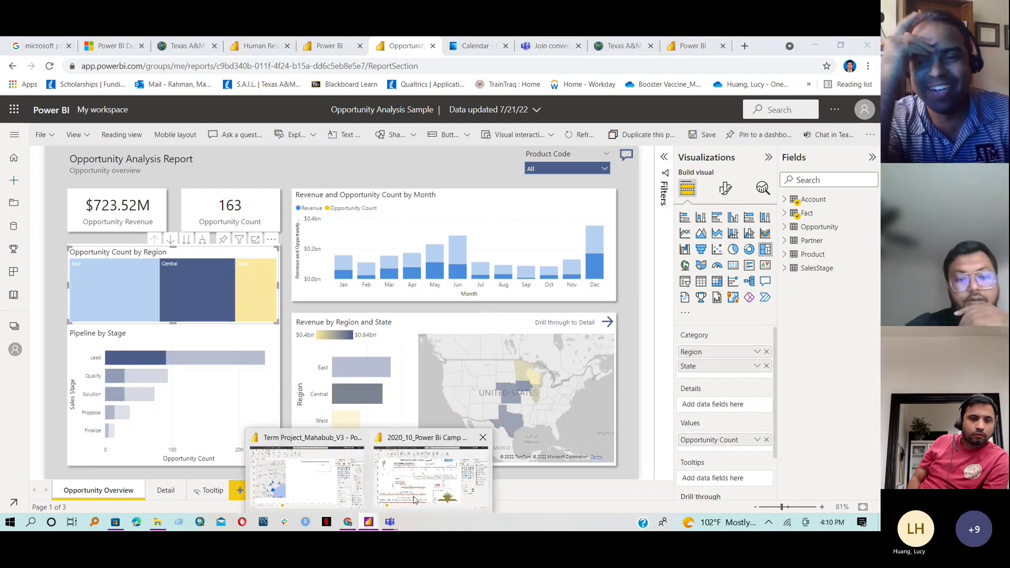
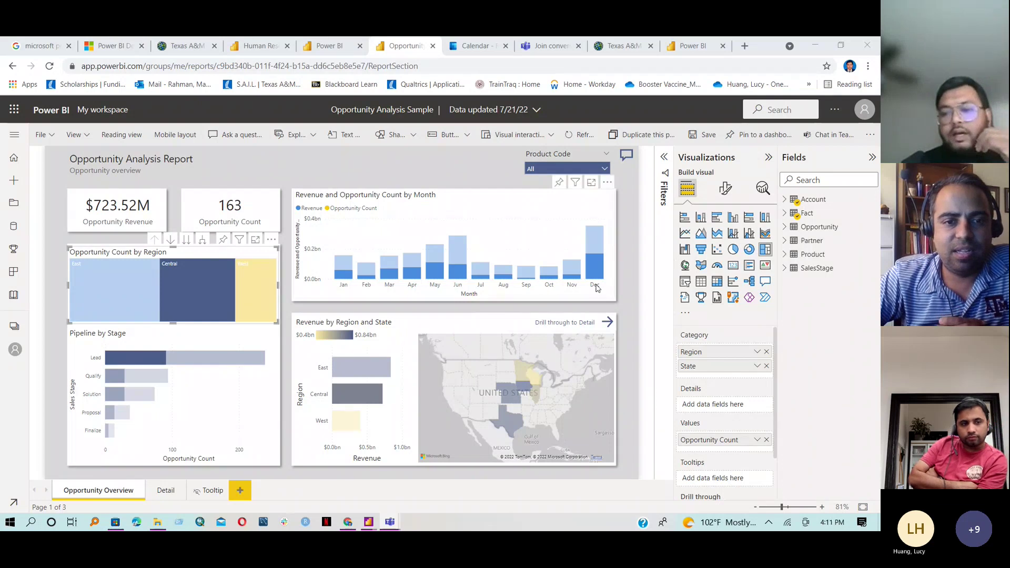
Try the stacked column, area, stacked area and line chart types on the Opportunity Count by Region visual
click(701, 218)
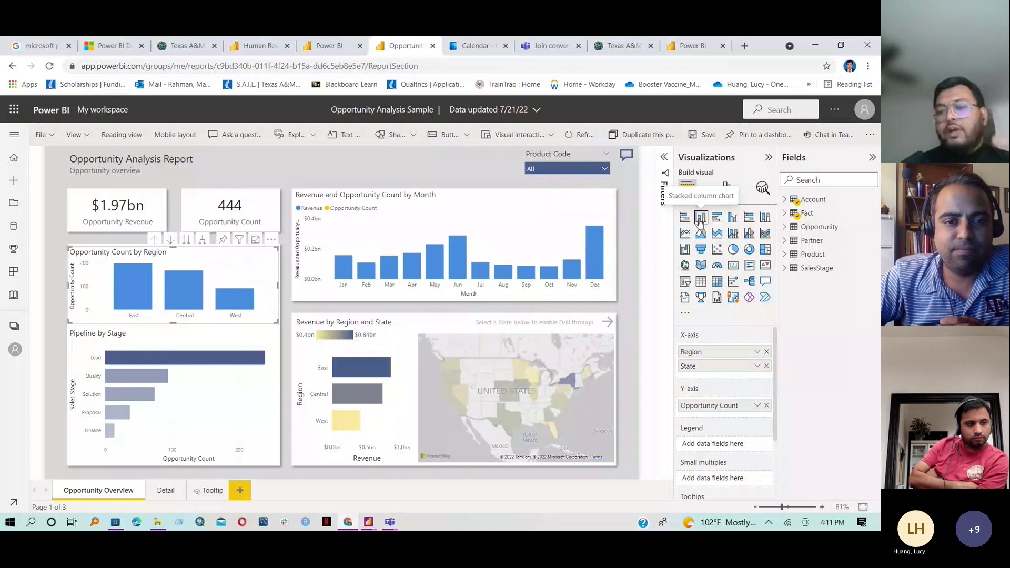
click(701, 234)
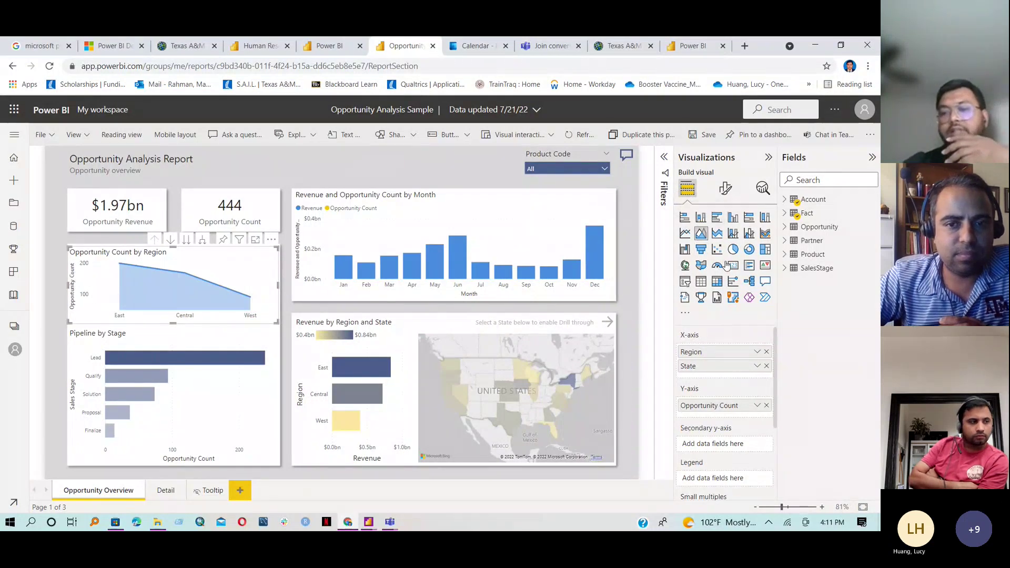
click(718, 235)
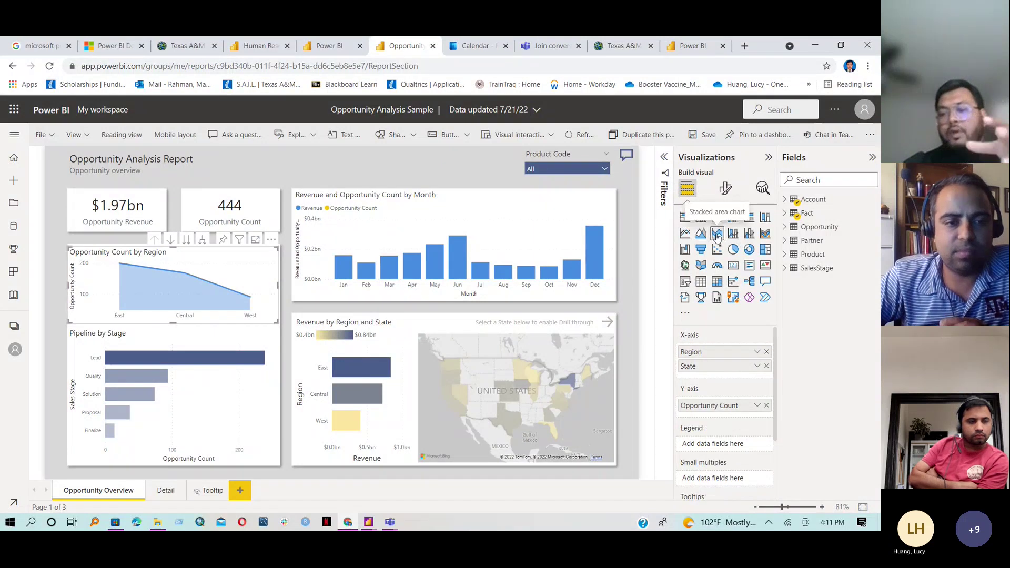
click(685, 234)
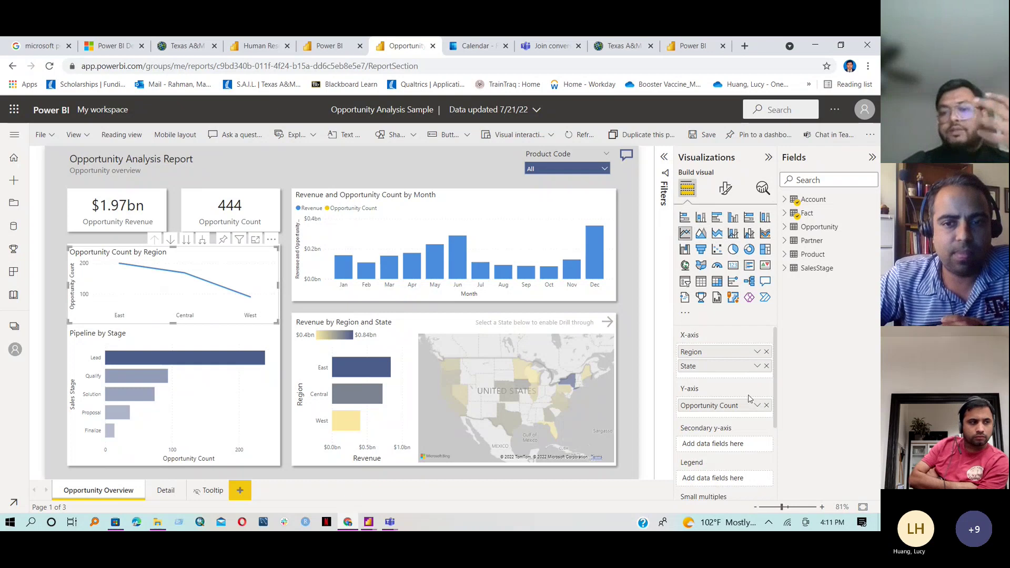
Change the Opportunity Count by Region visual to a line and clustered column chart and move Opportunity Count to the line y-axis
click(733, 233)
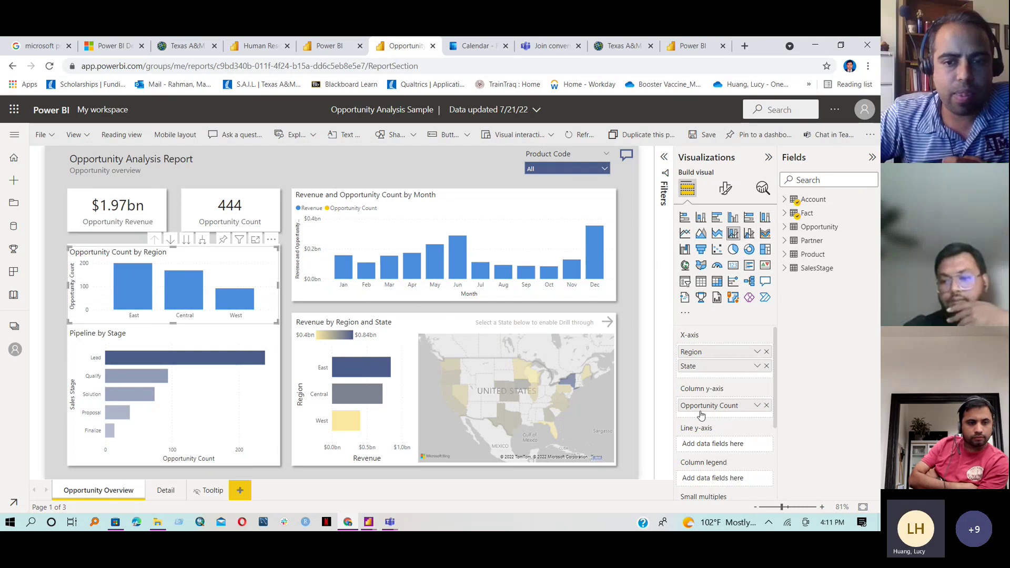
drag(701, 406, 703, 447)
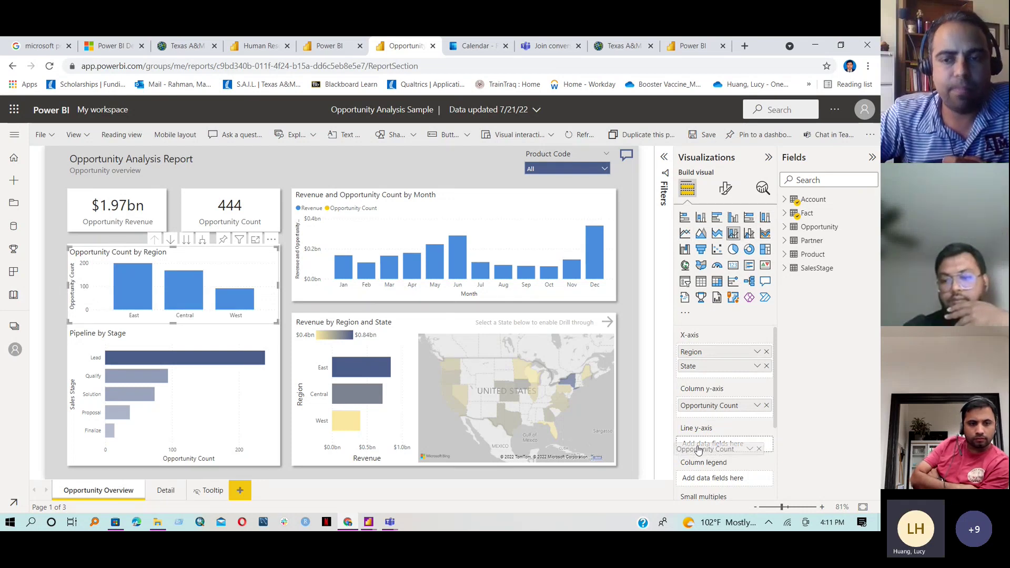
mouse_move(705, 362)
mouse_down()
mouse_move(706, 409)
mouse_move(705, 363)
mouse_up()
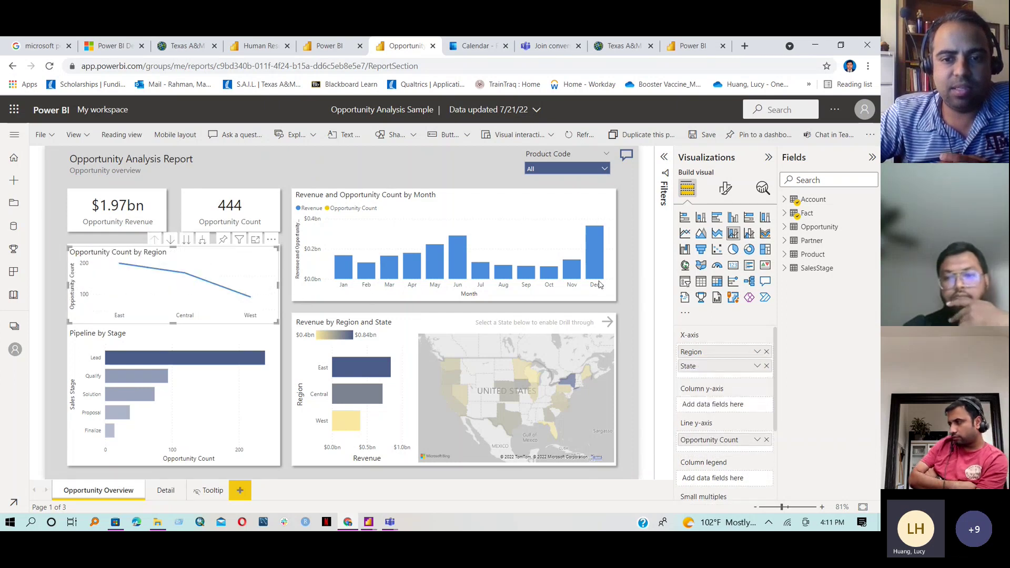
Move Opportunity Count to the line y-axis in the Revenue and Opportunity Count by Month chart, and deselect the visual
click(524, 228)
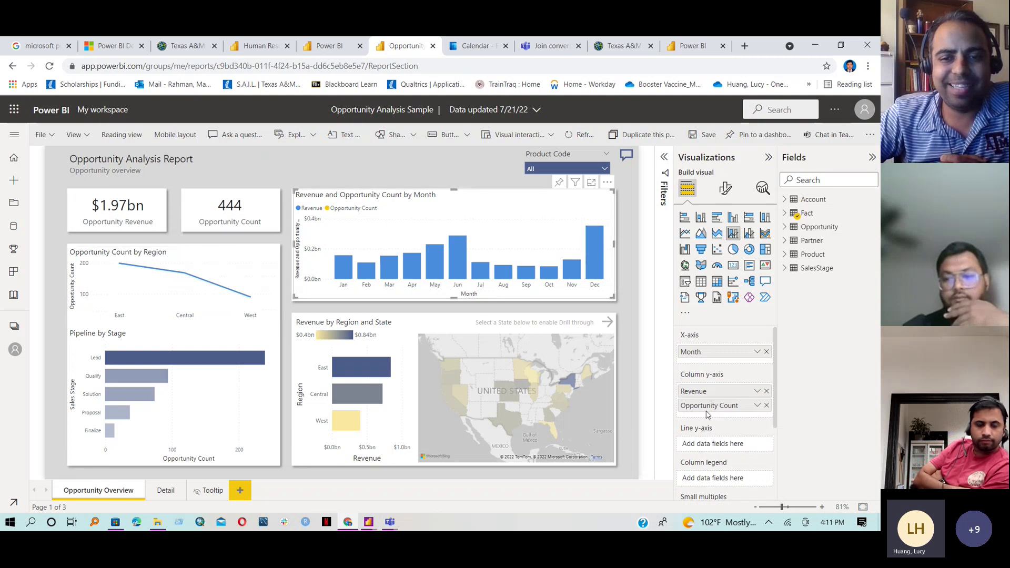
drag(704, 408, 704, 446)
drag(703, 446, 703, 445)
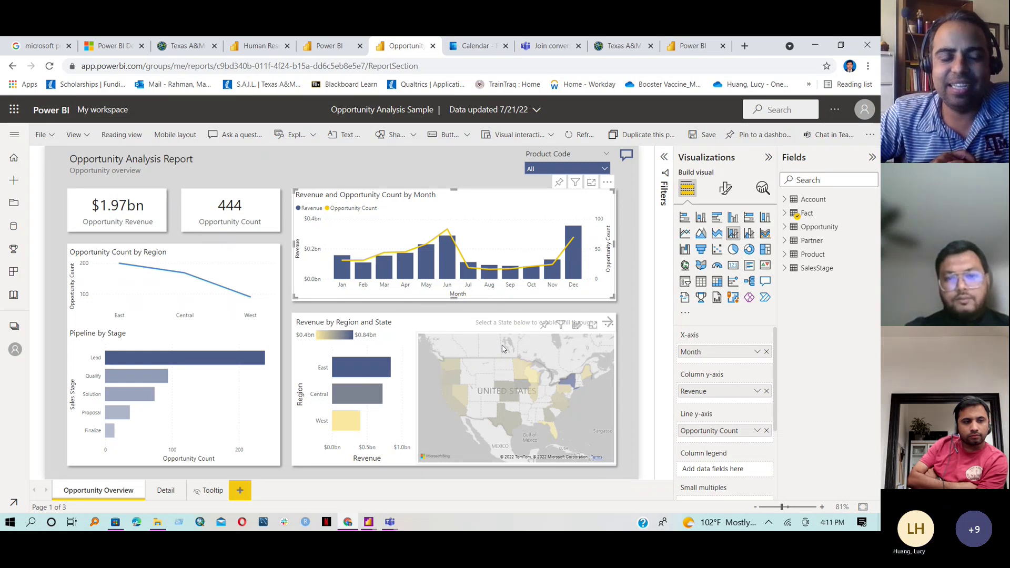
click(480, 165)
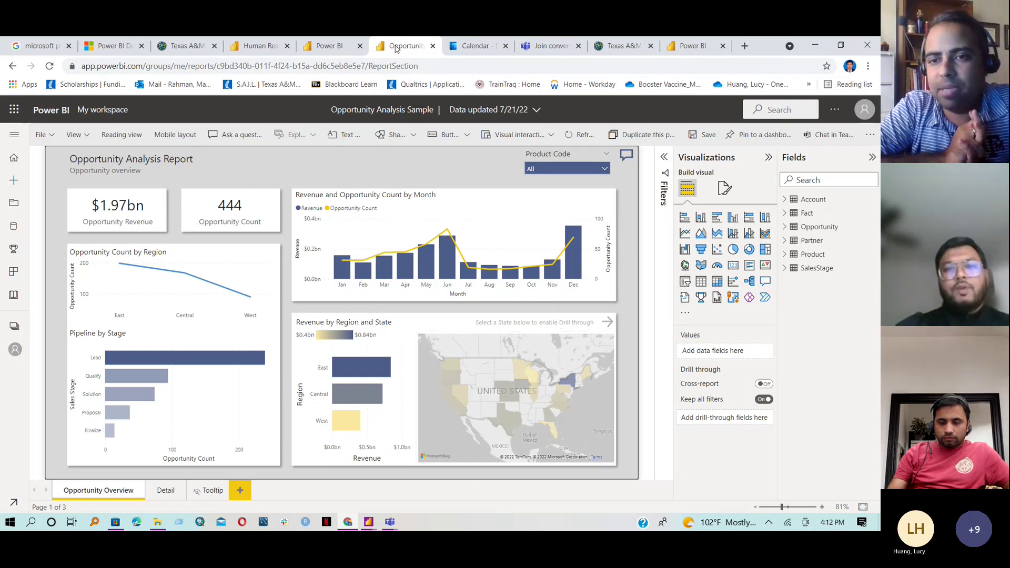
Switch to the term project report in Power BI Desktop and select the 200908_RRC_Outline_Camp_AL1 table in the model view
click(823, 49)
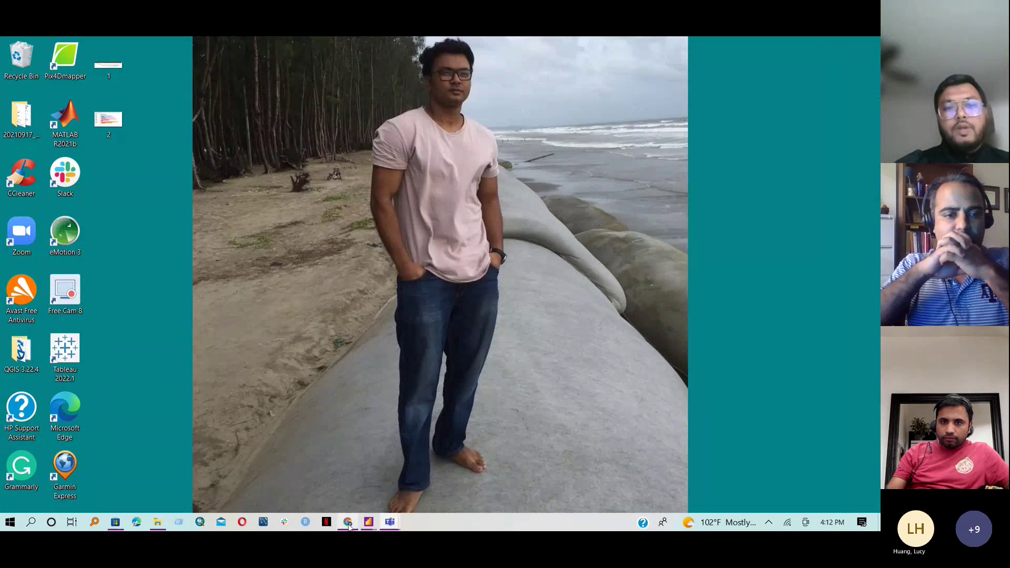
mouse_move(364, 523)
click(316, 489)
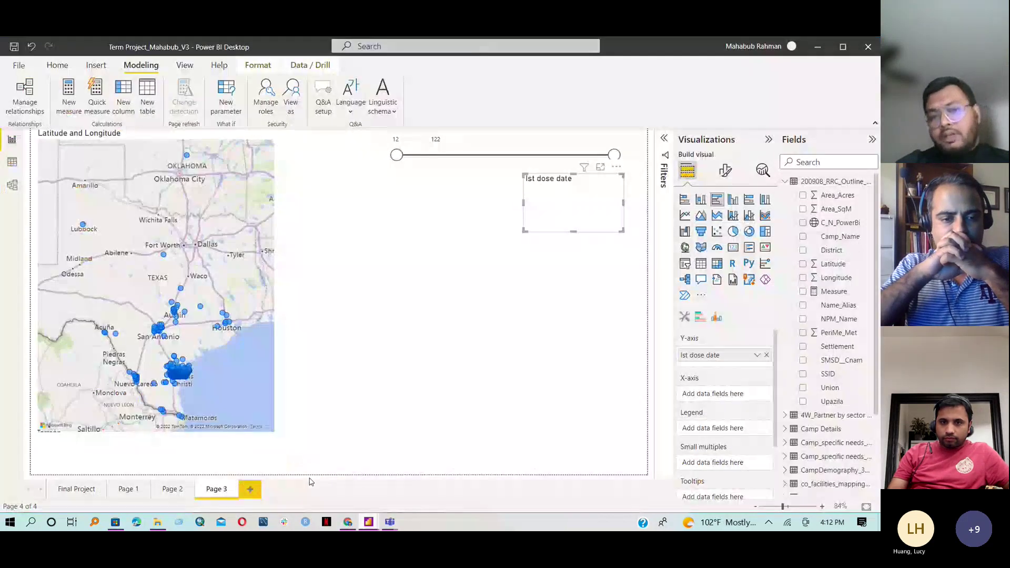
click(12, 186)
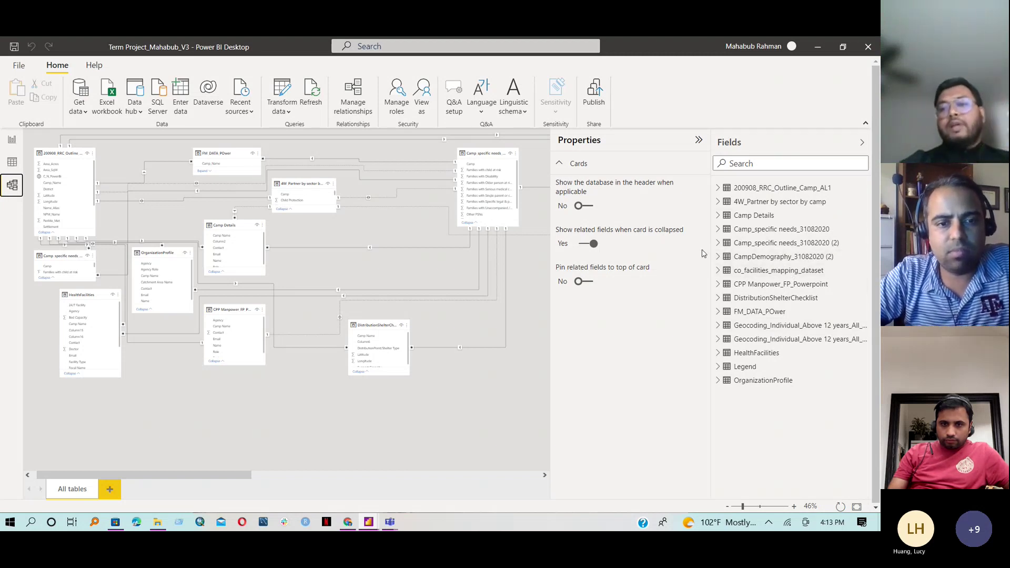
click(762, 189)
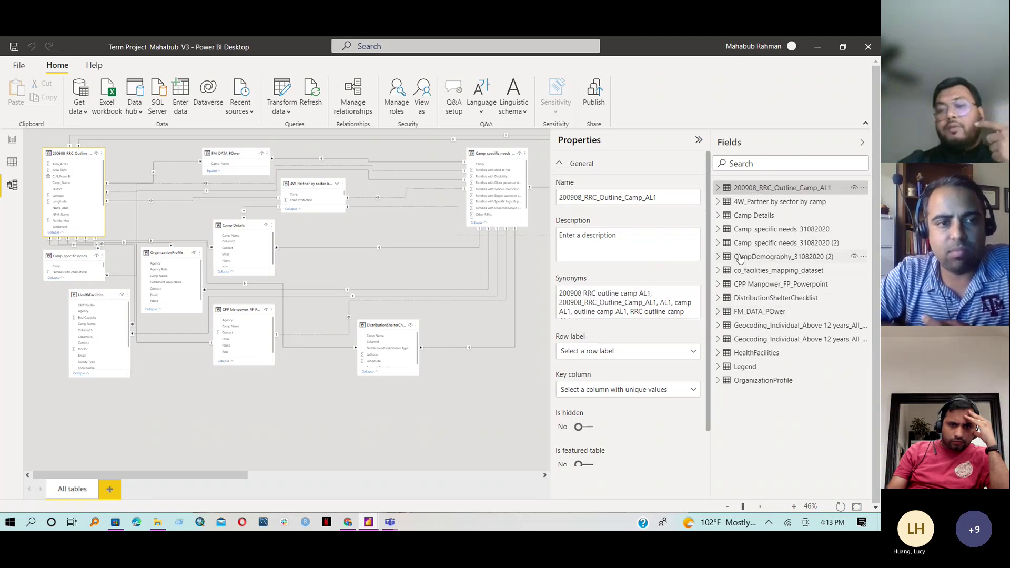
Return to the report view and open the Final Project dashboard page
click(13, 143)
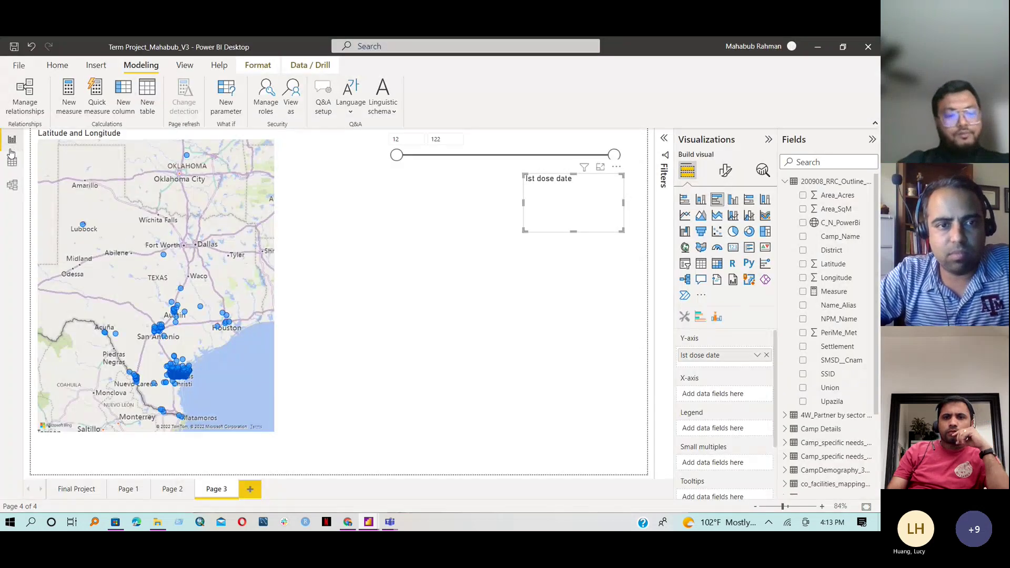
click(79, 490)
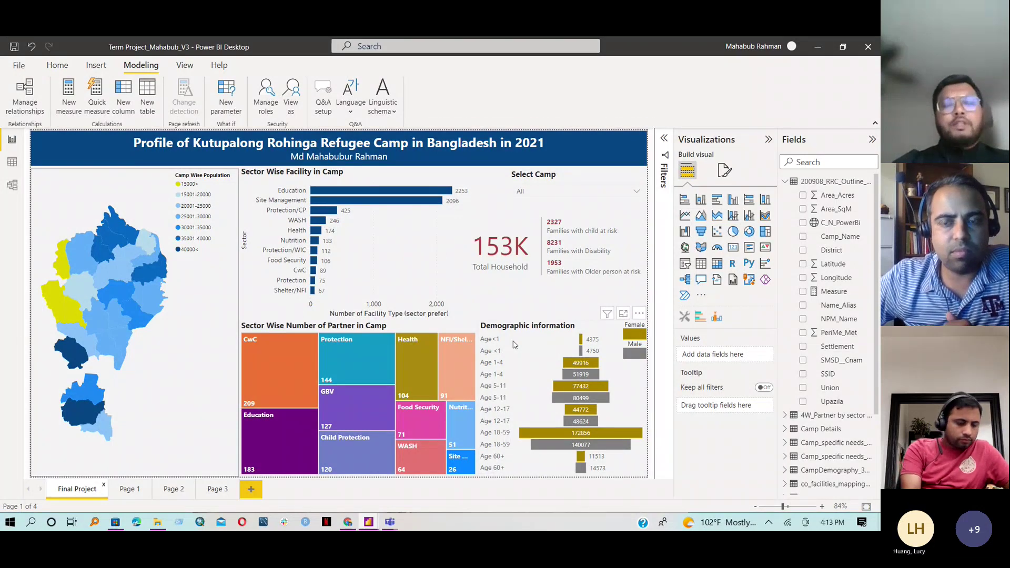
mouse_move(418, 397)
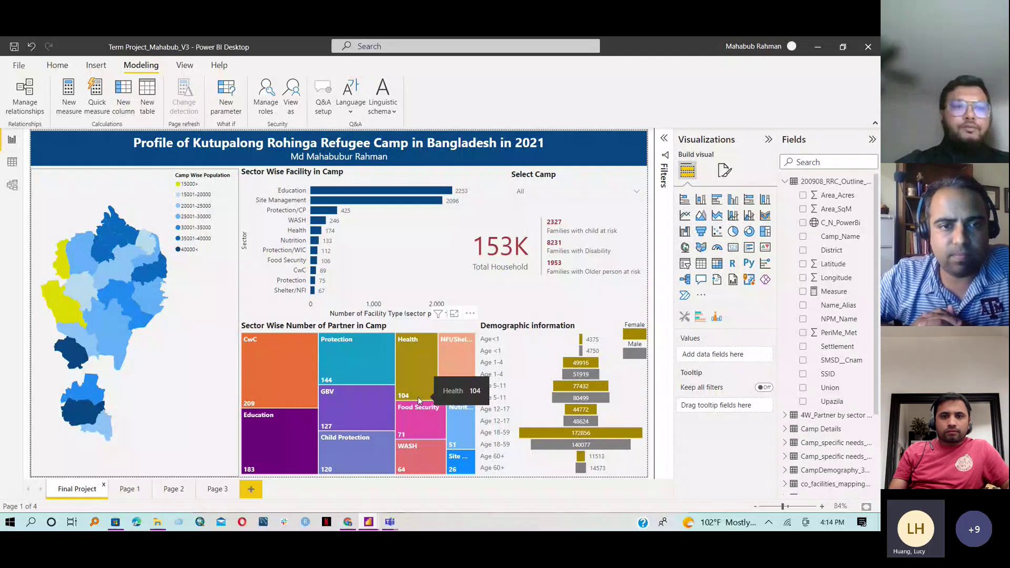
Start a new table relationship and choose the C_N_PowerBi column of 200908_RRC_Outline_Camp_AL1 as its first side
click(25, 97)
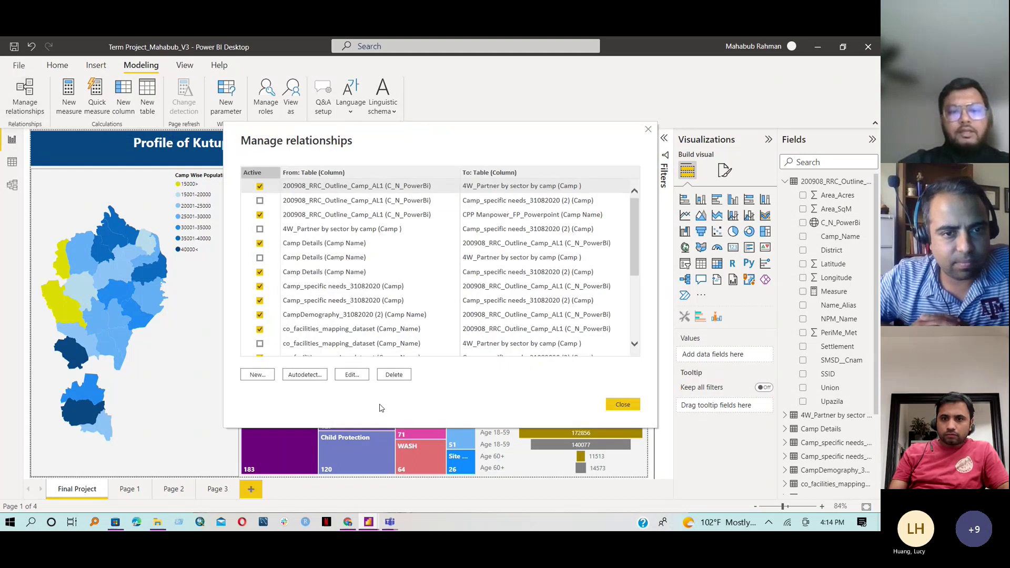
click(262, 376)
click(430, 175)
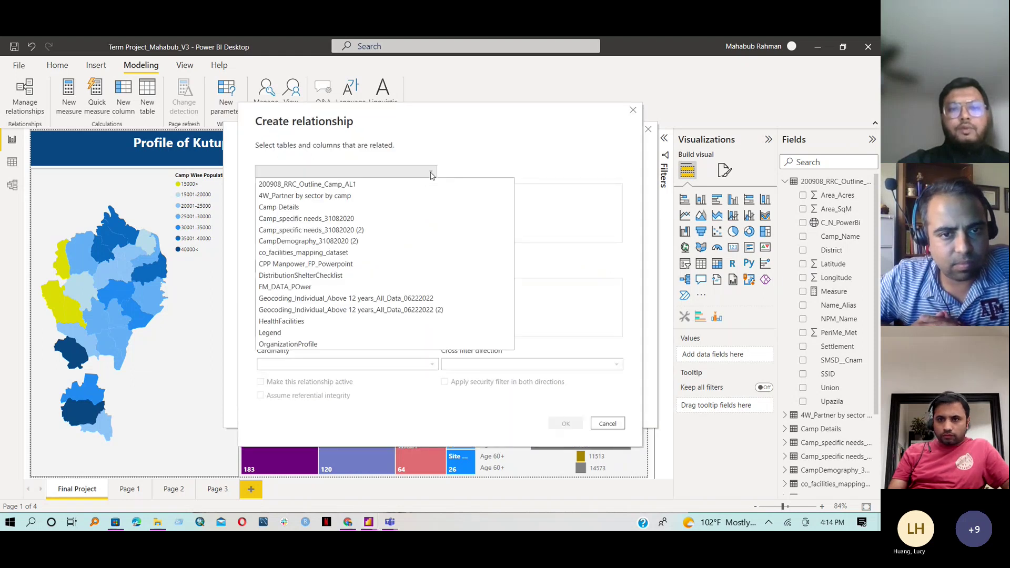
click(325, 185)
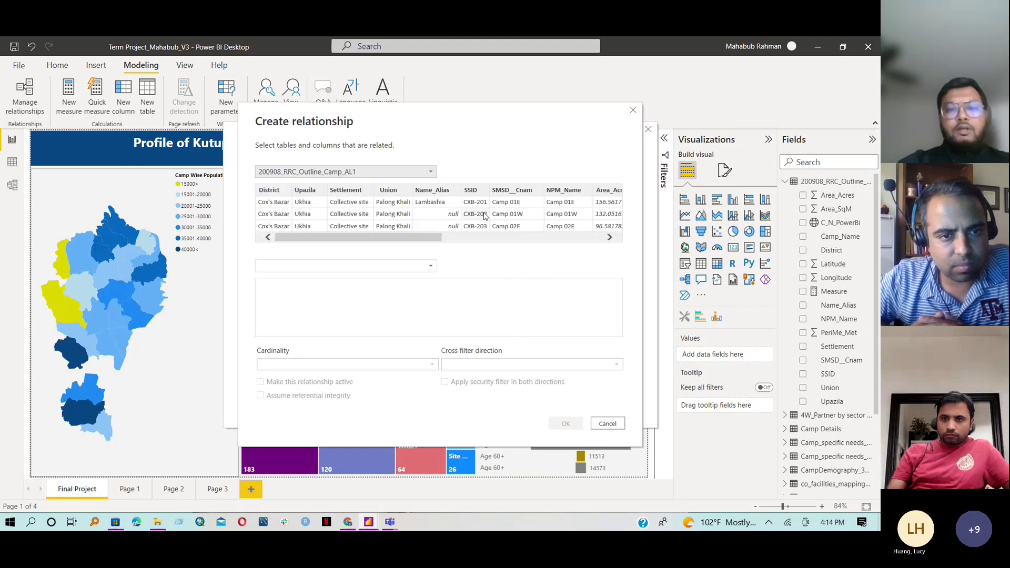
scroll(458, 226, right, 5)
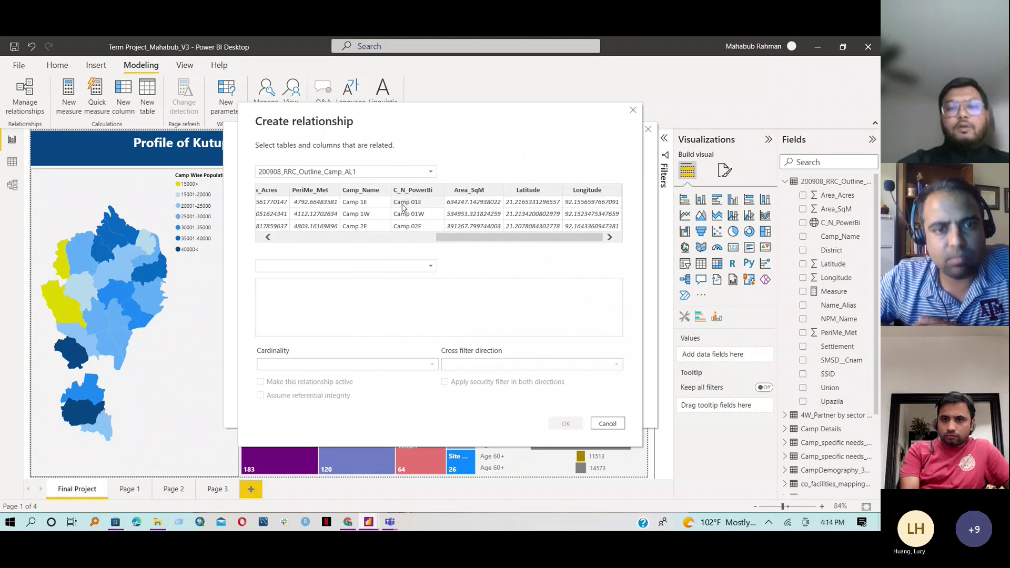
click(396, 220)
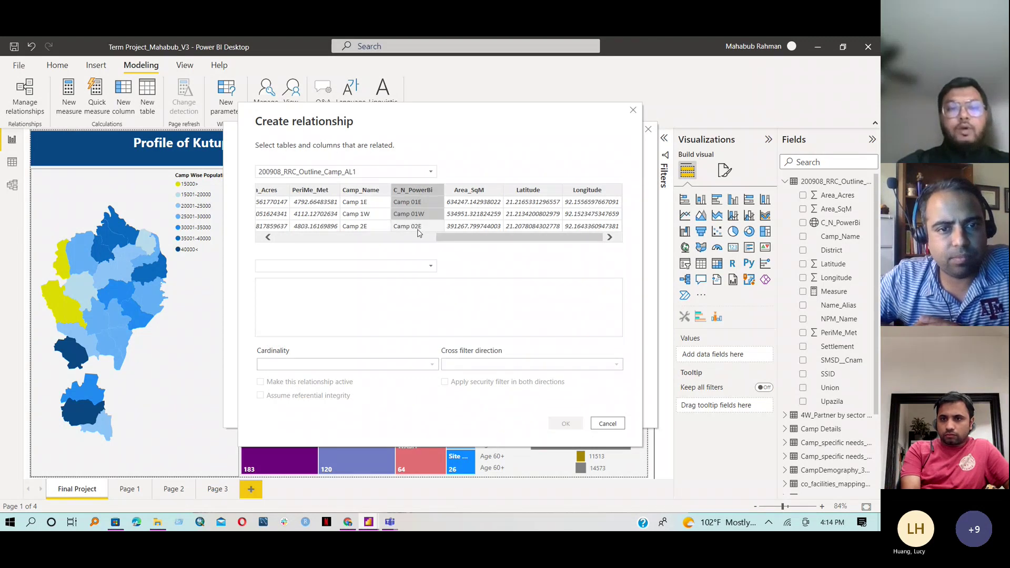
Choose the Camp Name column of the Camp Details table as the second side of the new relationship
click(430, 268)
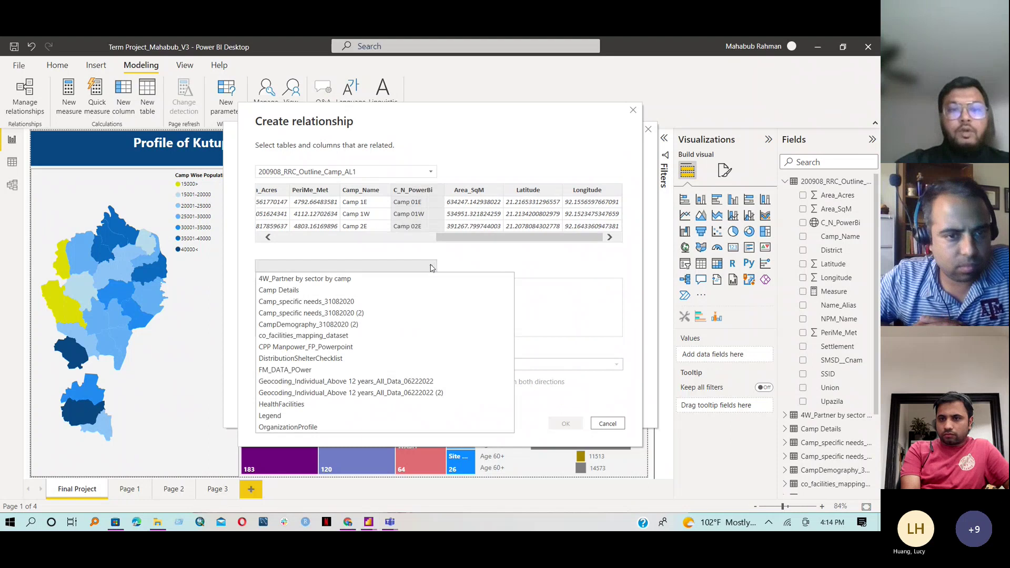
click(430, 268)
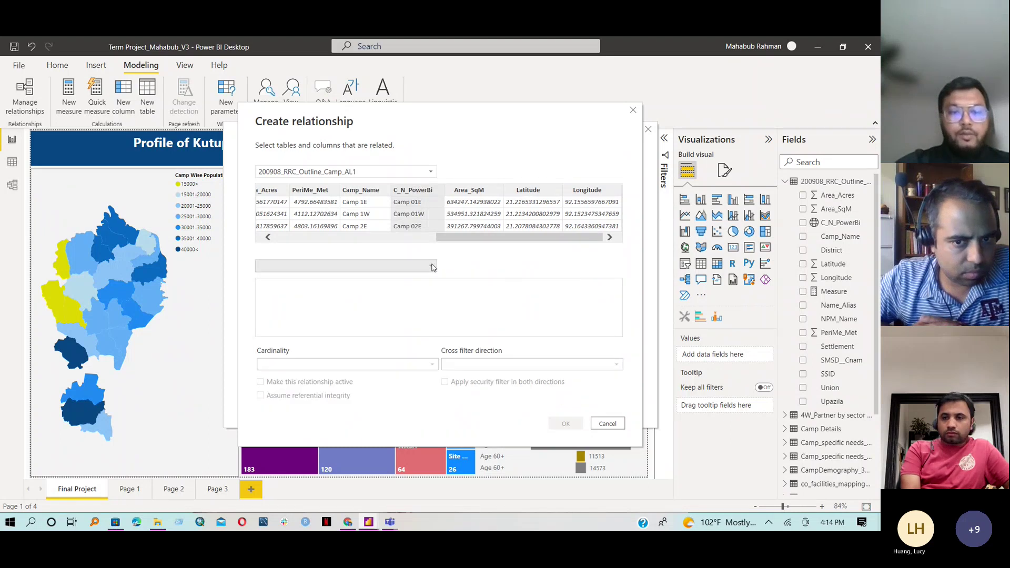
click(433, 267)
click(479, 290)
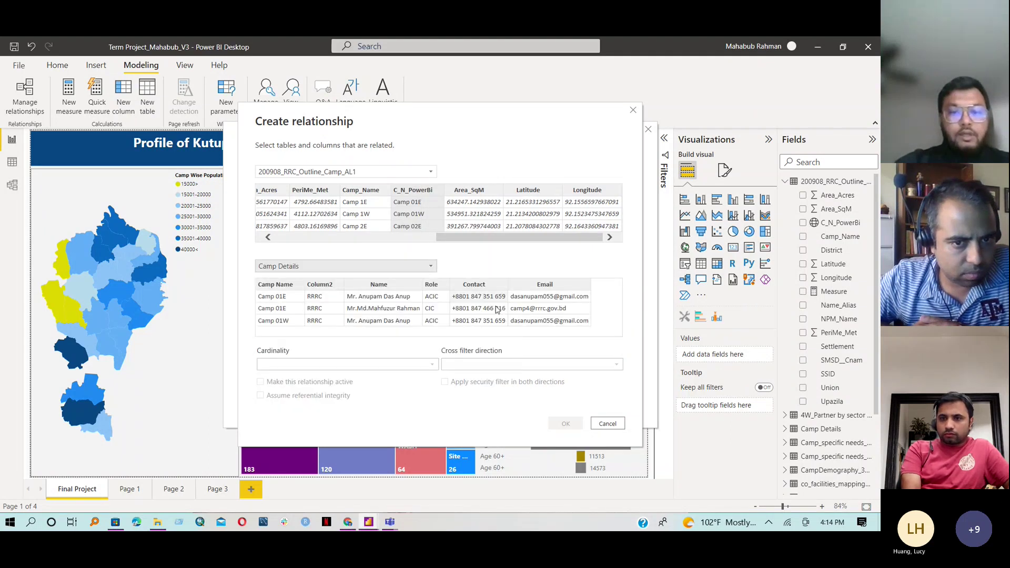
click(290, 286)
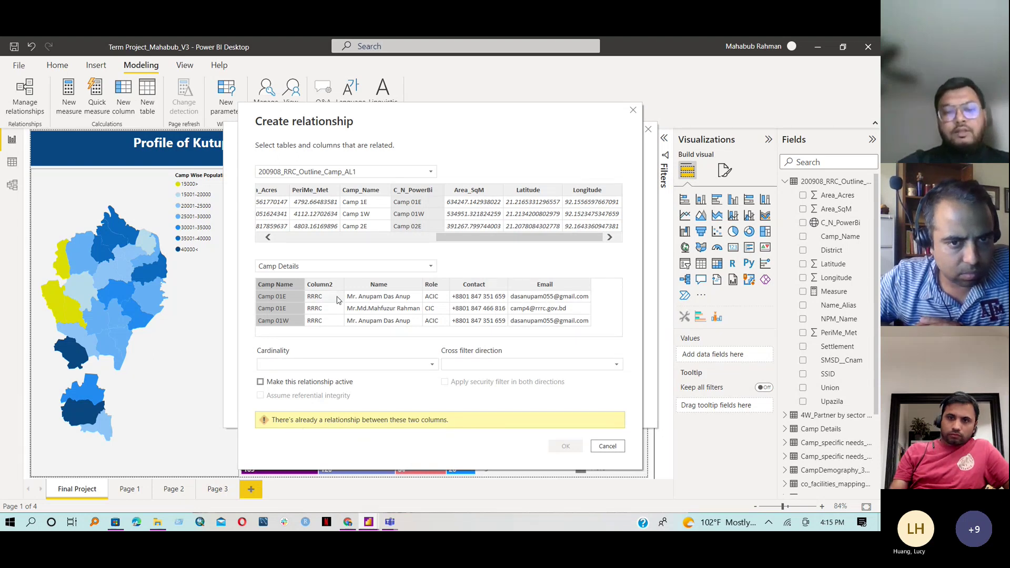
Look through the relationship's cardinality options, discard the new relationship and leave relationship management
click(427, 364)
click(427, 366)
click(426, 367)
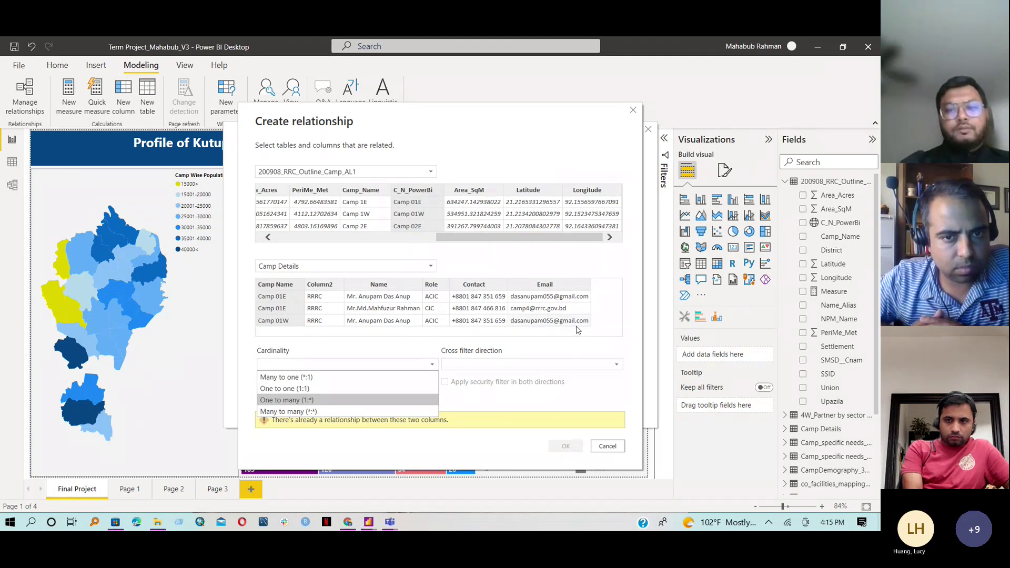
click(634, 112)
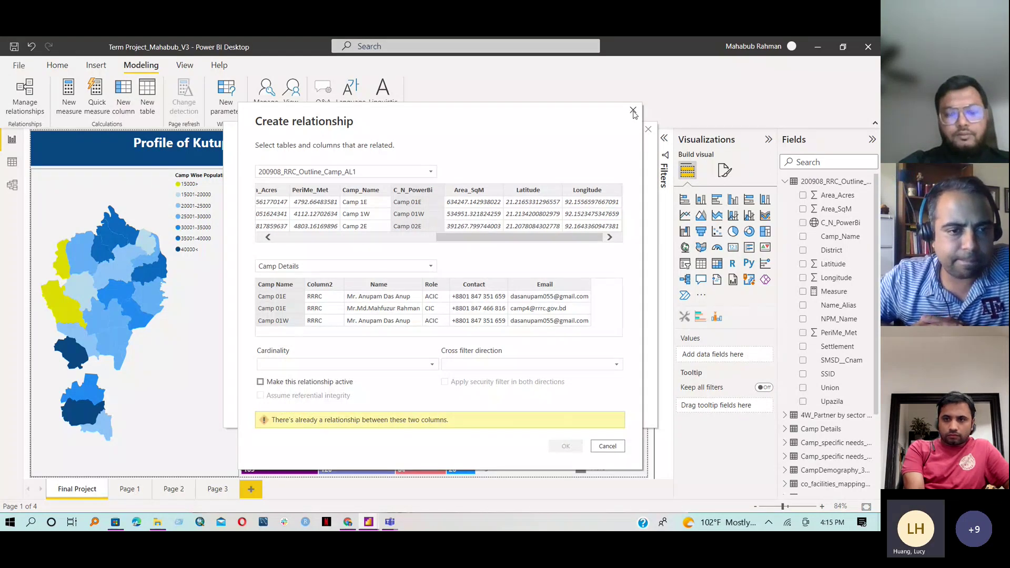
click(634, 112)
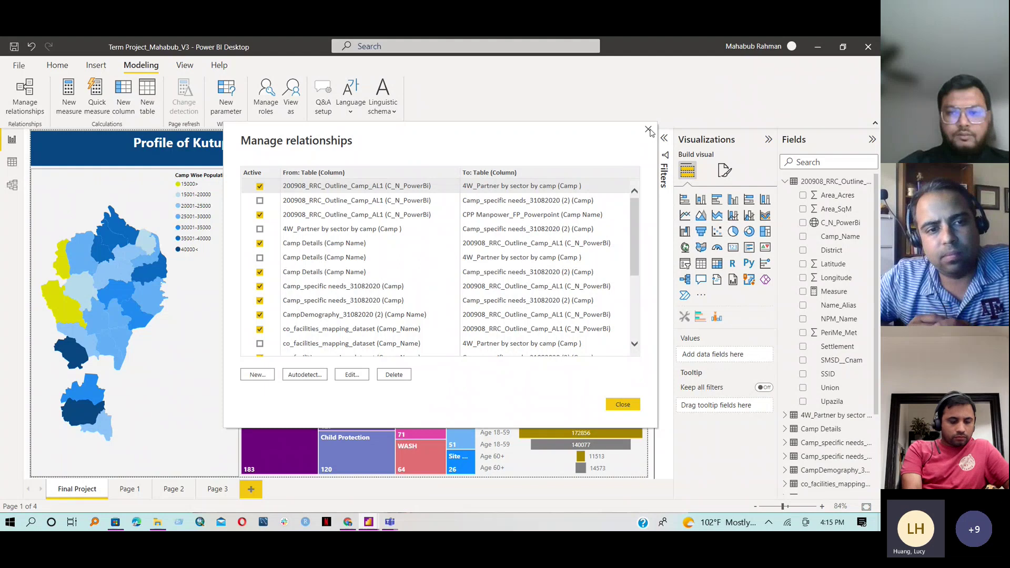
click(649, 130)
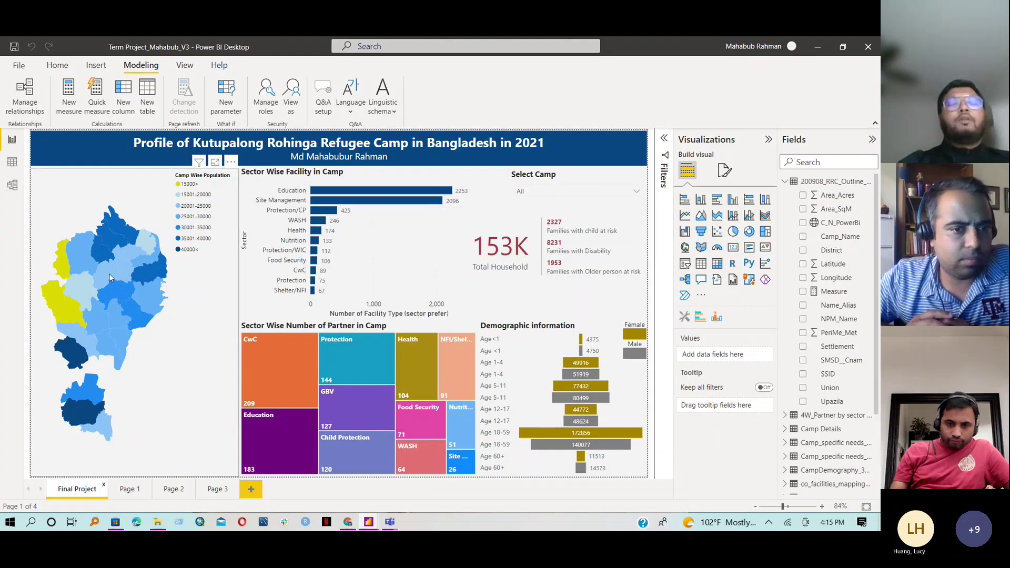
Zoom in on a camp in the population map, filter the dashboard by it, and clear that selection
mouse_move(131, 295)
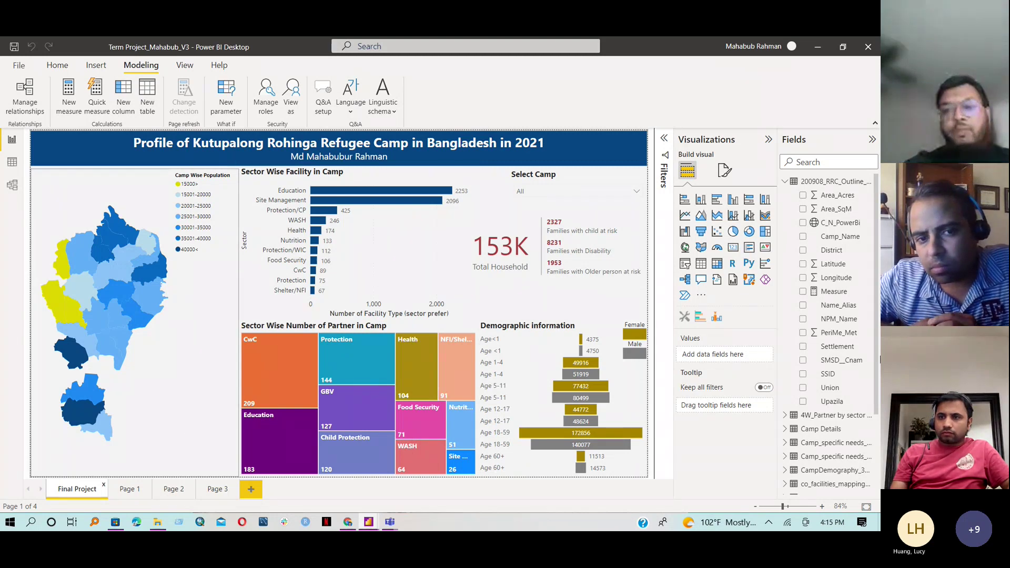
double_click(140, 282)
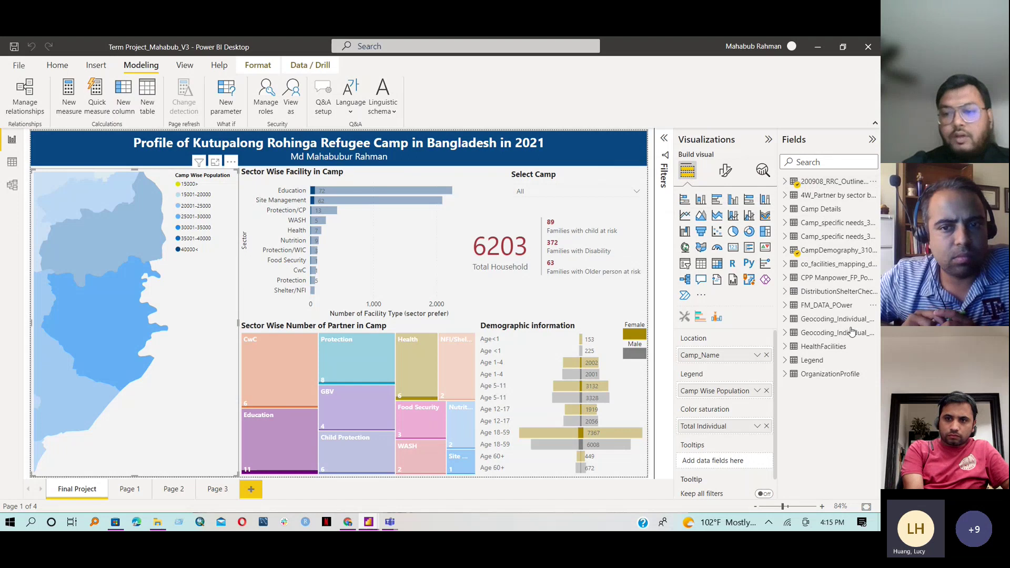
click(124, 292)
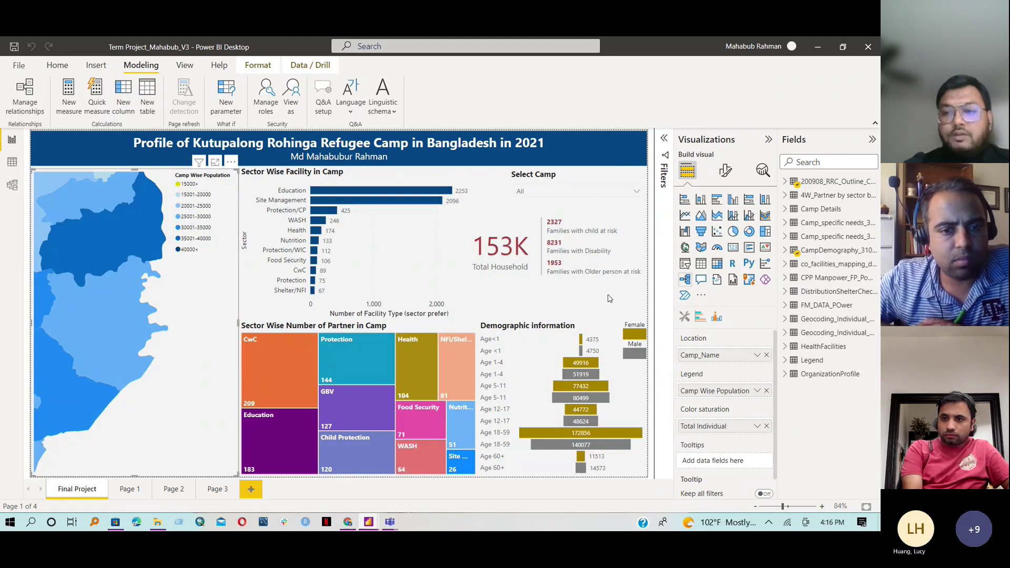
Examine the camp map's visual and general format options, including its custom map type, Camp_Boundary map file and projection
click(726, 170)
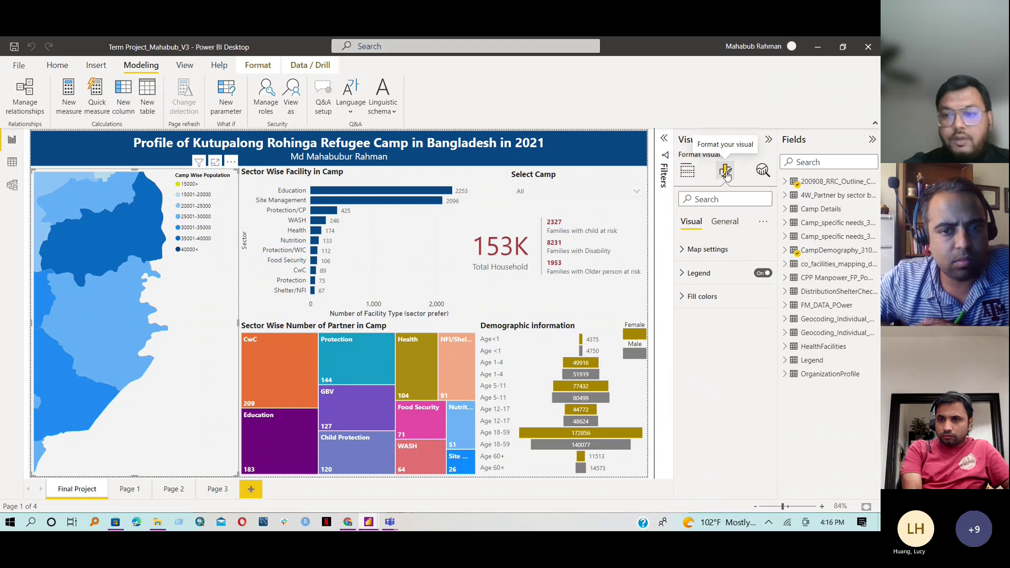
click(724, 223)
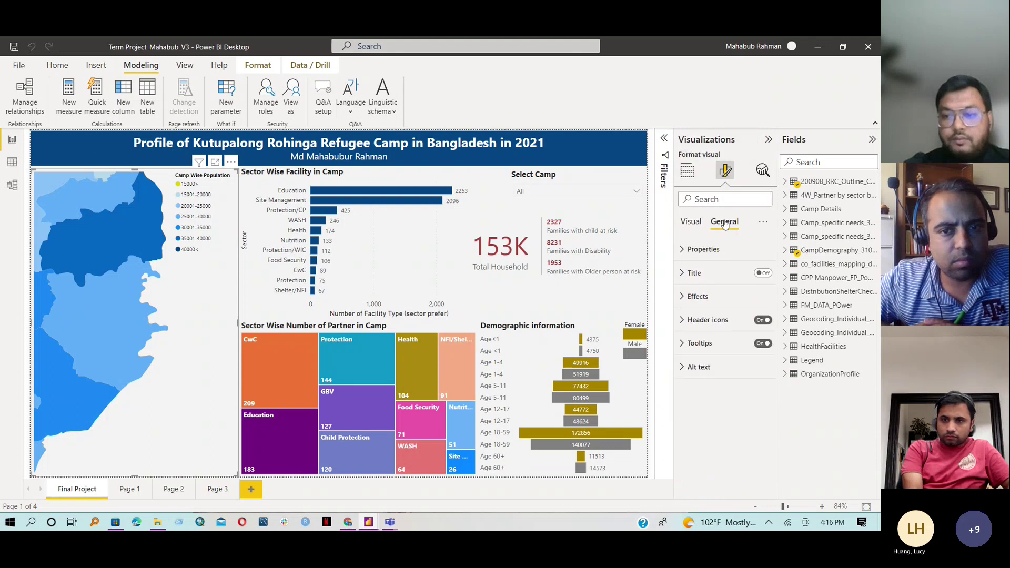
click(690, 222)
click(702, 251)
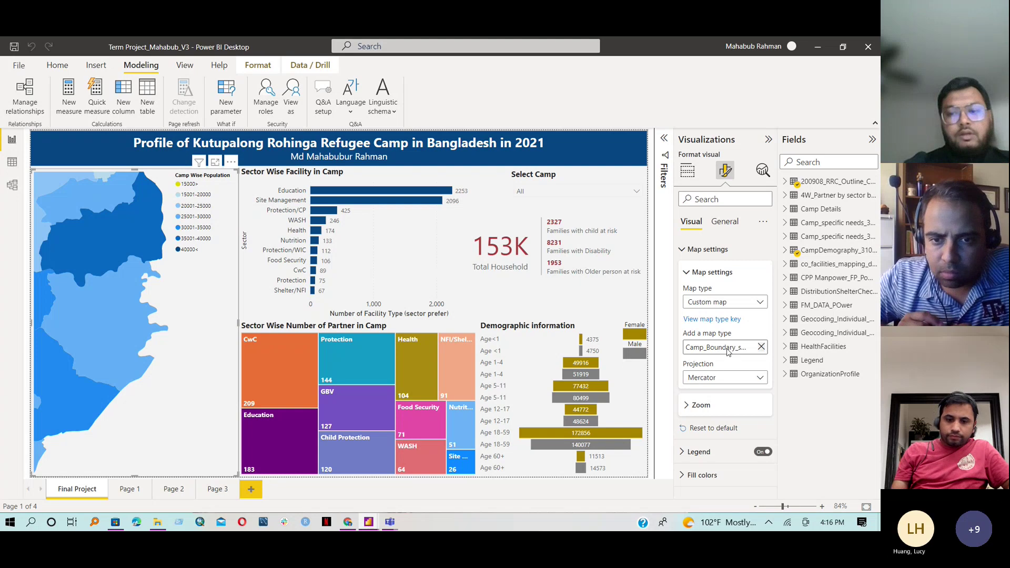
click(707, 250)
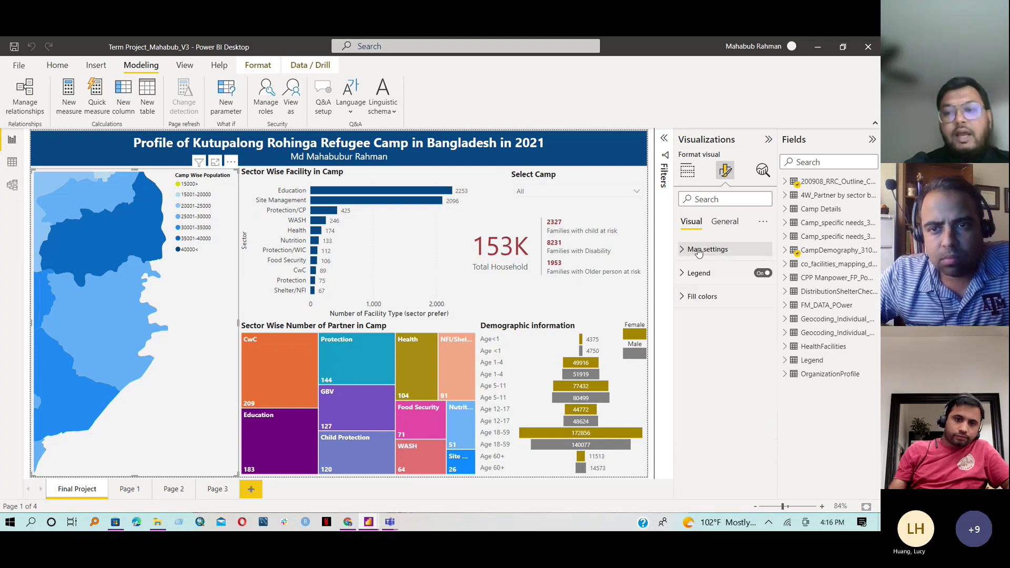
click(725, 221)
click(693, 222)
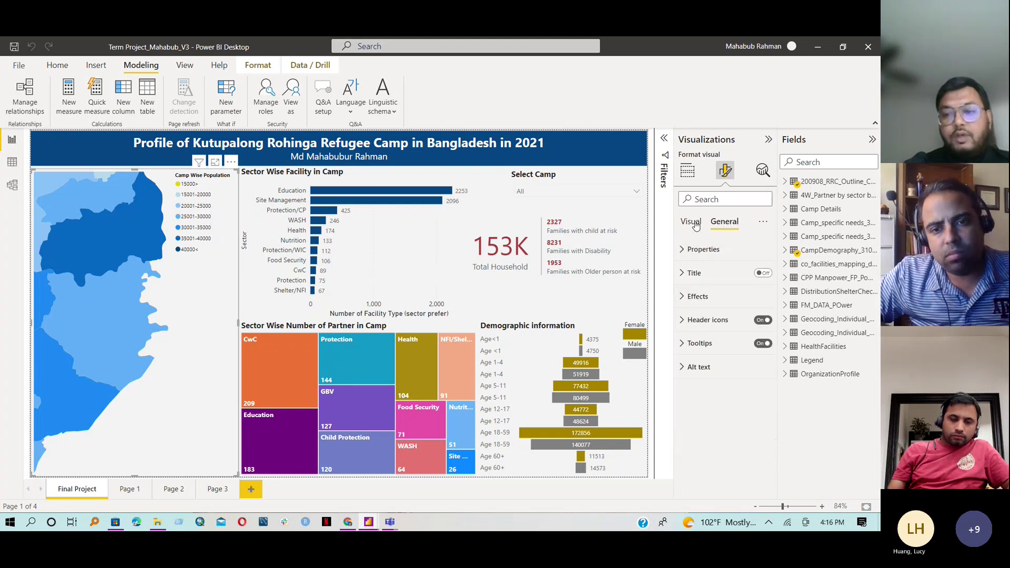
click(816, 182)
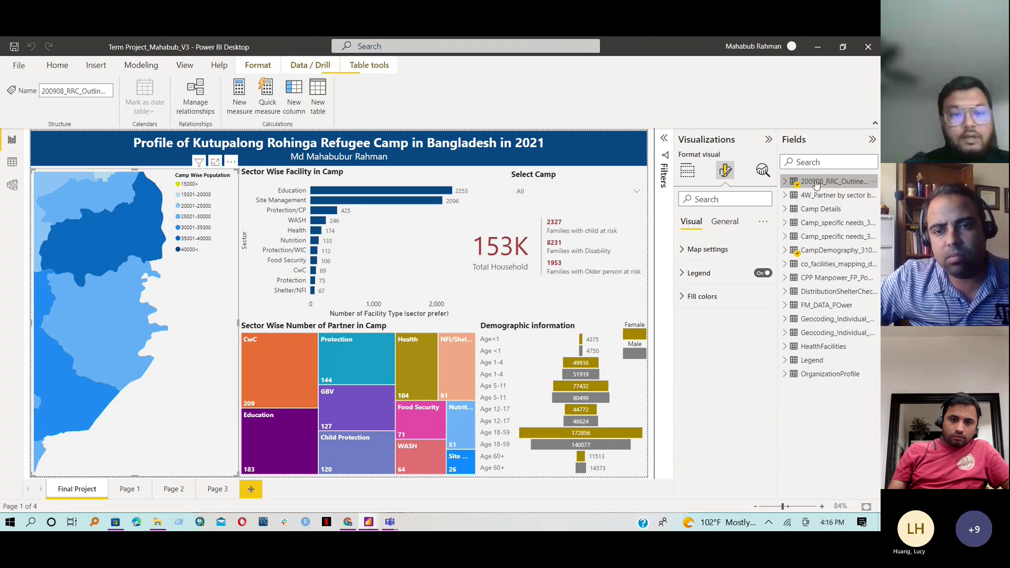
click(106, 331)
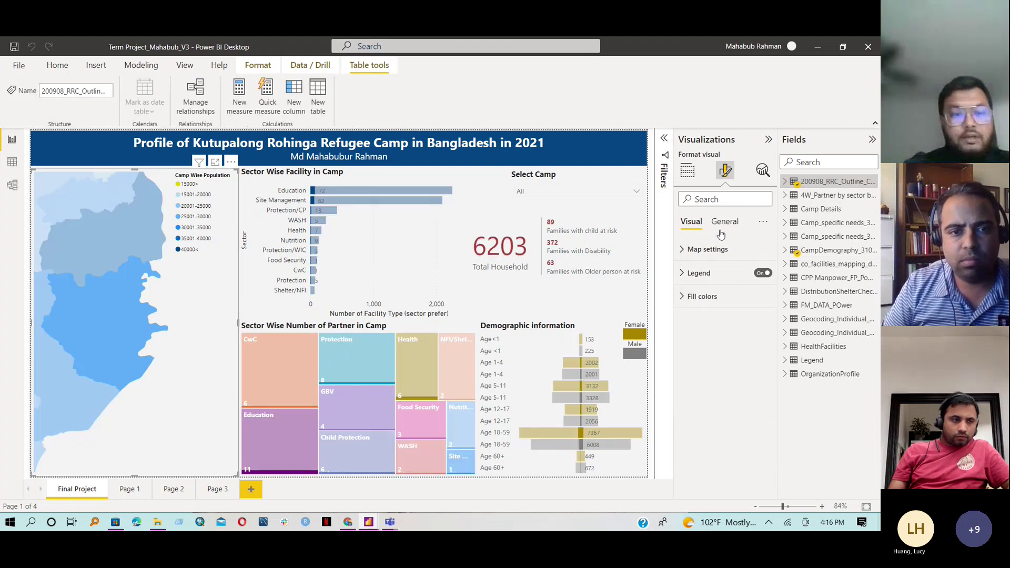
click(708, 249)
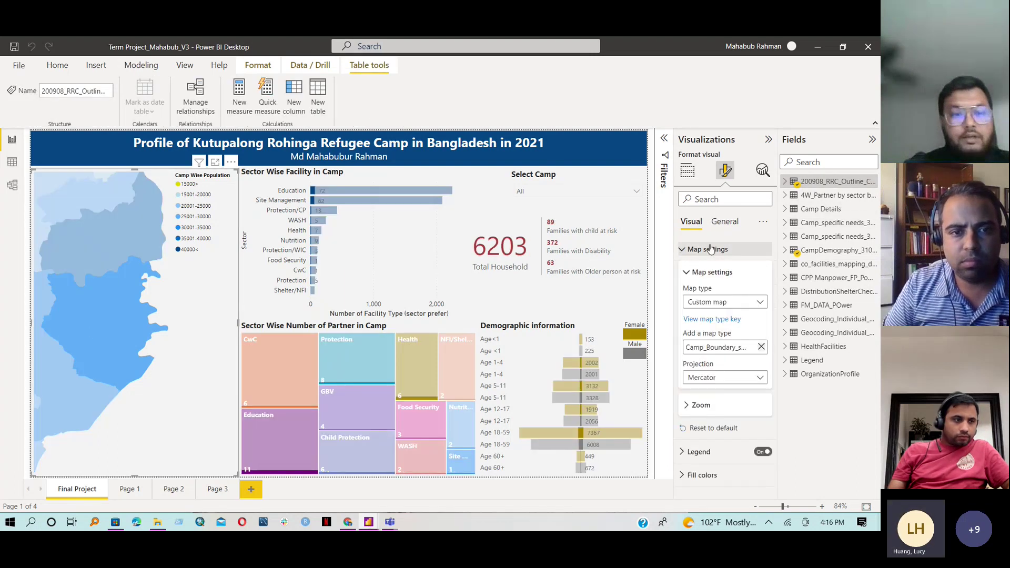
click(725, 222)
Expand the fields of 200908_RRC_Outline_Camp_AL1 and view the table's records in the data view
click(785, 182)
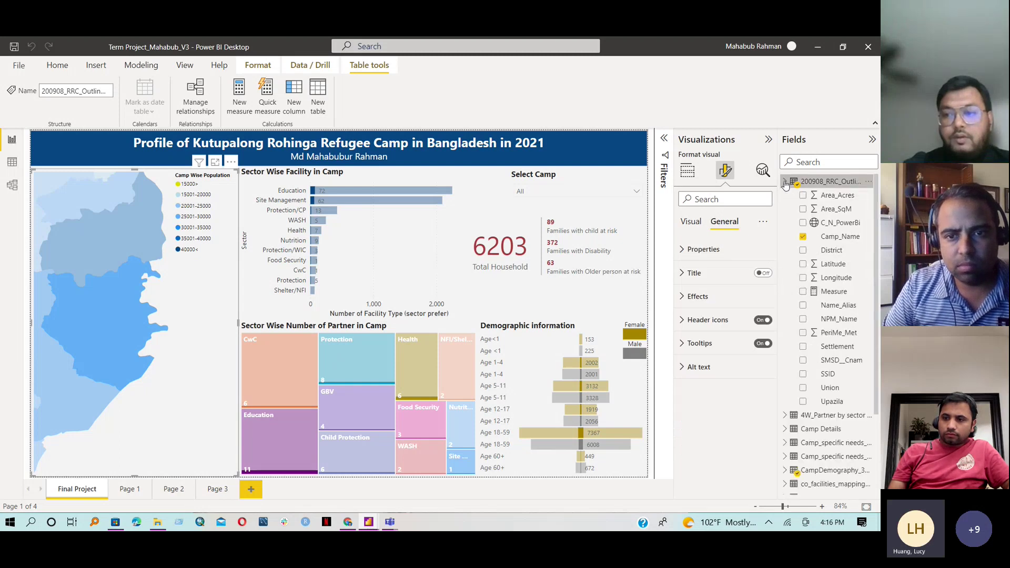
click(16, 170)
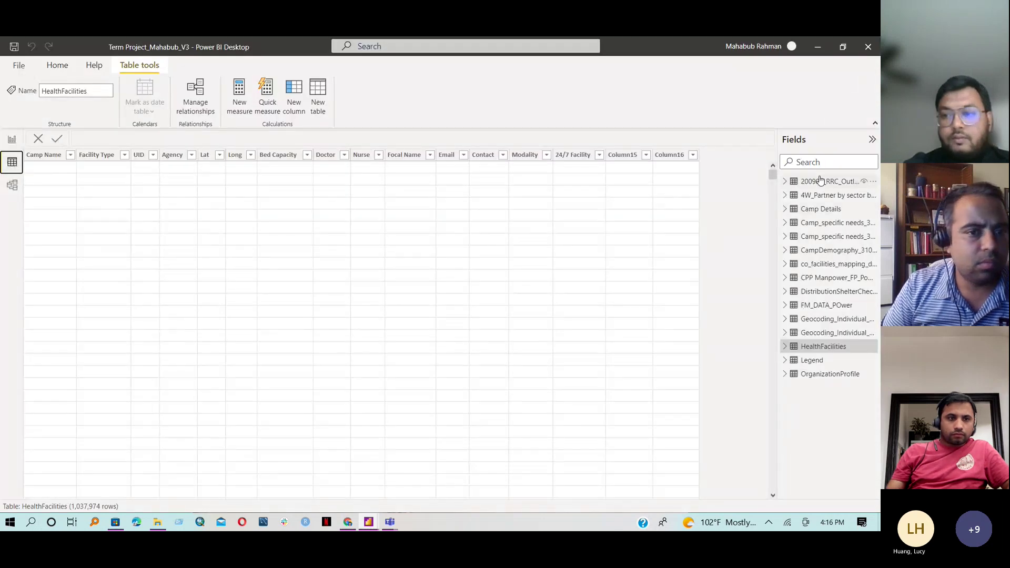
click(821, 180)
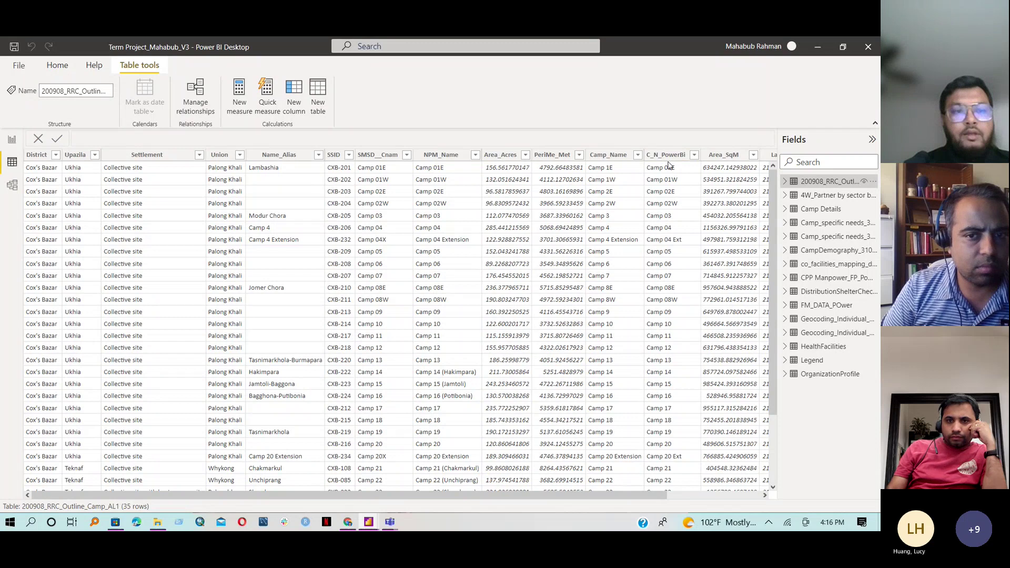
Find the map's population source among the report fields and view the CampDemography_31082020 (2) table in the data view
click(11, 140)
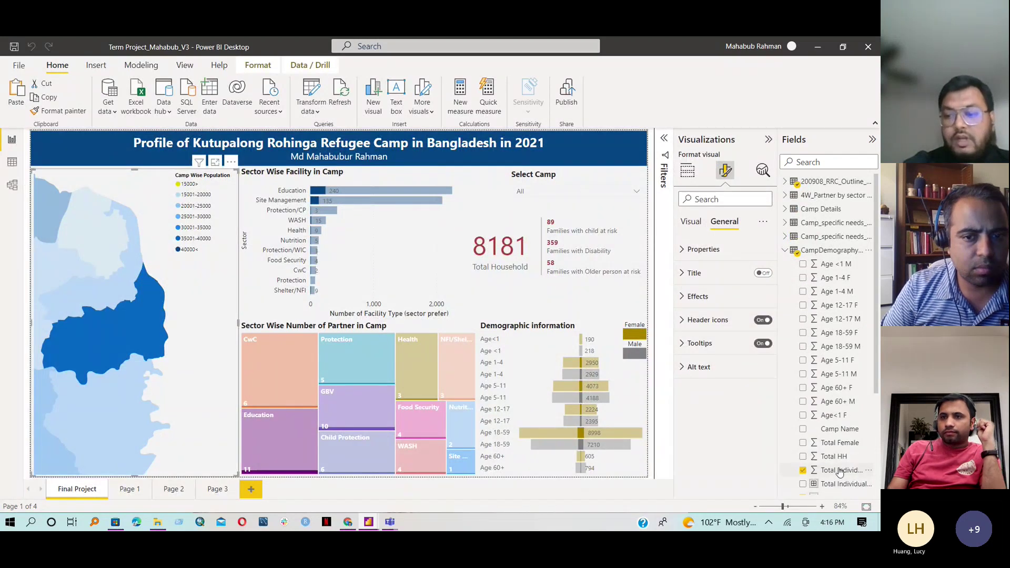
click(824, 251)
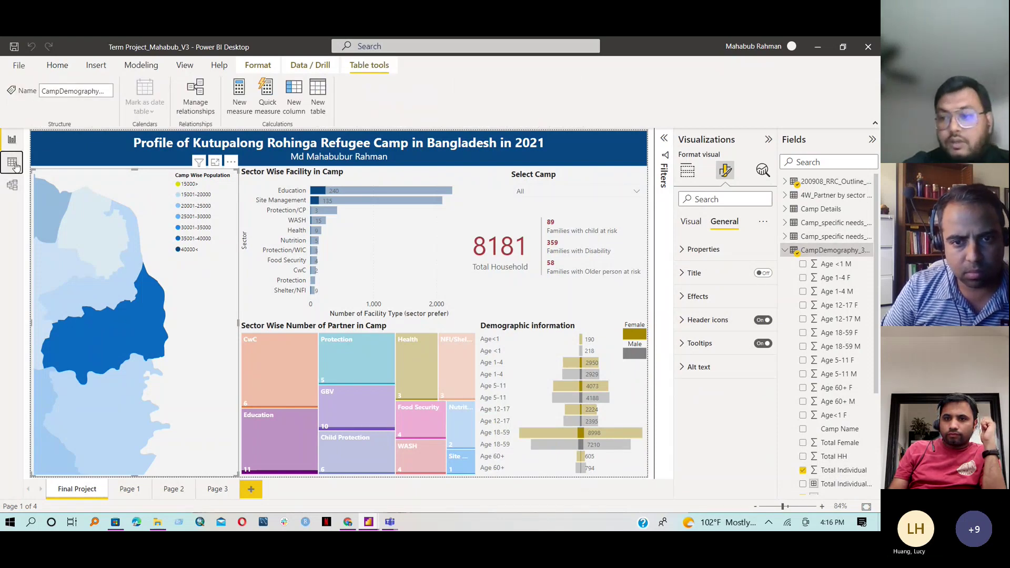
click(12, 164)
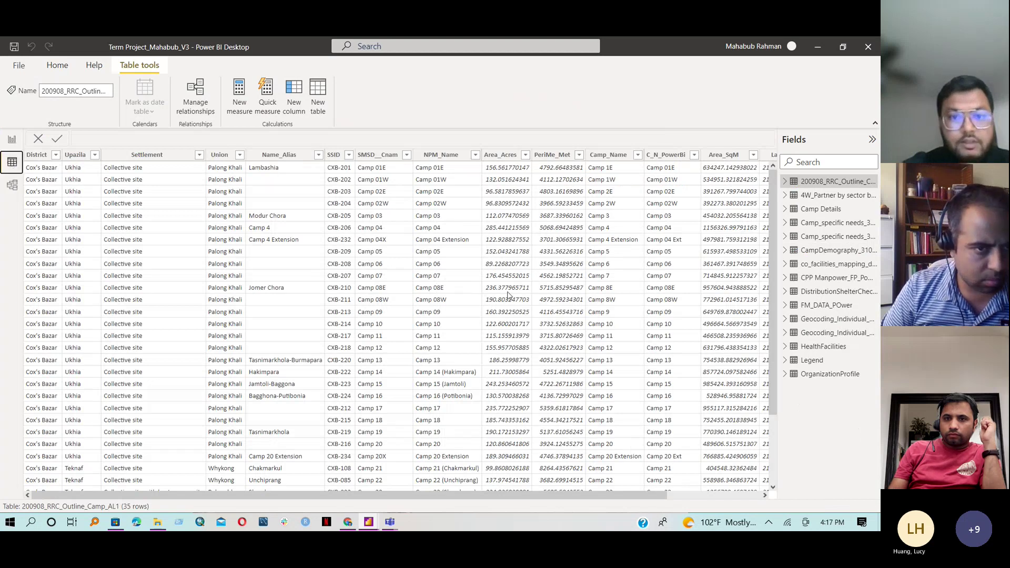
click(826, 250)
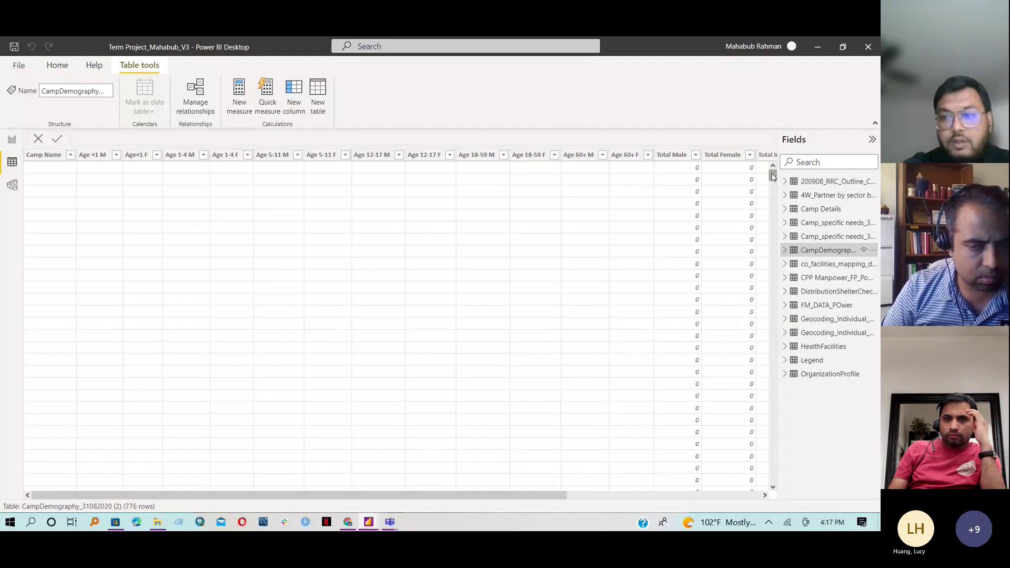
drag(500, 496, 527, 497)
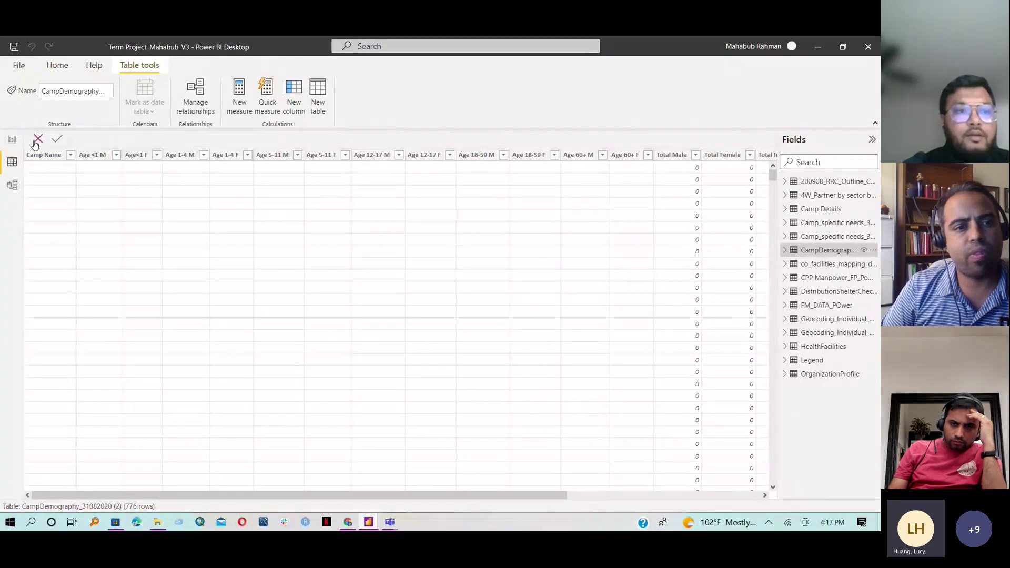
Return to the Final Project dashboard, filter it by a dark blue camp on the map, and clear the filter
click(11, 143)
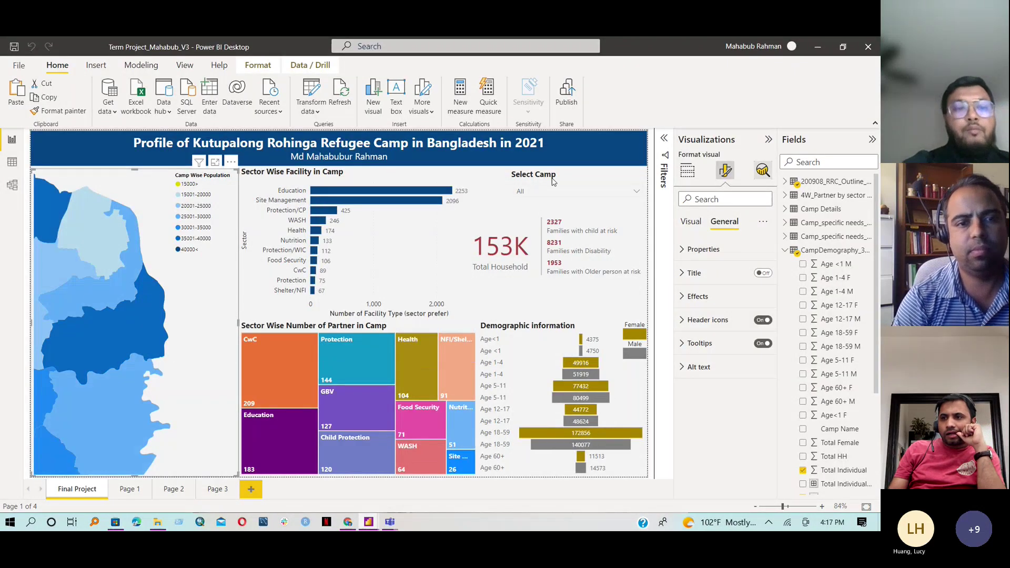
click(157, 314)
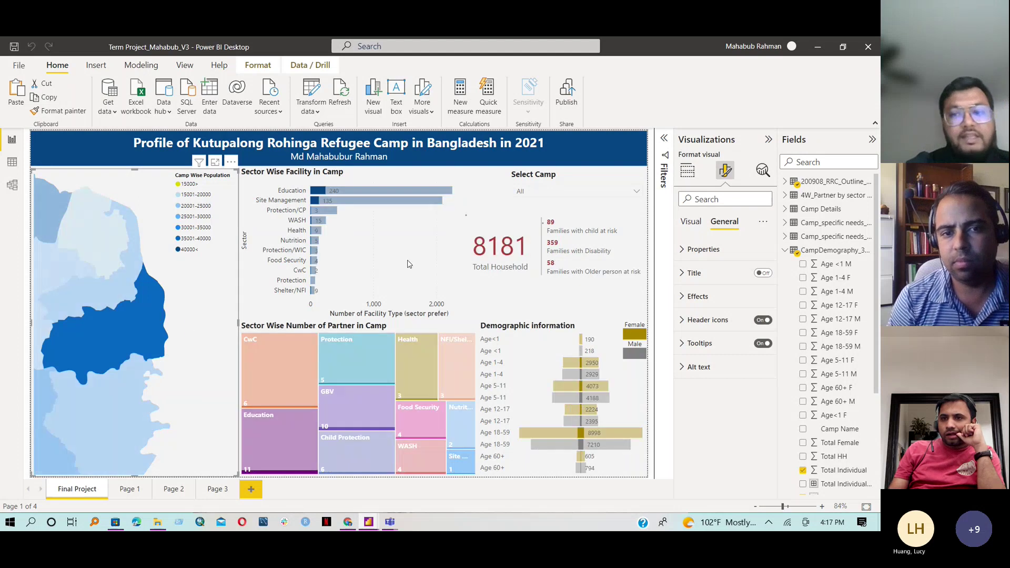
click(187, 325)
Review the camp map's visual settings, checking the available map types and the added Camp_Boundary map file
click(691, 221)
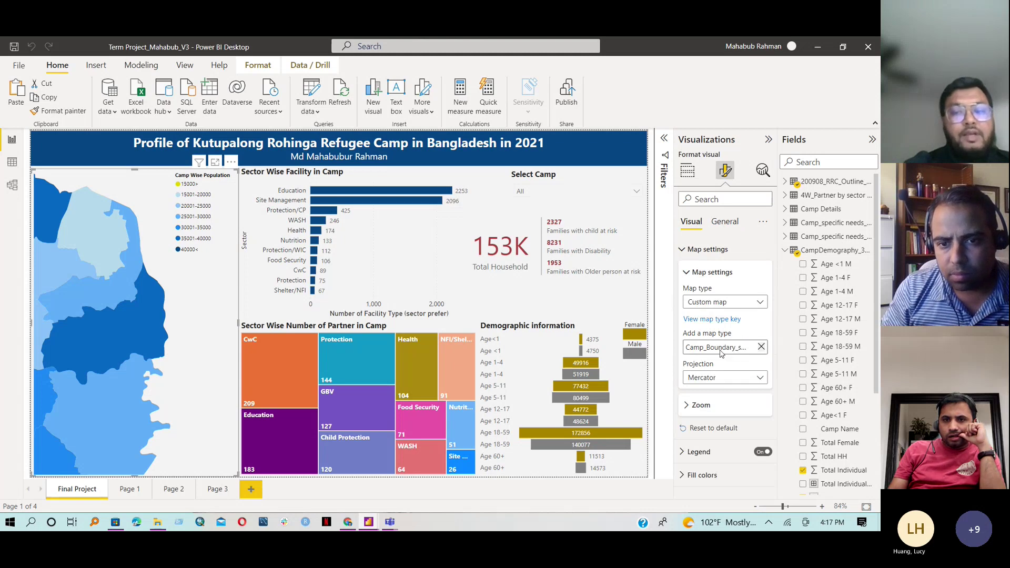
click(759, 302)
click(759, 304)
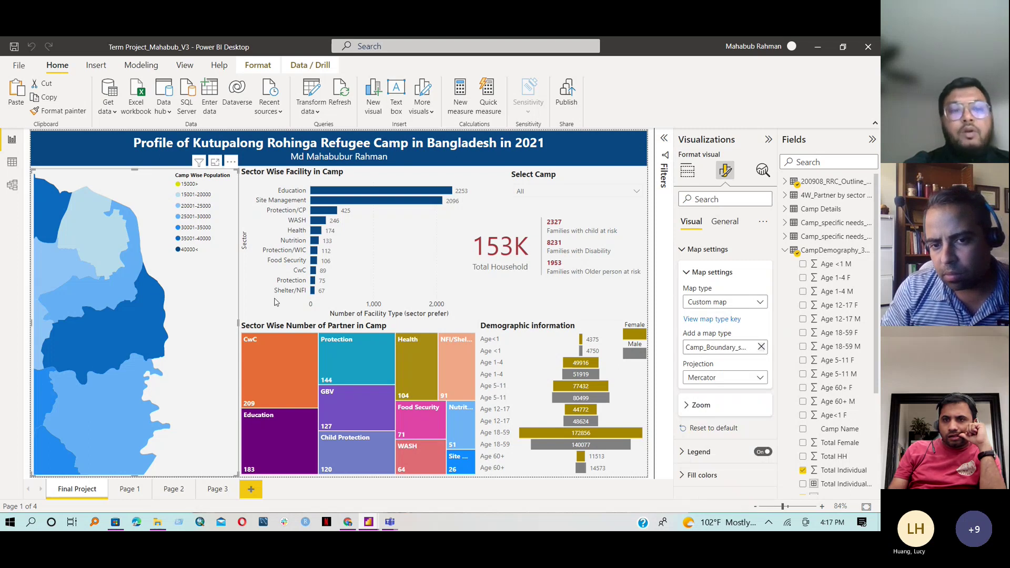
mouse_move(75, 310)
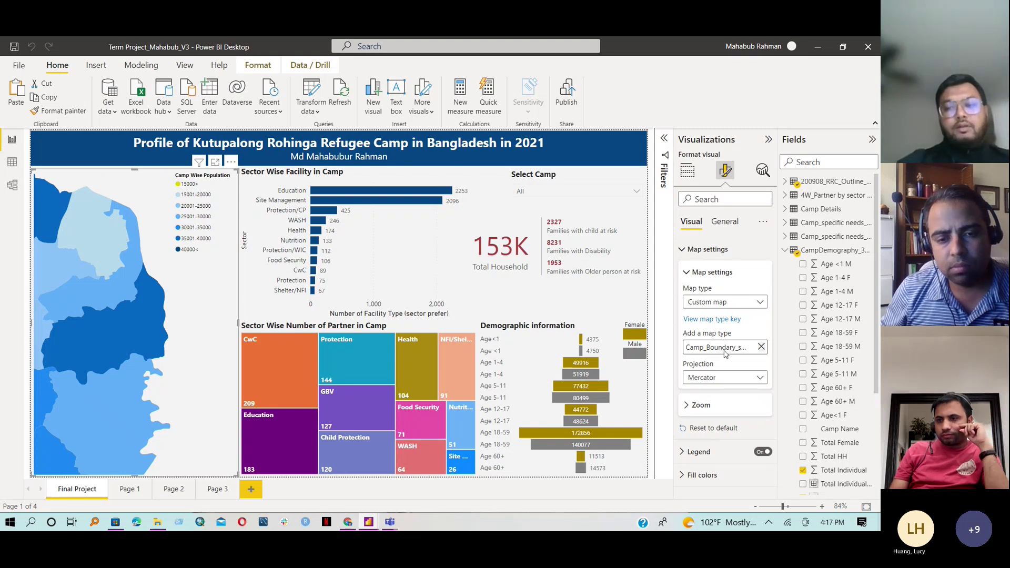
Collapse the CampDemography fields and filter the dashboard by the dark blue camp, then by its neighbouring camp on the map
click(786, 251)
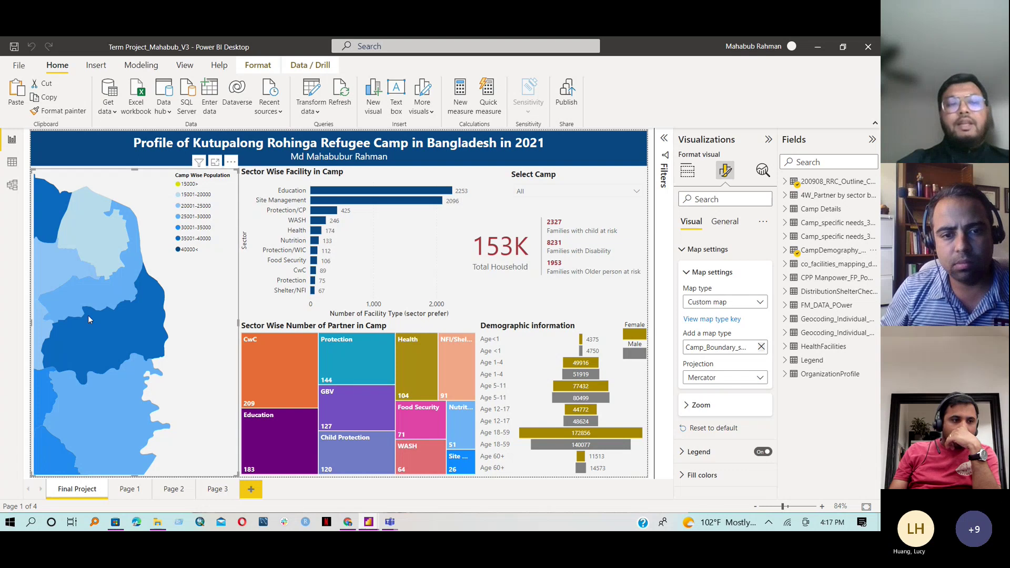
click(109, 339)
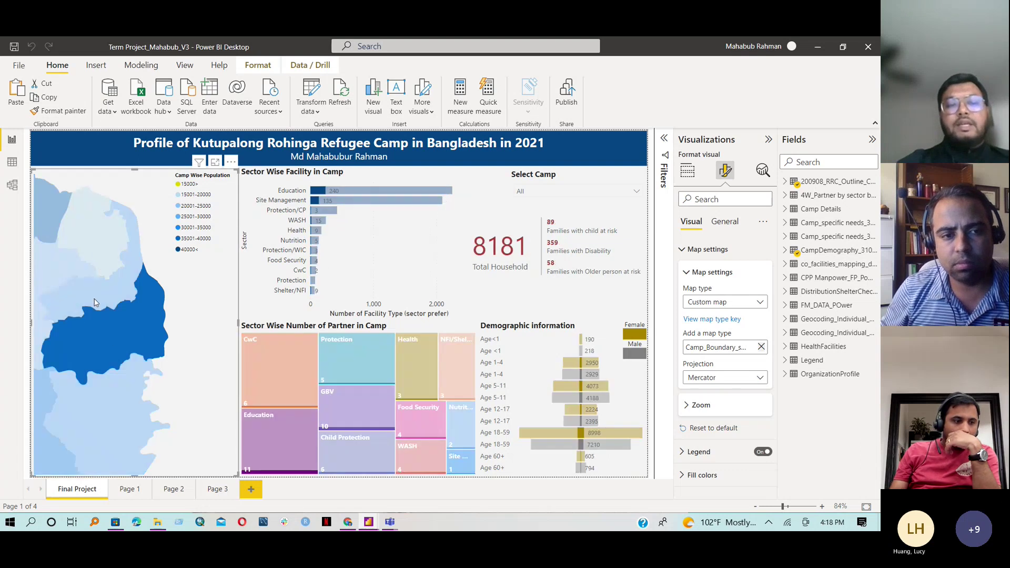
click(107, 306)
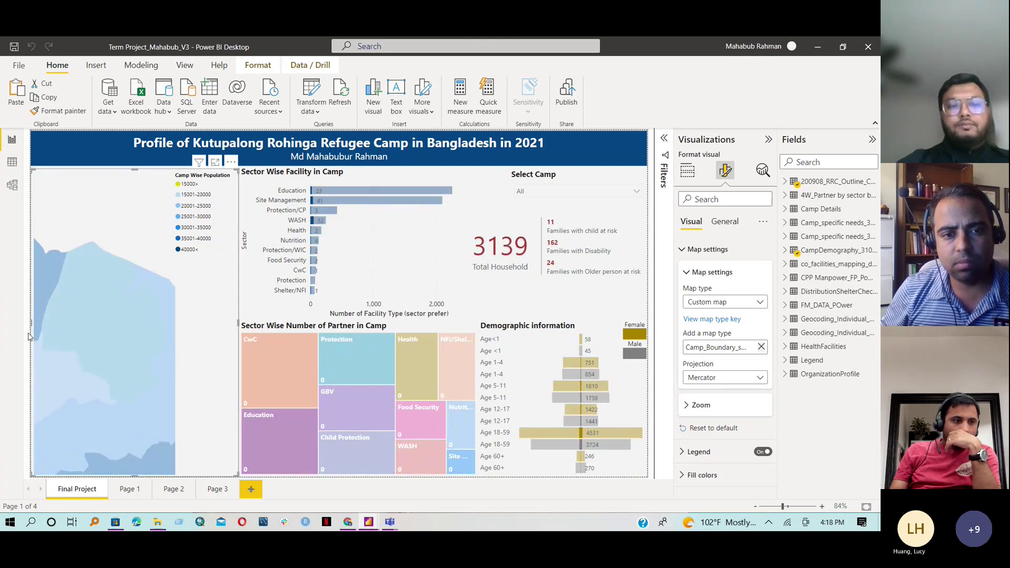
Clear the camp filter on the map, check the Select Camp slicer's options, and return to the full camp map
click(101, 333)
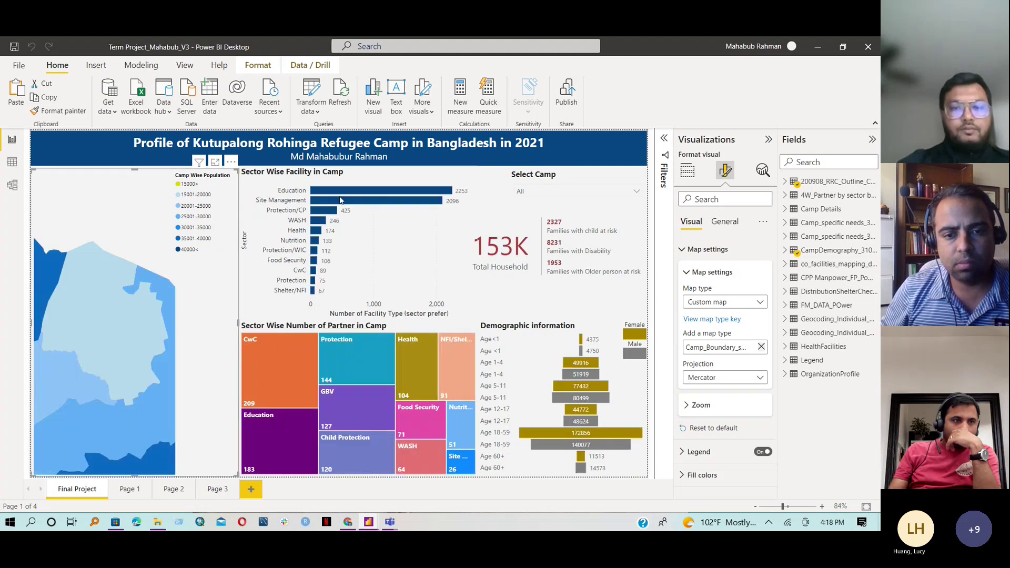
click(553, 194)
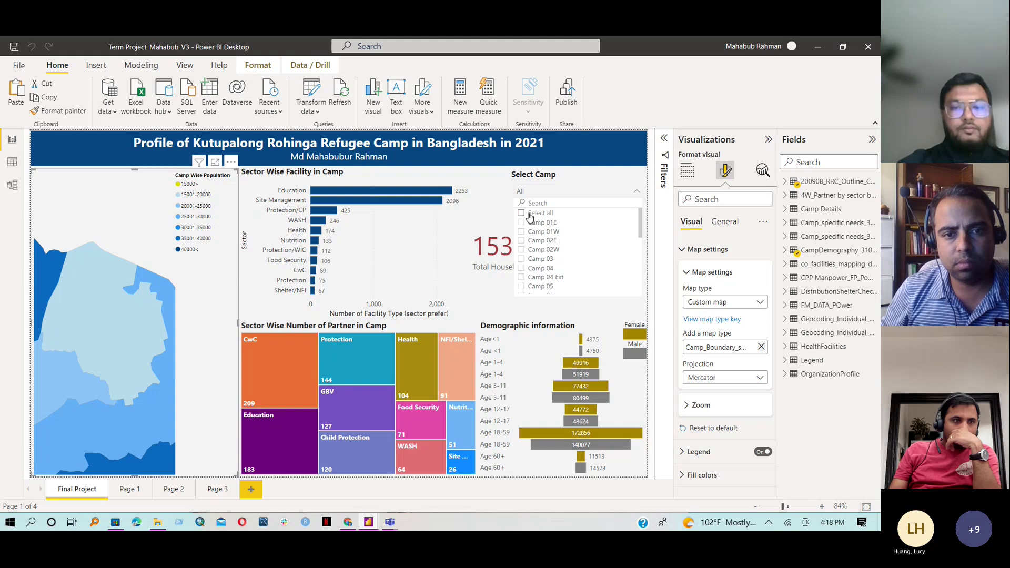
click(493, 197)
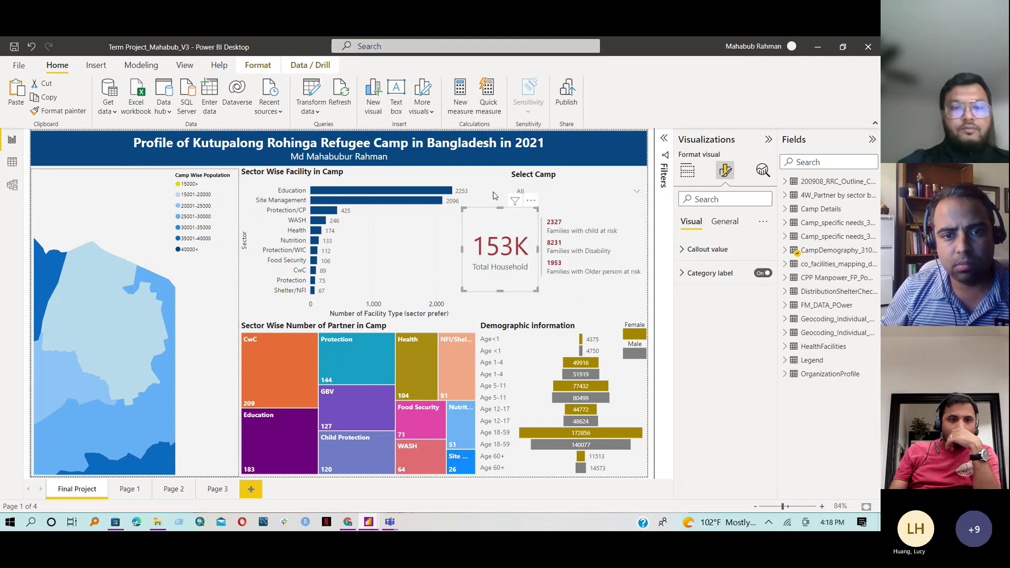
click(154, 349)
click(156, 343)
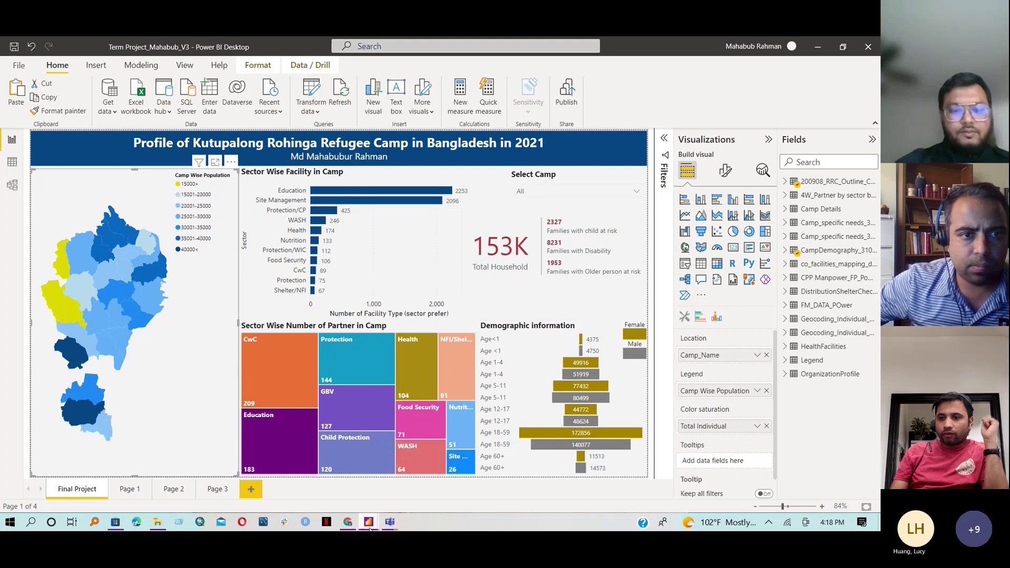
Review the SQL Server database connection settings, including the advanced options, and leave without connecting
mouse_move(372, 527)
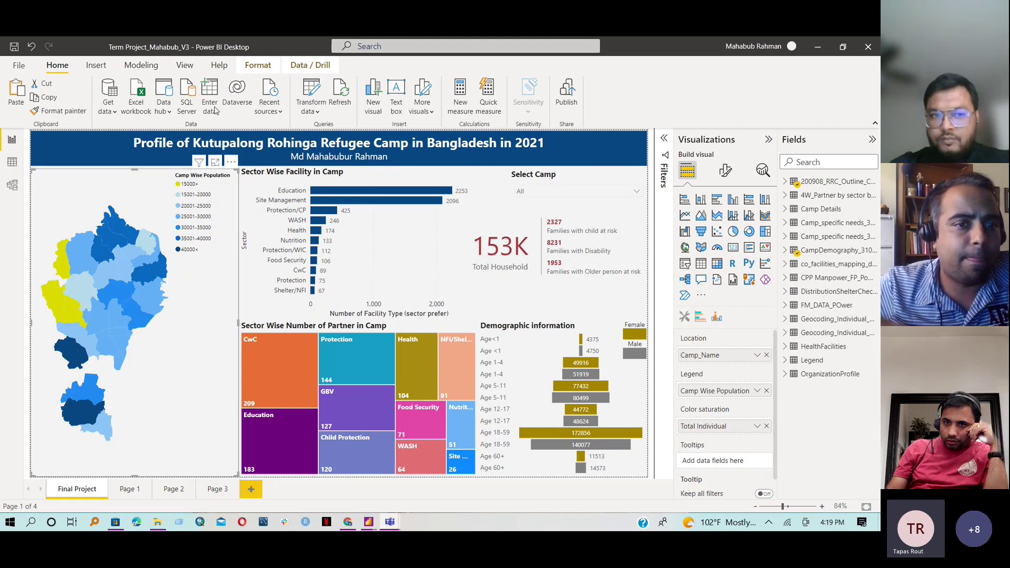
click(190, 108)
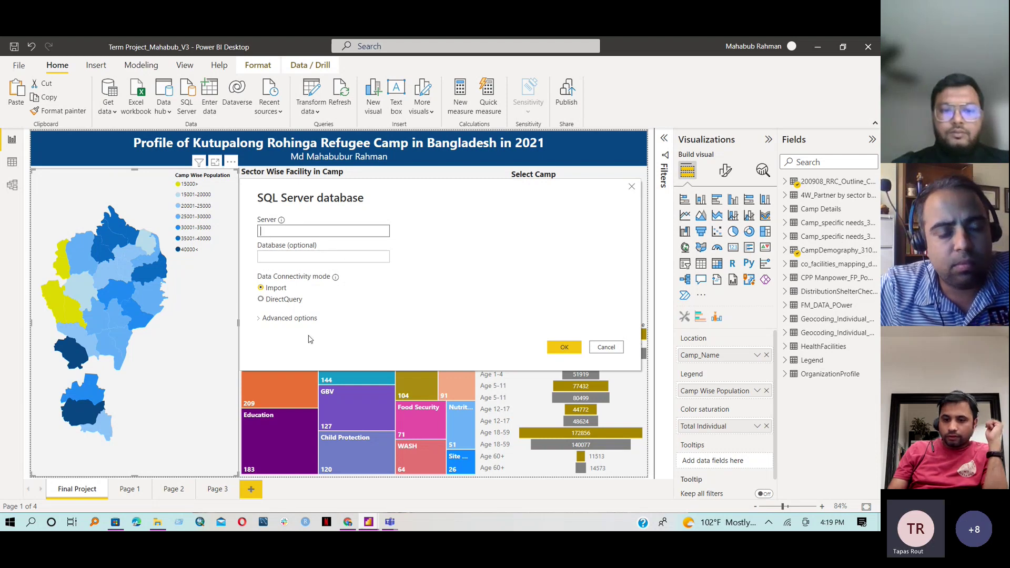
click(298, 319)
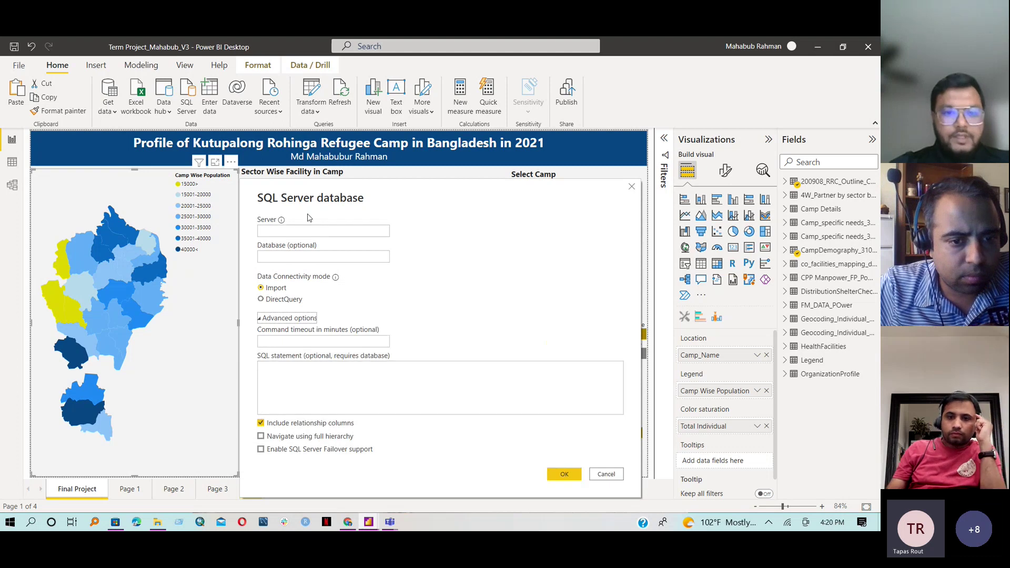
click(607, 475)
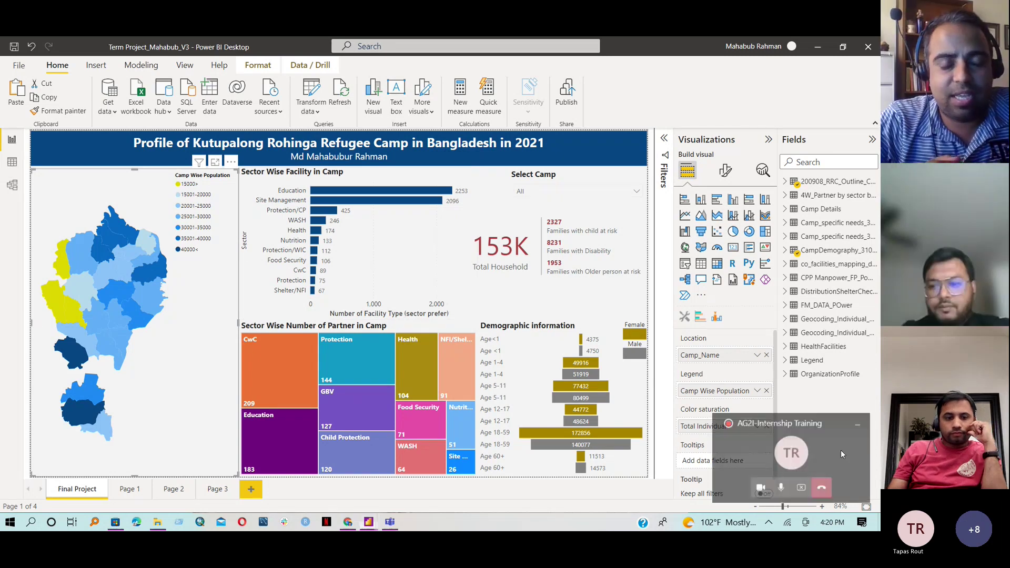
click(841, 450)
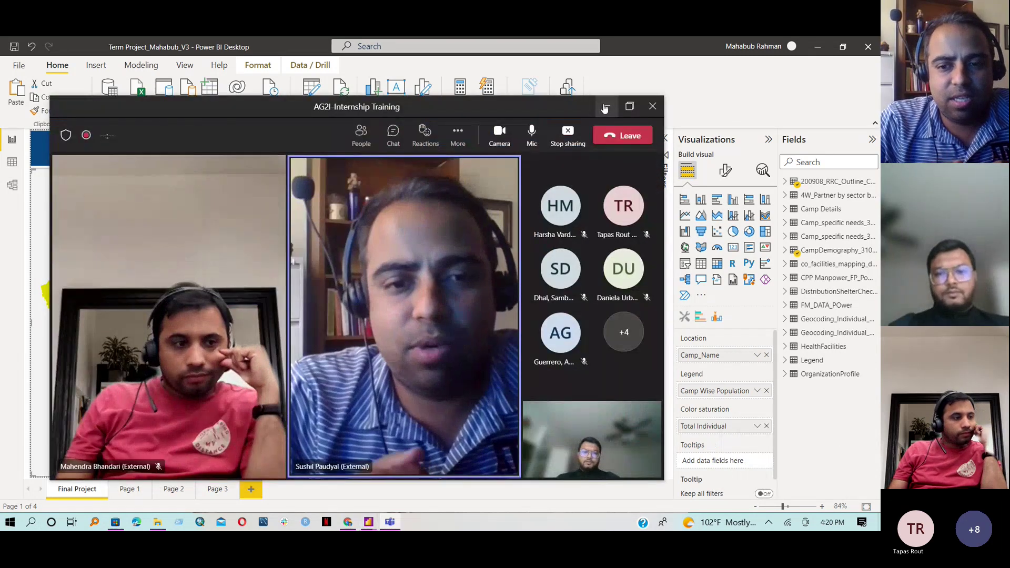
click(607, 108)
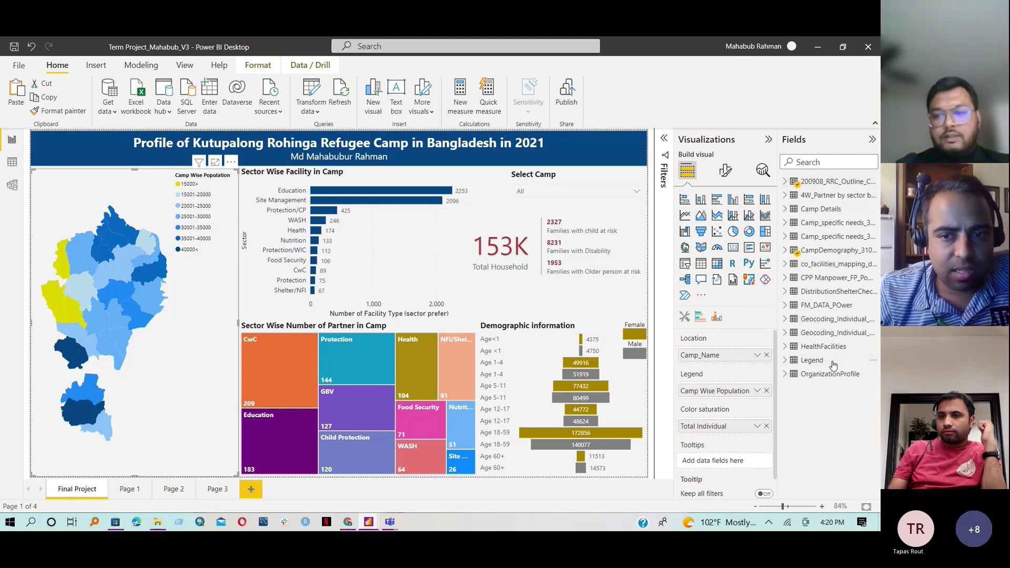
Select the 200908_RRC_Outline_Camp_AL1 table, start refreshing the report's data sources, and close the refresh progress
click(824, 182)
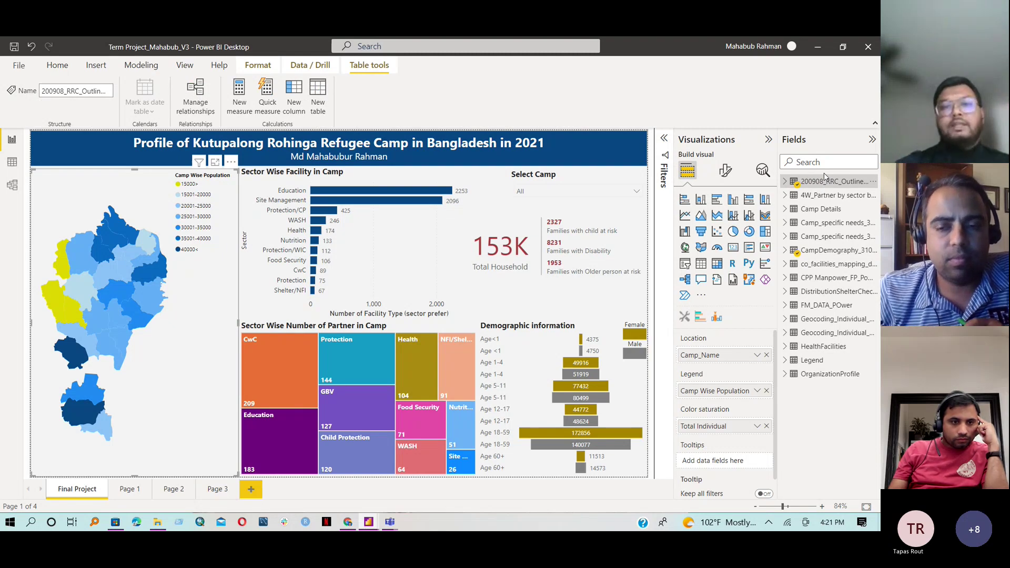
click(184, 65)
click(157, 68)
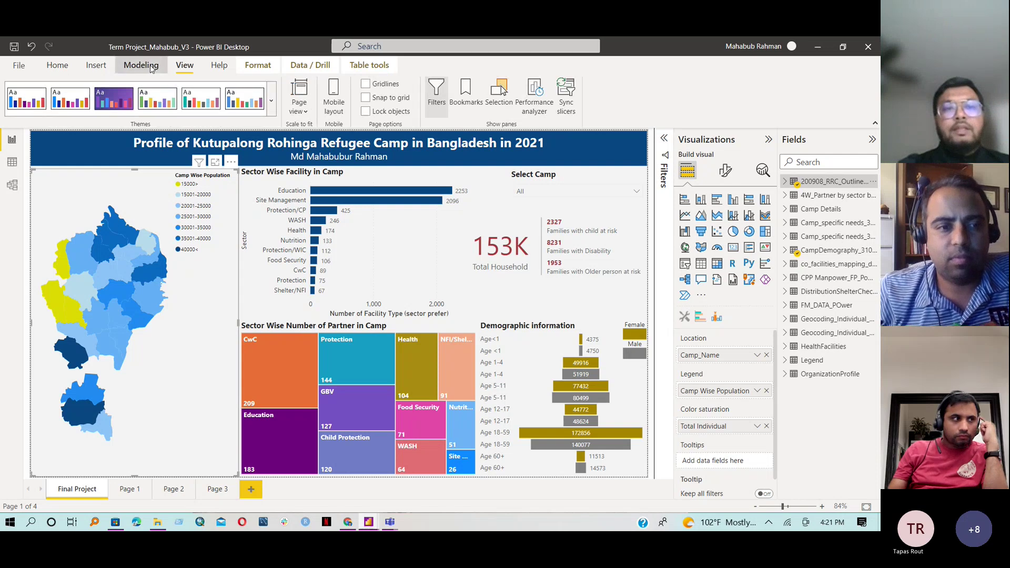
click(87, 70)
click(57, 67)
click(339, 95)
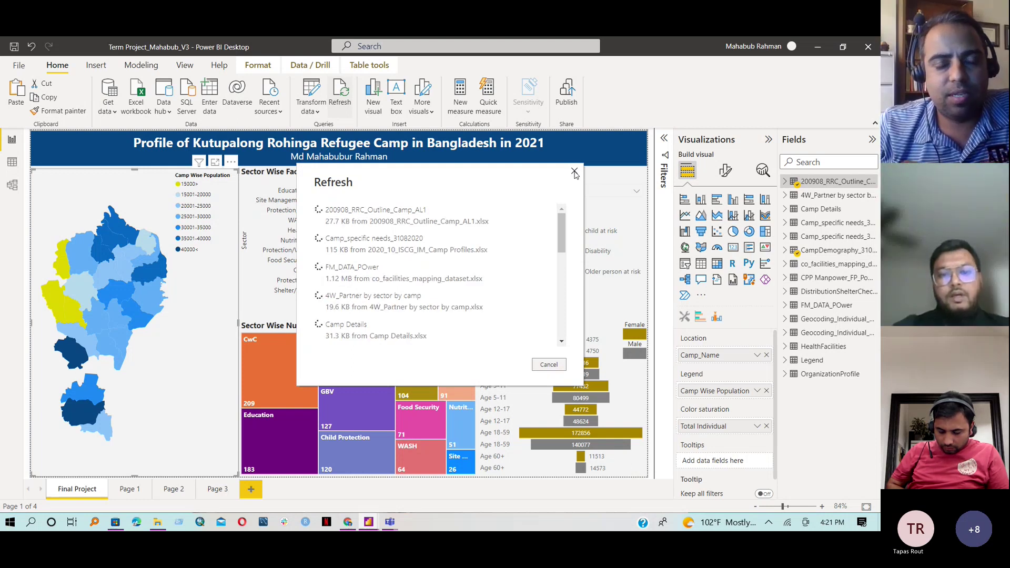
click(574, 173)
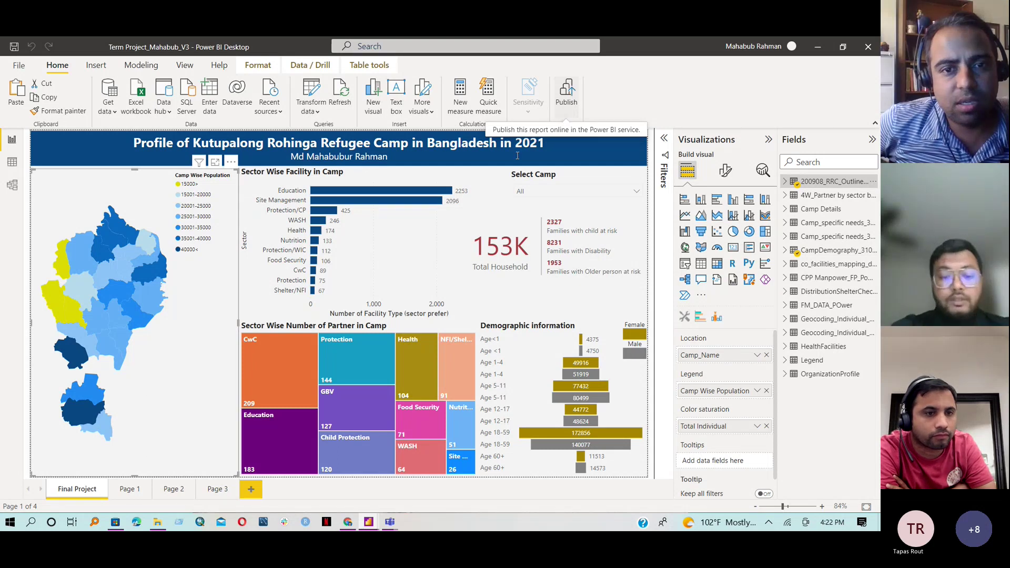
Switch to the Power BI service in Chrome and try to leave the unsaved report for the Home and Browse pages
mouse_move(369, 521)
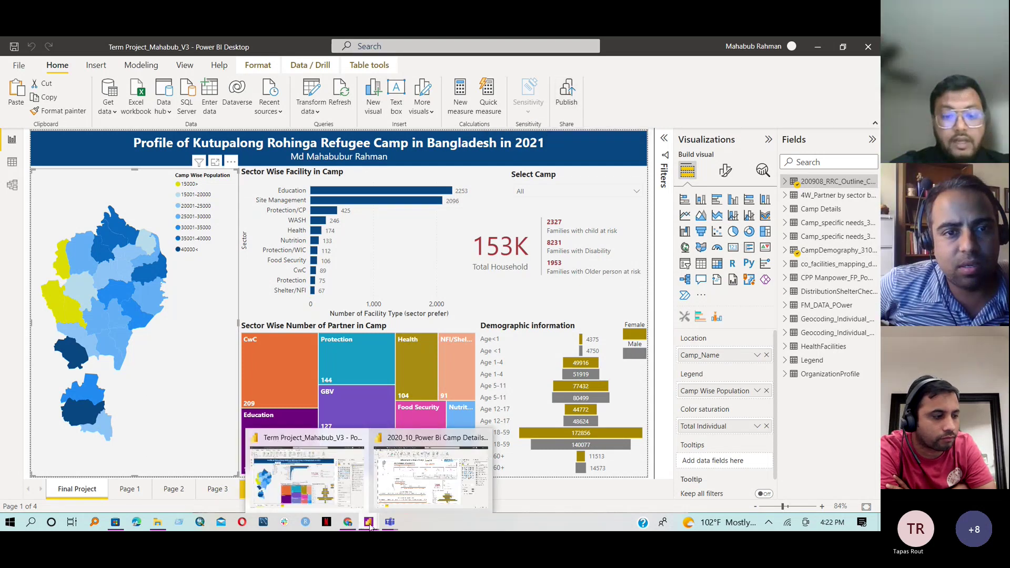
click(323, 485)
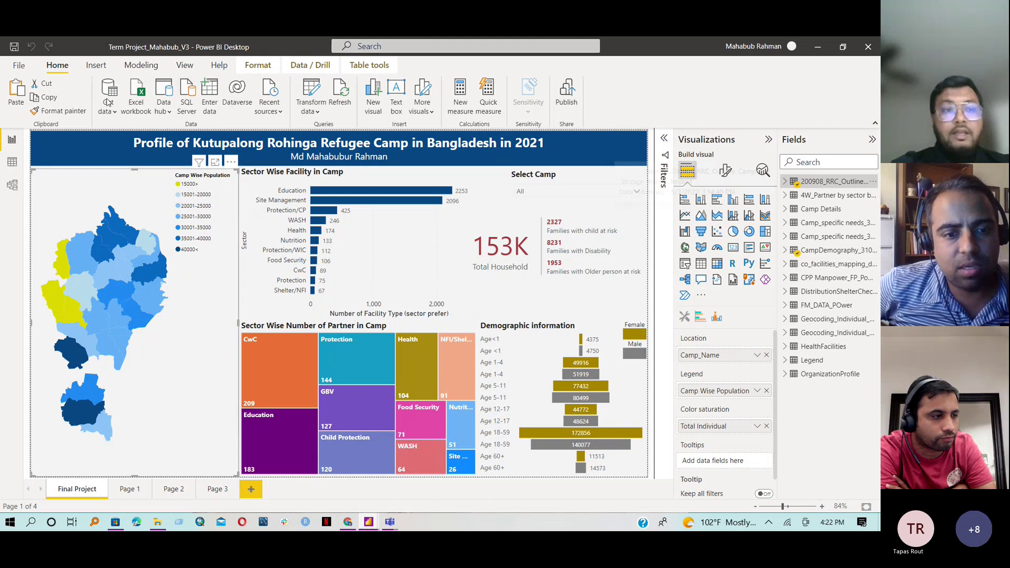
click(348, 523)
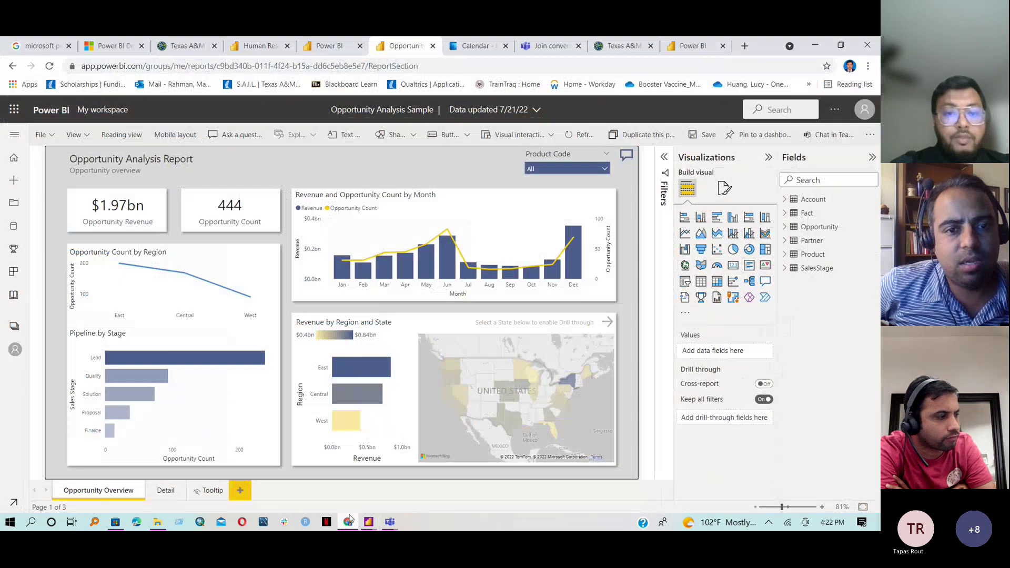
click(327, 46)
click(29, 157)
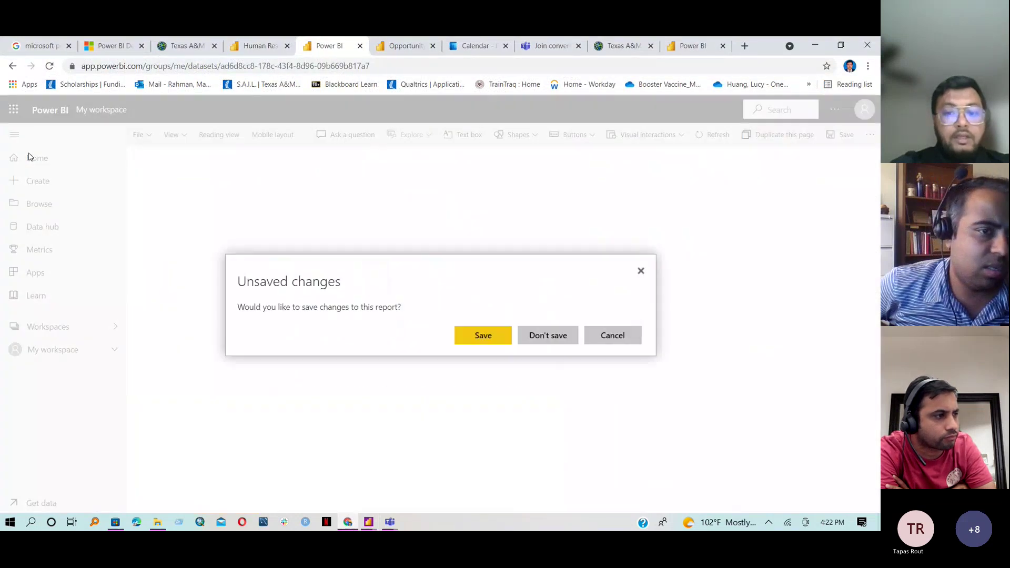
click(641, 270)
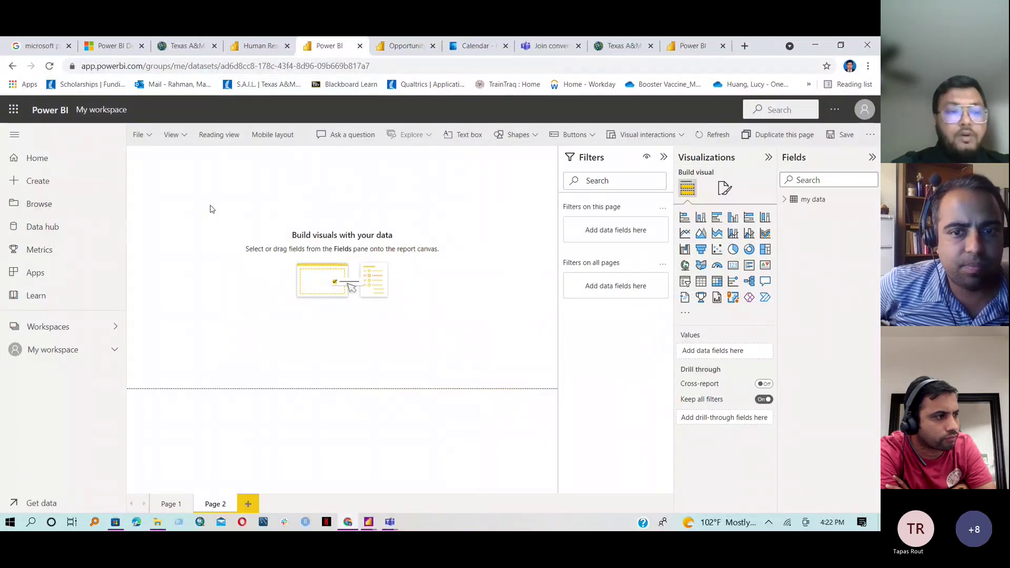
click(54, 206)
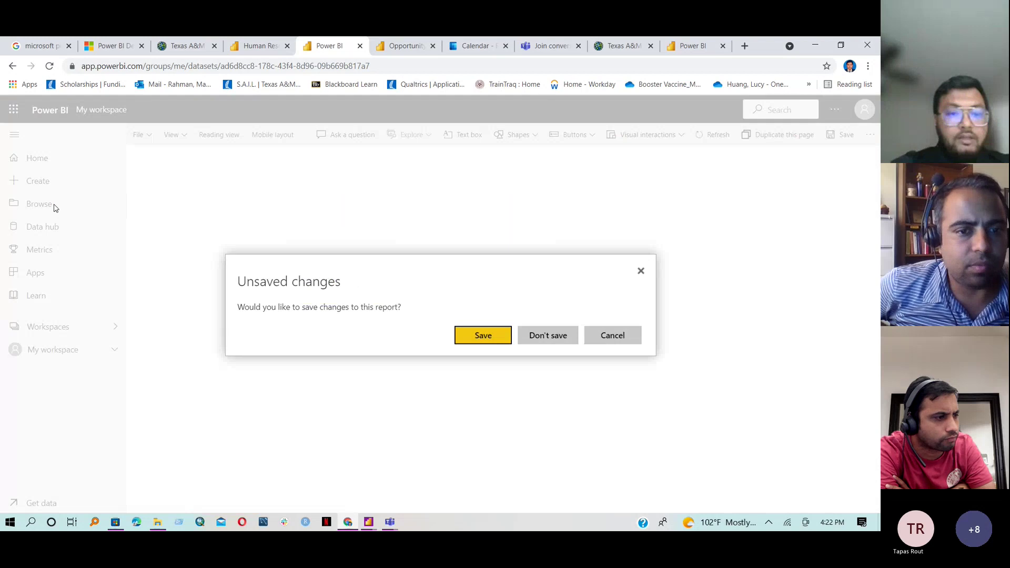
click(641, 270)
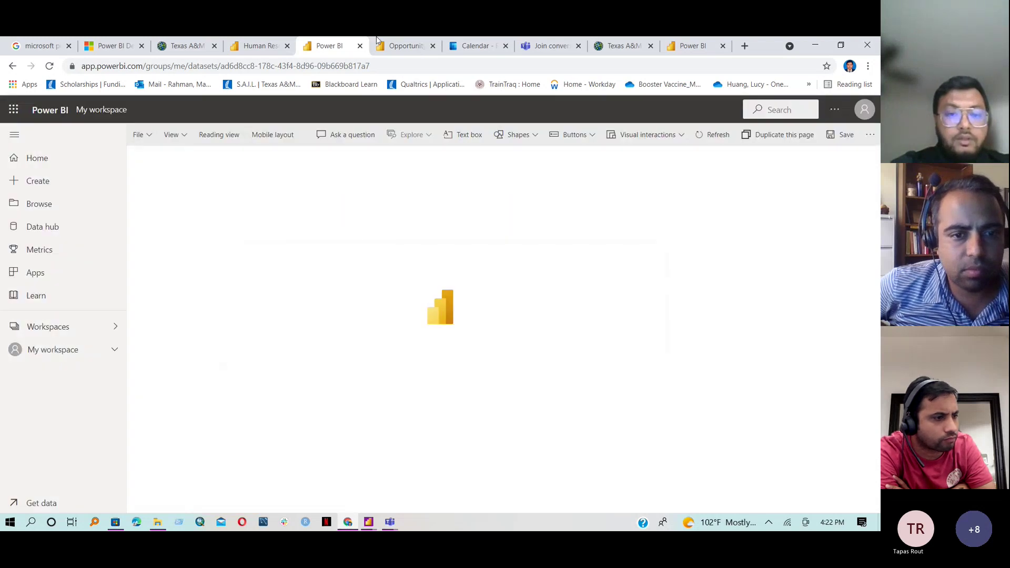
Go from the Human Resources Sample to the Power BI service's home page and open the published V3 term project report
click(406, 44)
click(250, 45)
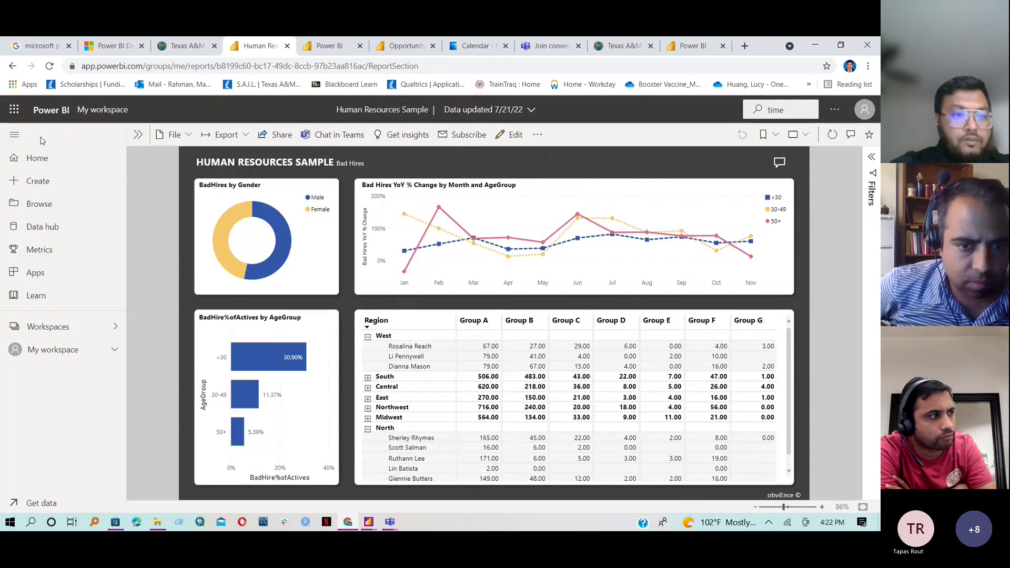
click(37, 158)
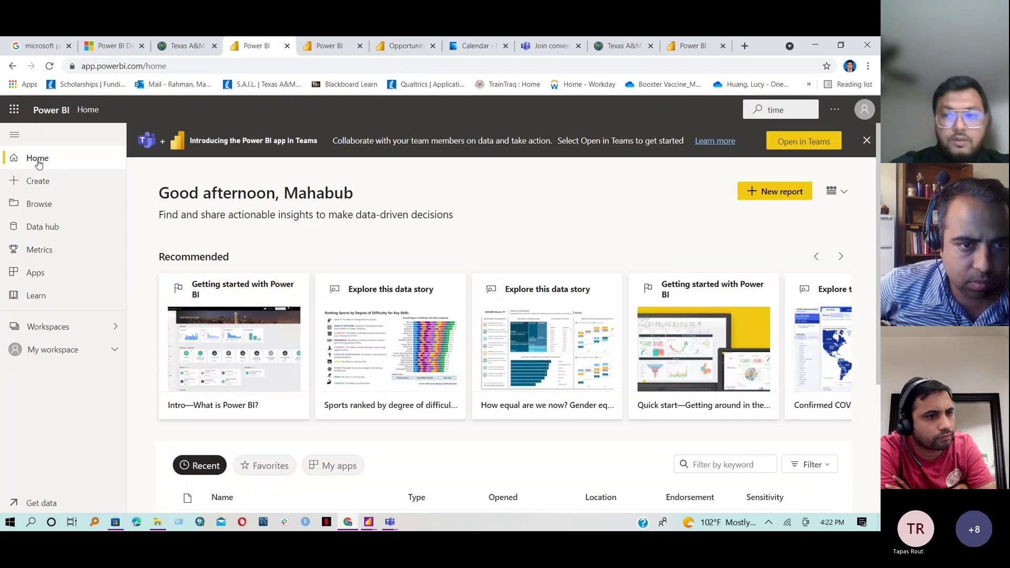
scroll(225, 329, down, 4)
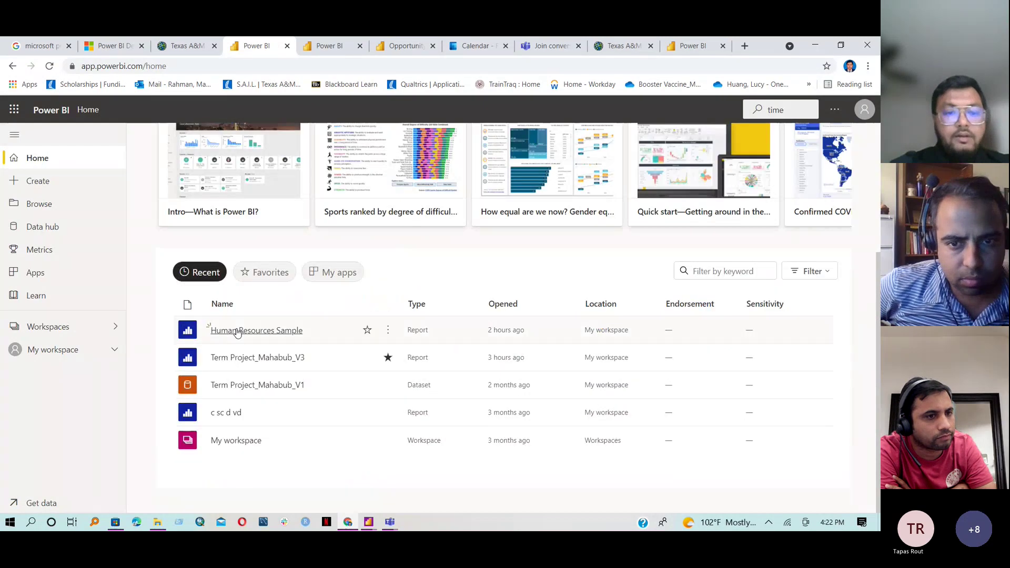
click(280, 361)
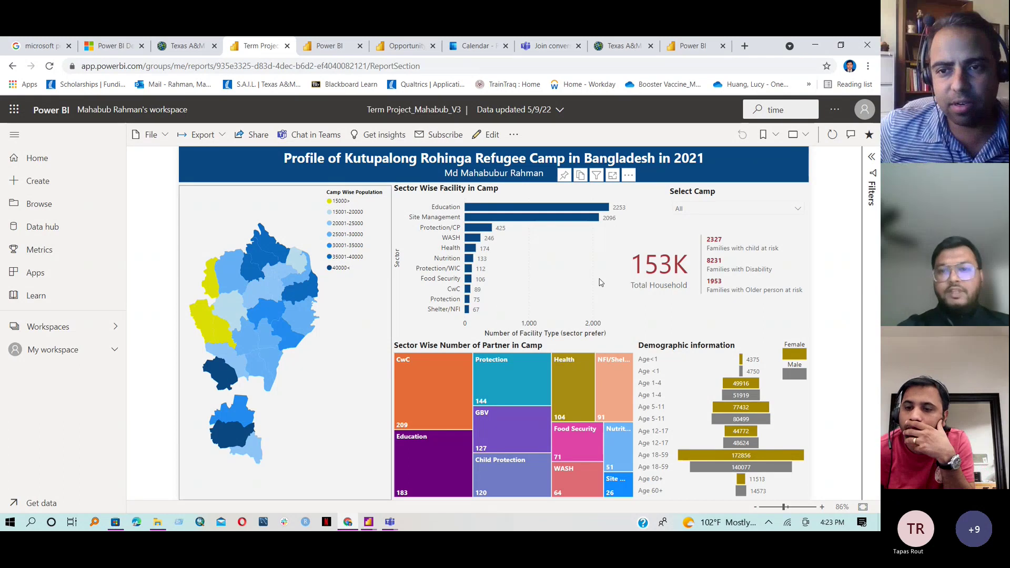
Compare the report's export options in the Power BI service with those in Power BI Desktop, without exporting
click(205, 135)
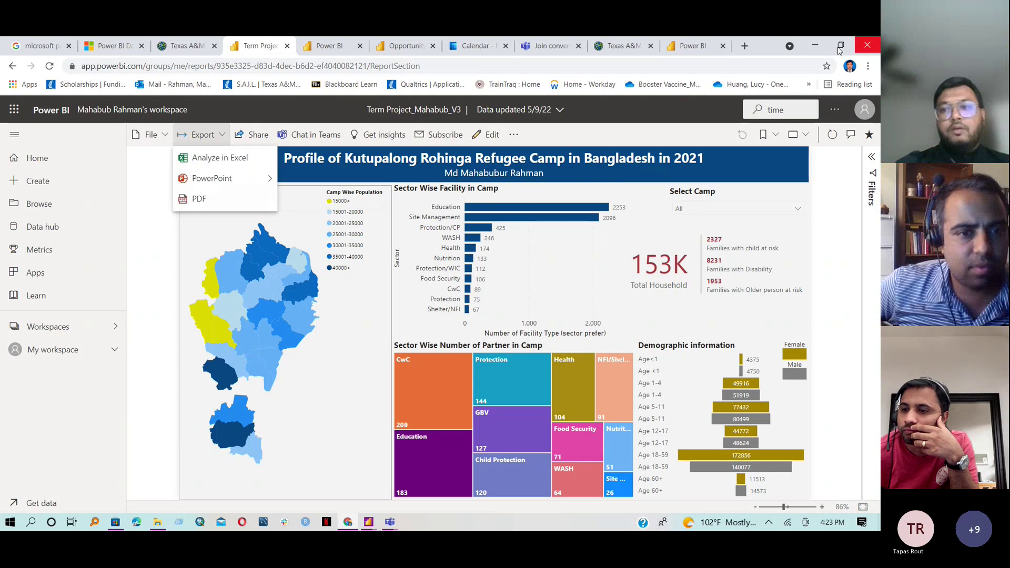
click(818, 46)
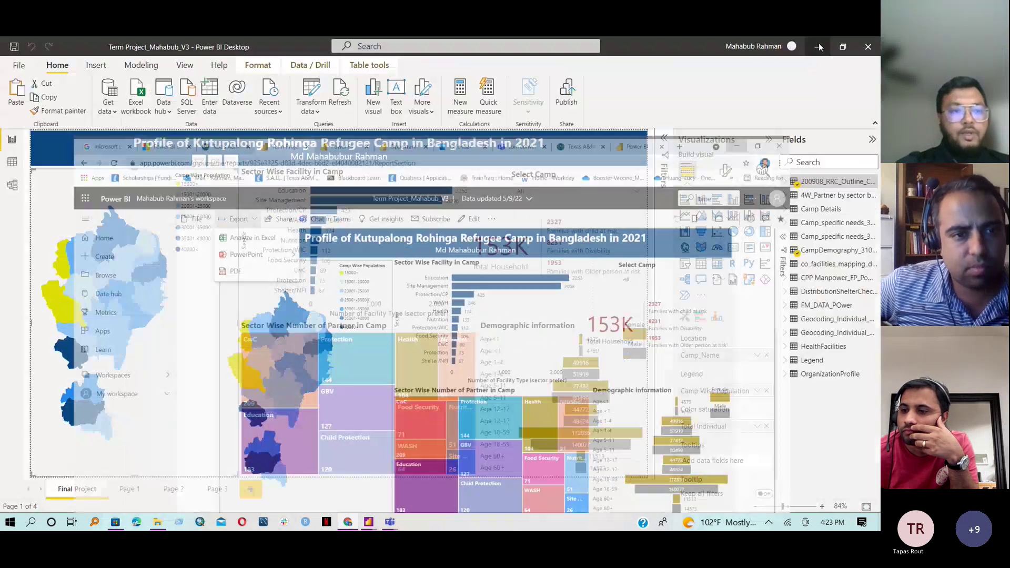
click(19, 65)
click(21, 203)
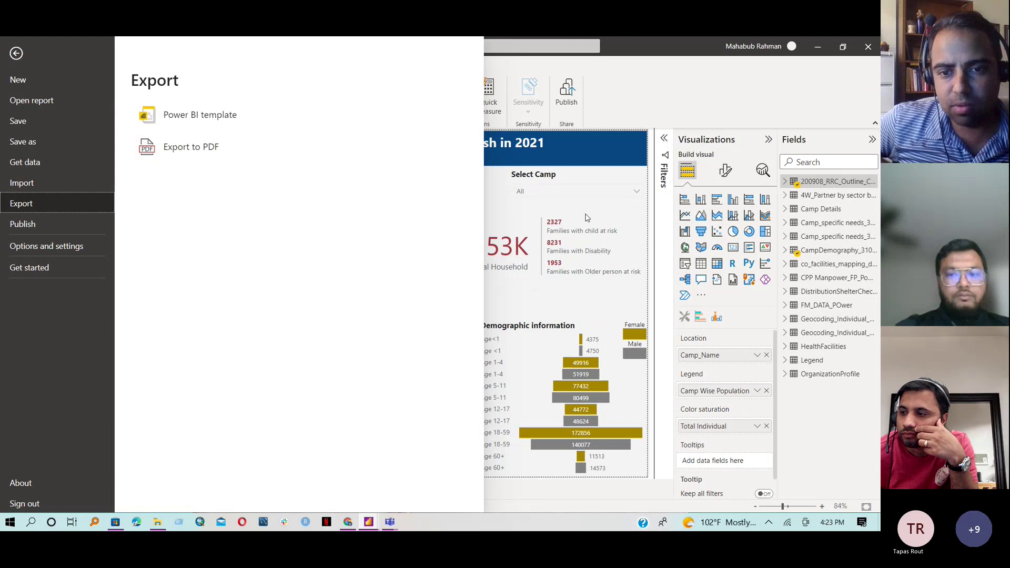
mouse_move(513, 213)
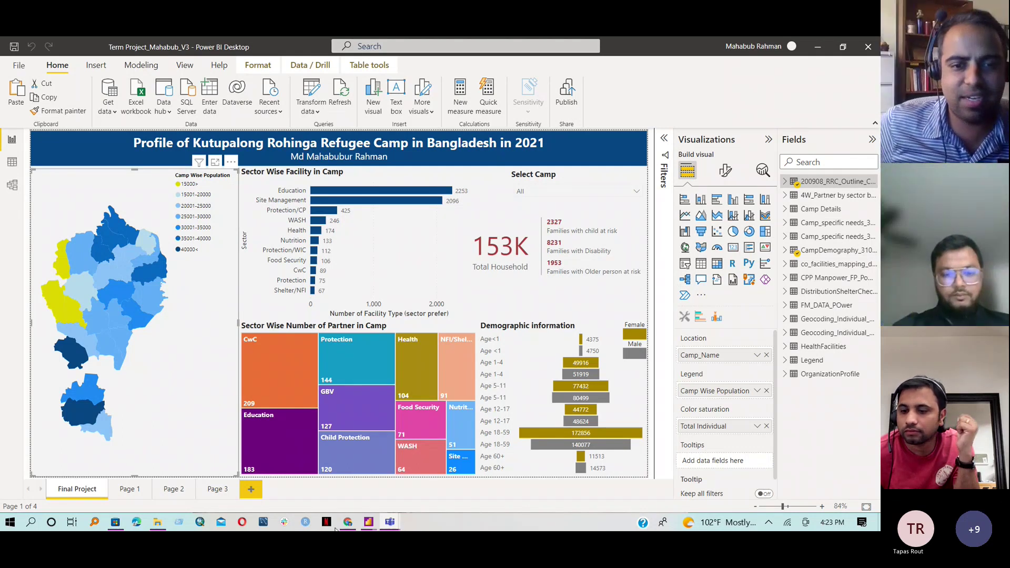
mouse_move(388, 524)
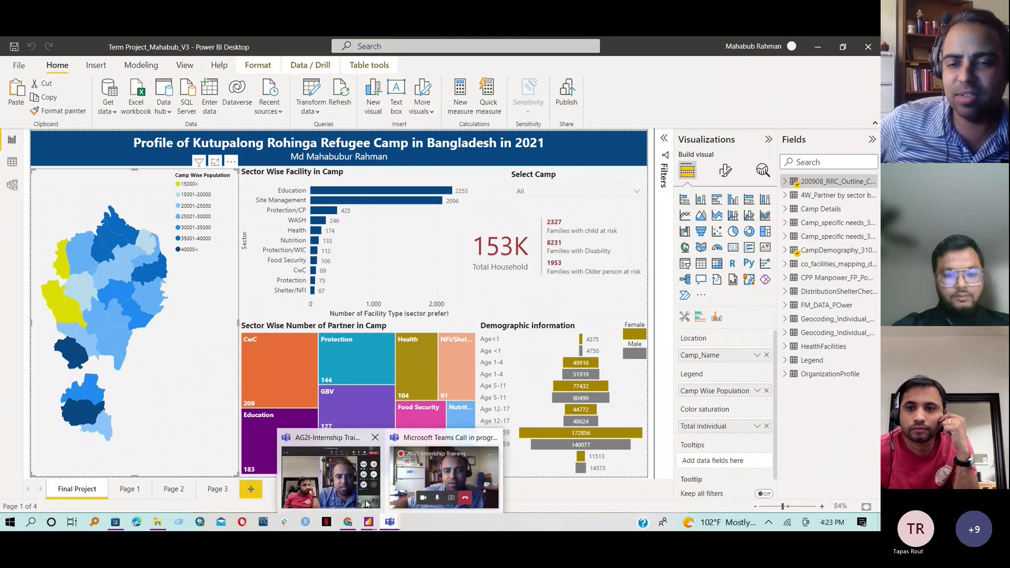
click(337, 496)
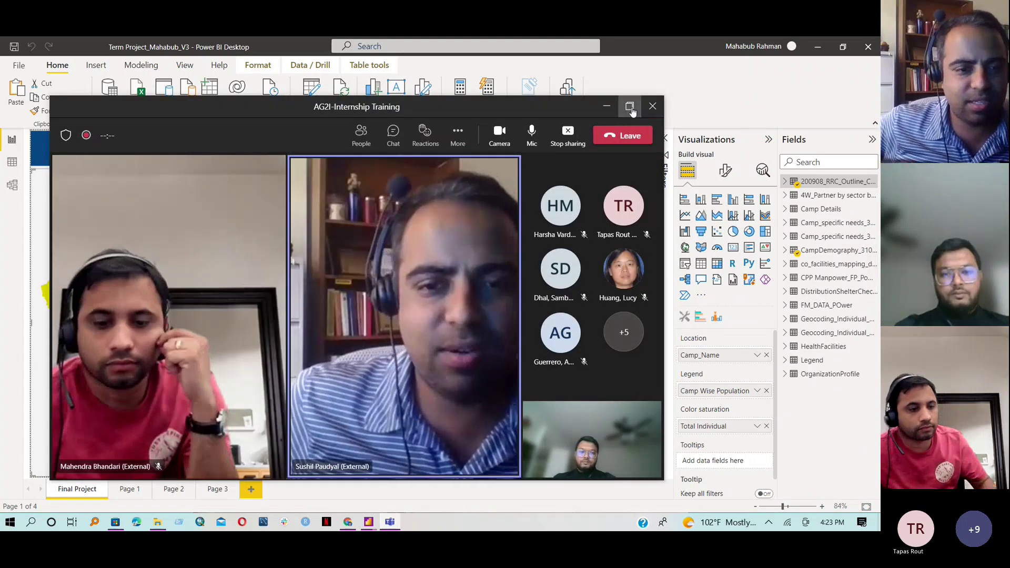
click(634, 106)
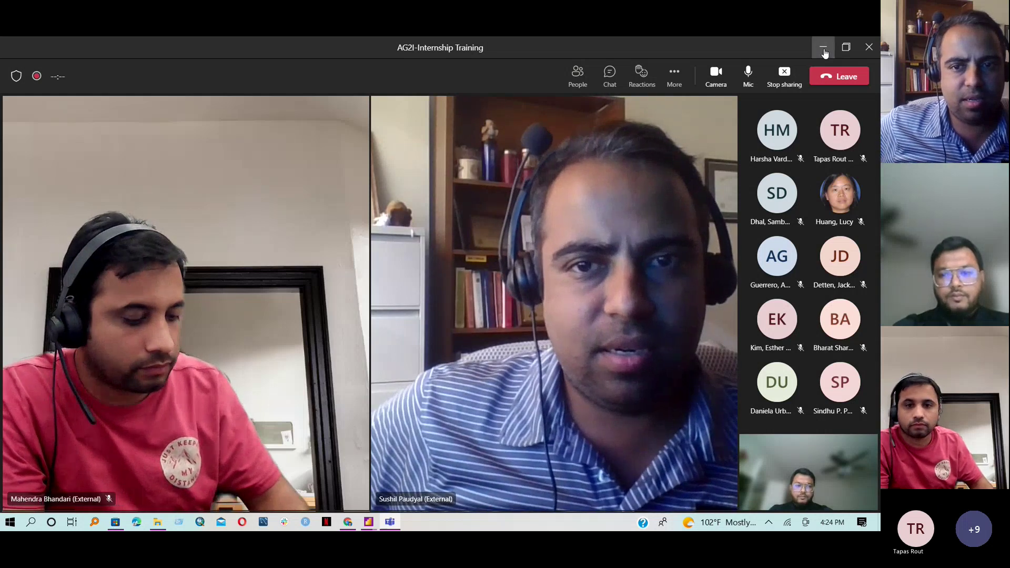
click(824, 49)
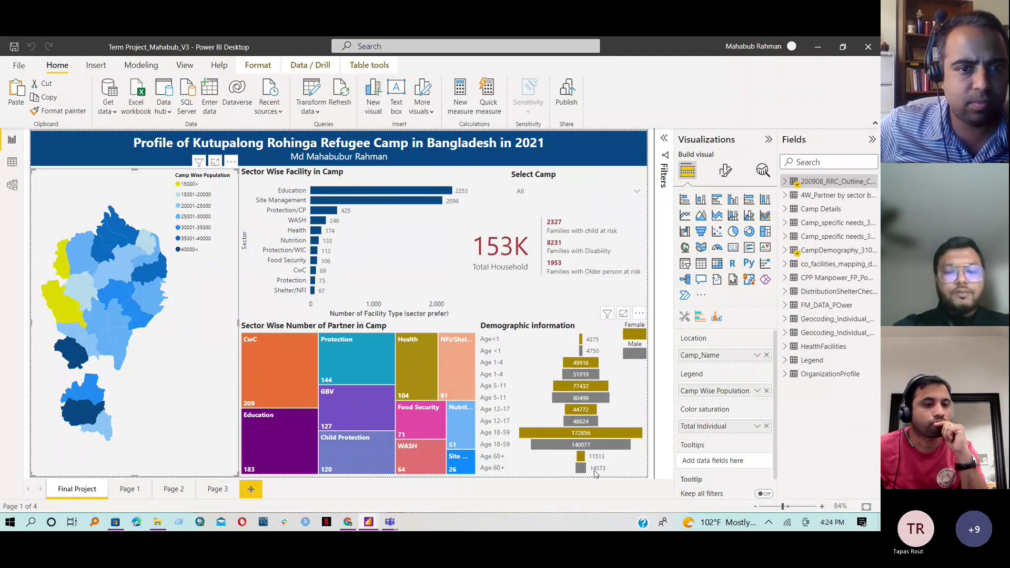
Show the model view with the relationships between the report's tables
mouse_move(345, 523)
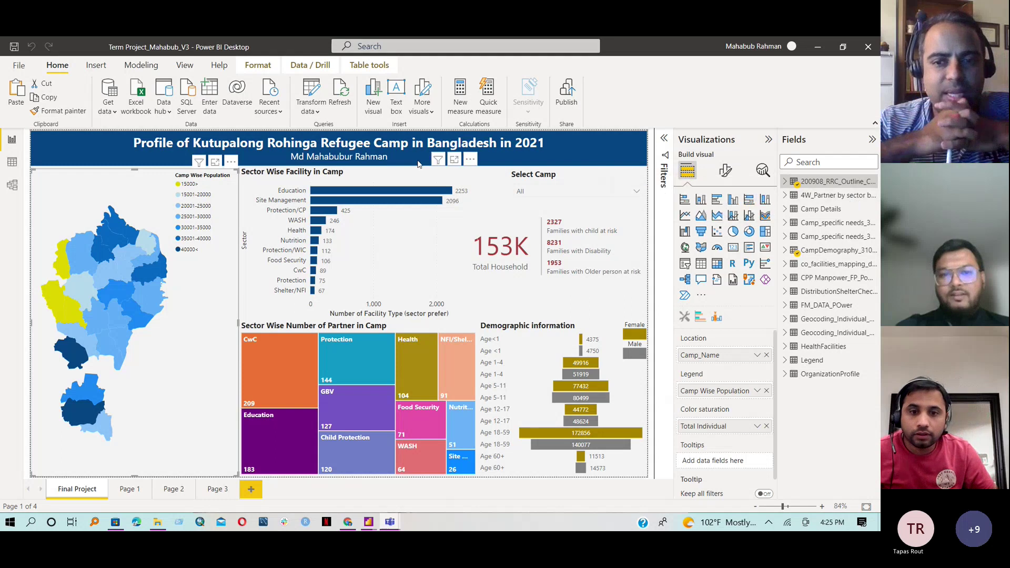
click(10, 189)
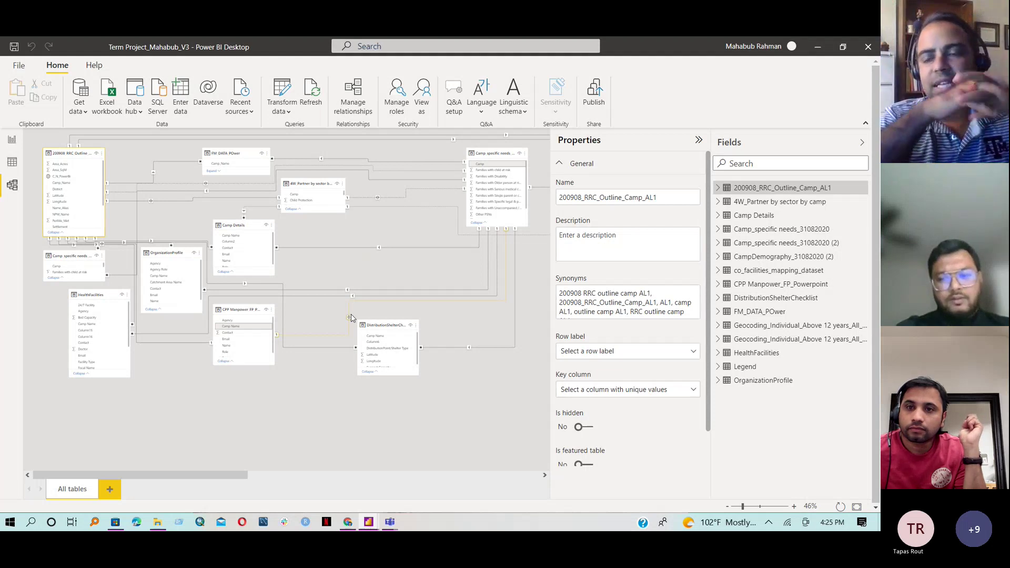
Return to the report view, open the gallery of additional Power BI visuals and search it for "Net"
click(11, 140)
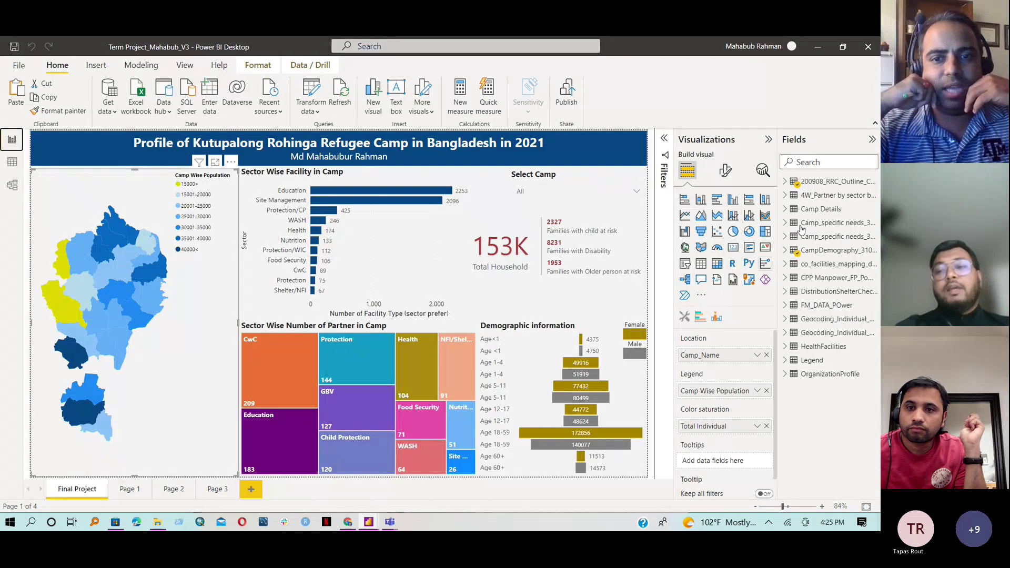
click(701, 295)
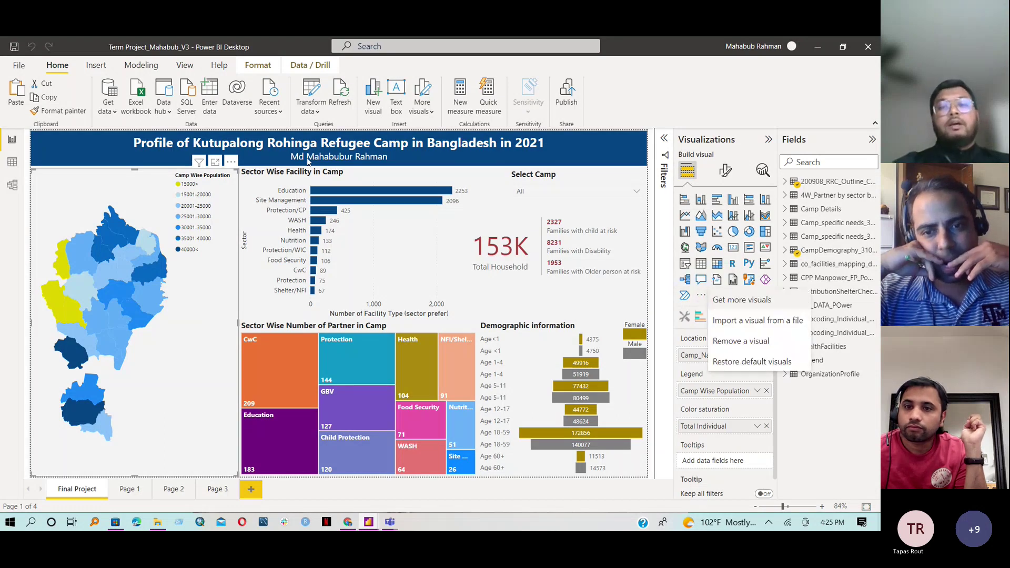
click(755, 305)
click(157, 193)
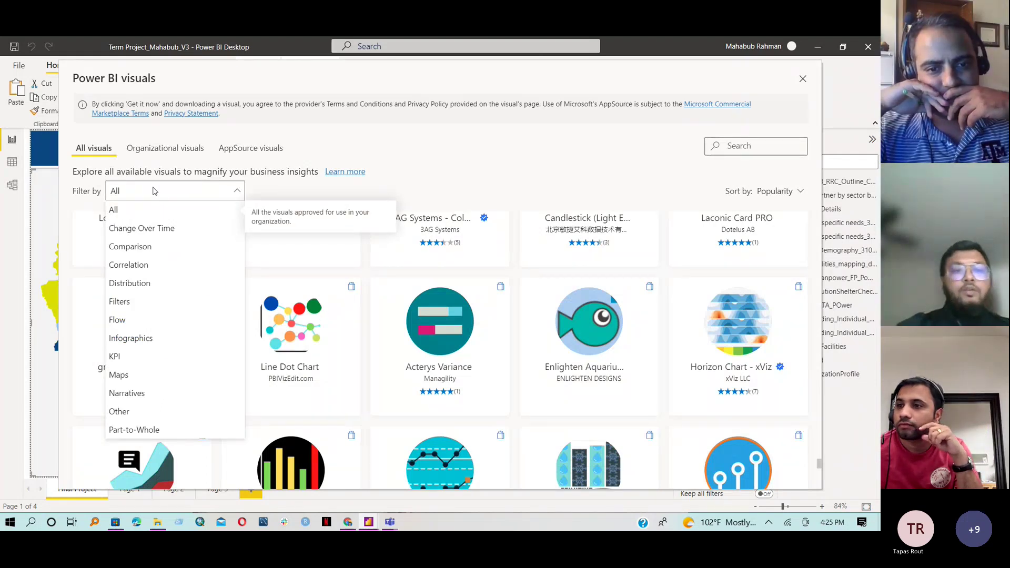
click(765, 145)
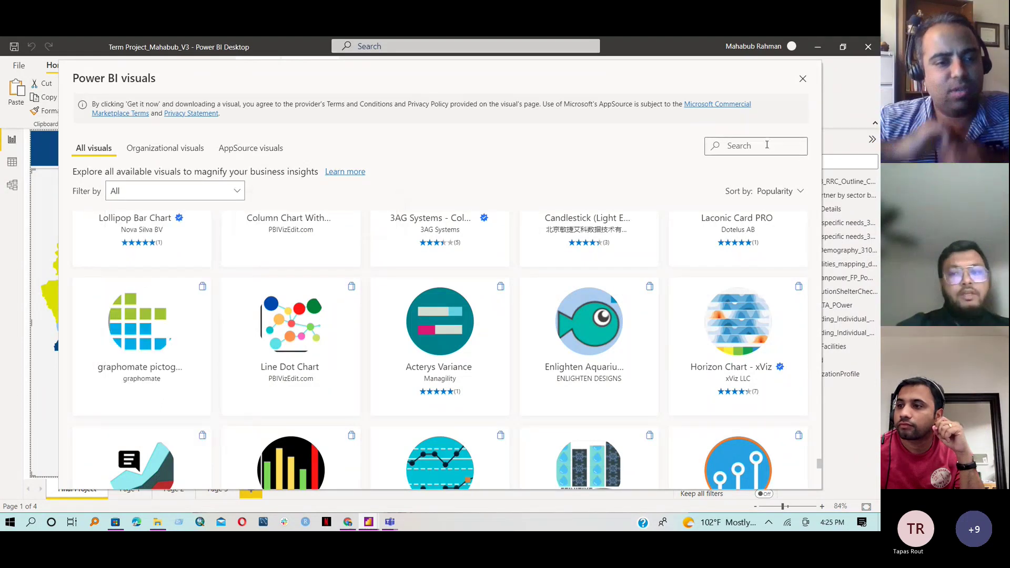
text(Net)
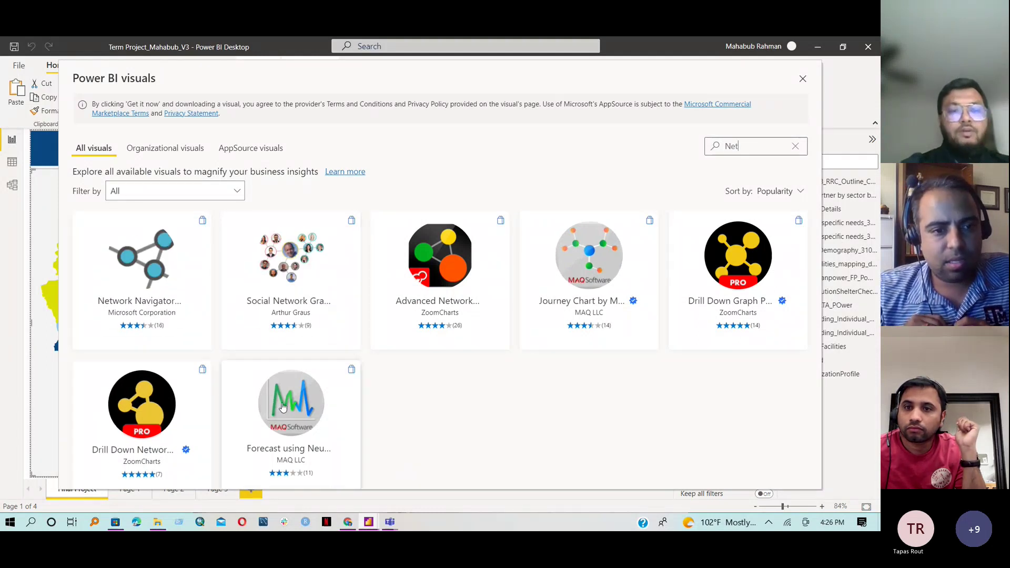
Add the Social Network Graph custom visual from the gallery to the report's available visuals and close the import confirmation
click(289, 242)
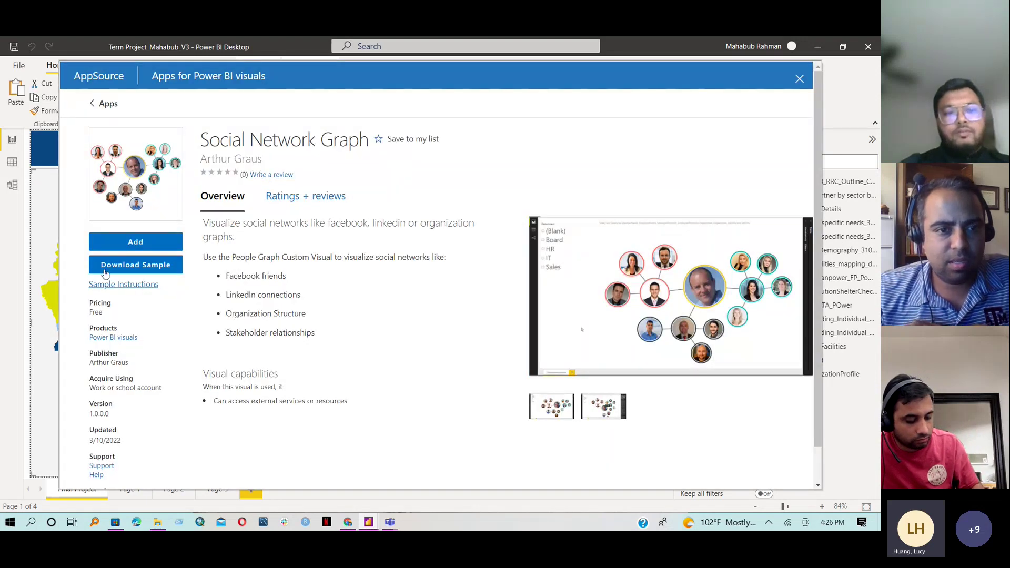
click(139, 243)
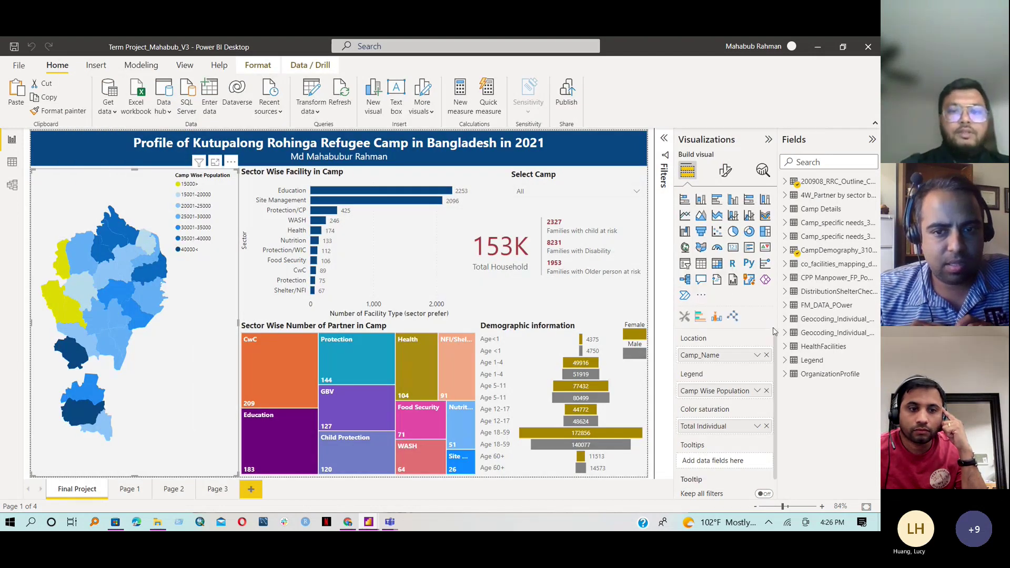
click(538, 297)
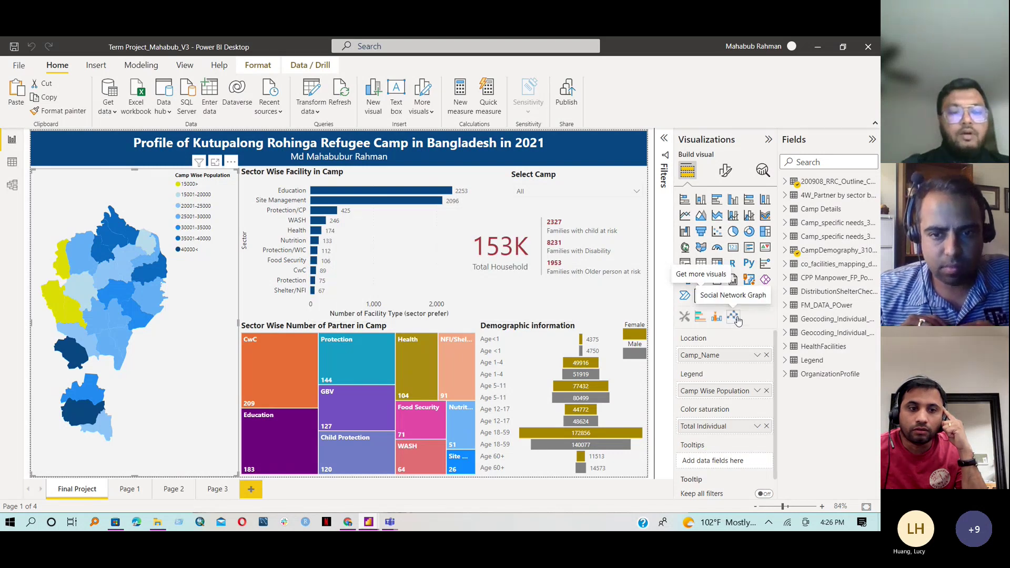
Place an empty Social Network Graph visual beside the map on Page 2 and return to the Final Project page
click(171, 490)
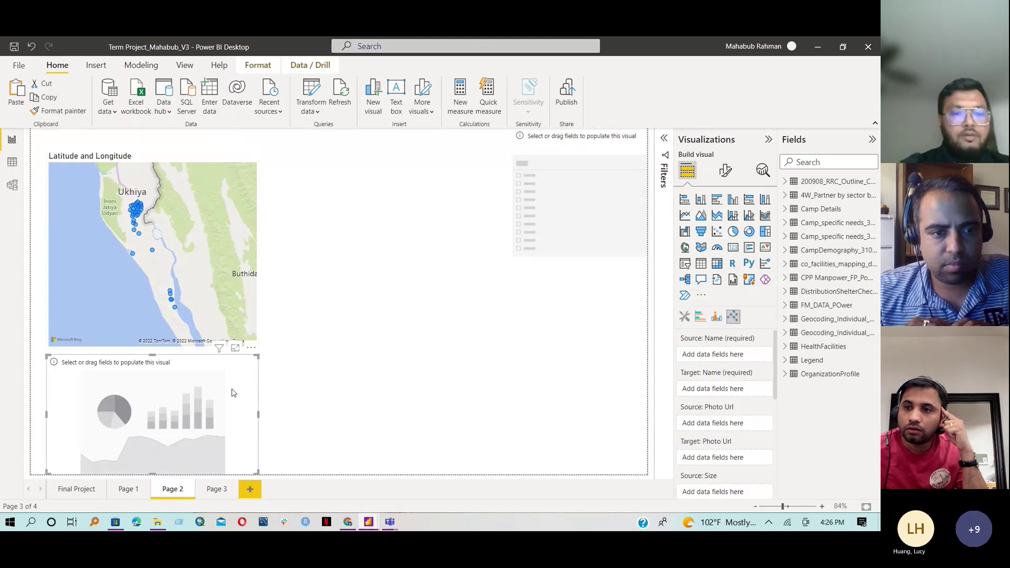
drag(234, 379, 471, 216)
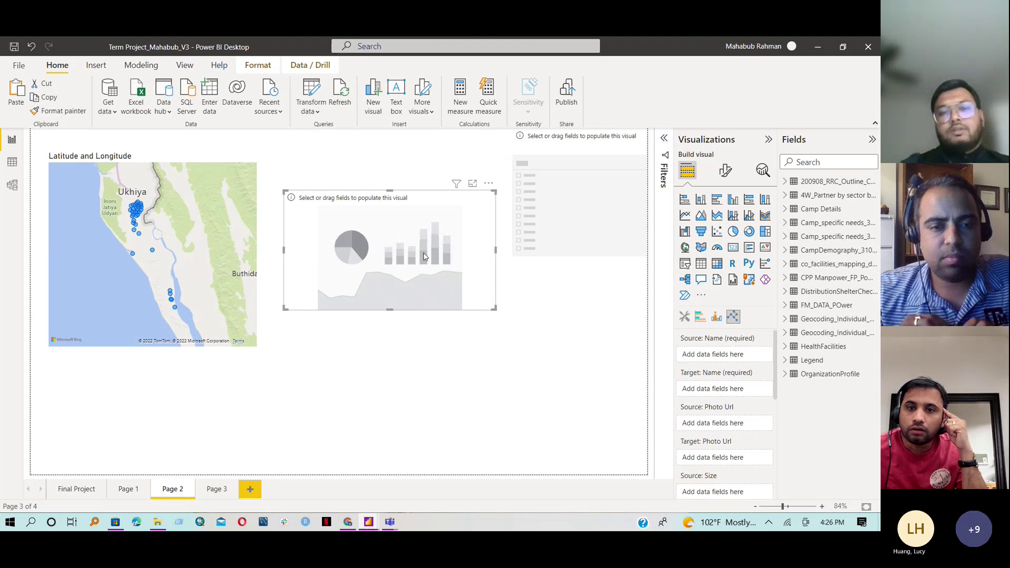
click(74, 490)
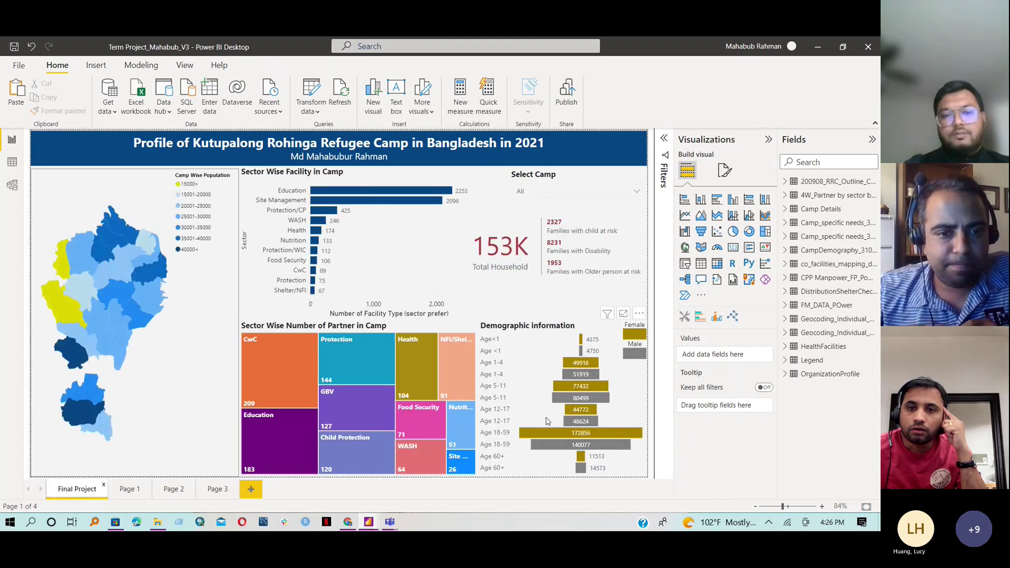
Switch to the Teams meeting window, view it maximized, minimize it to the report and show the previews of the open Teams windows
mouse_move(577, 370)
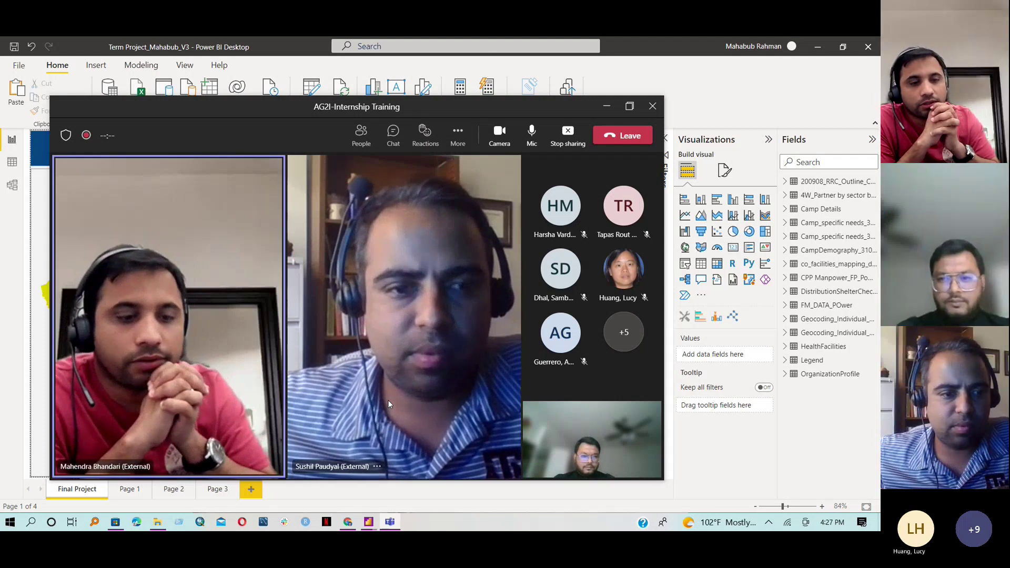
click(636, 110)
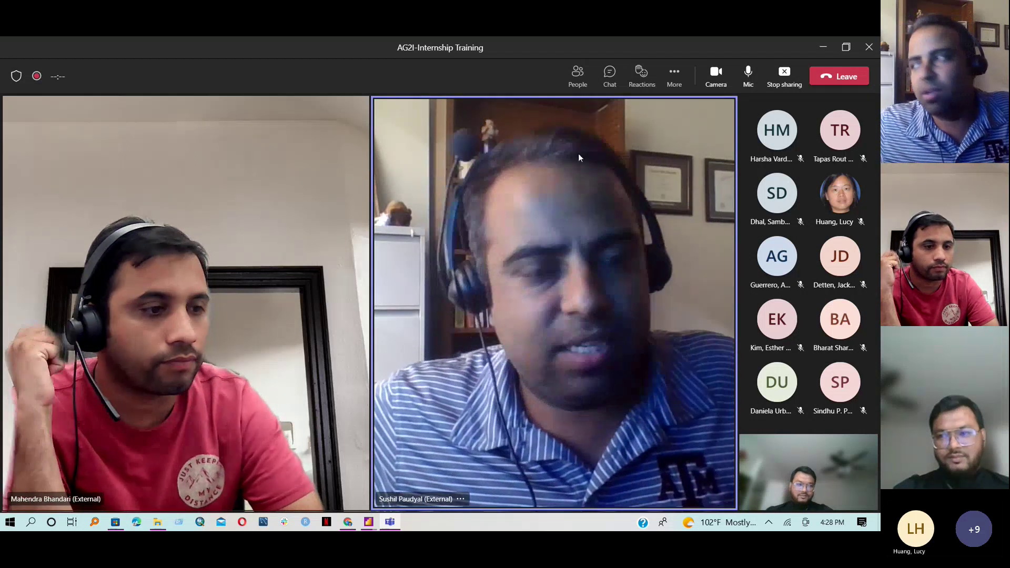
click(824, 48)
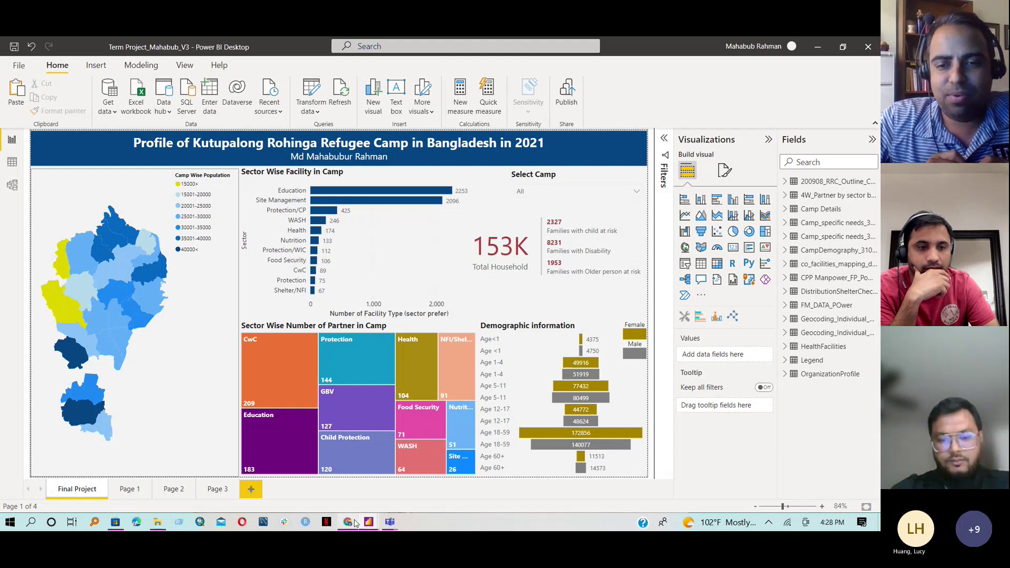
click(389, 522)
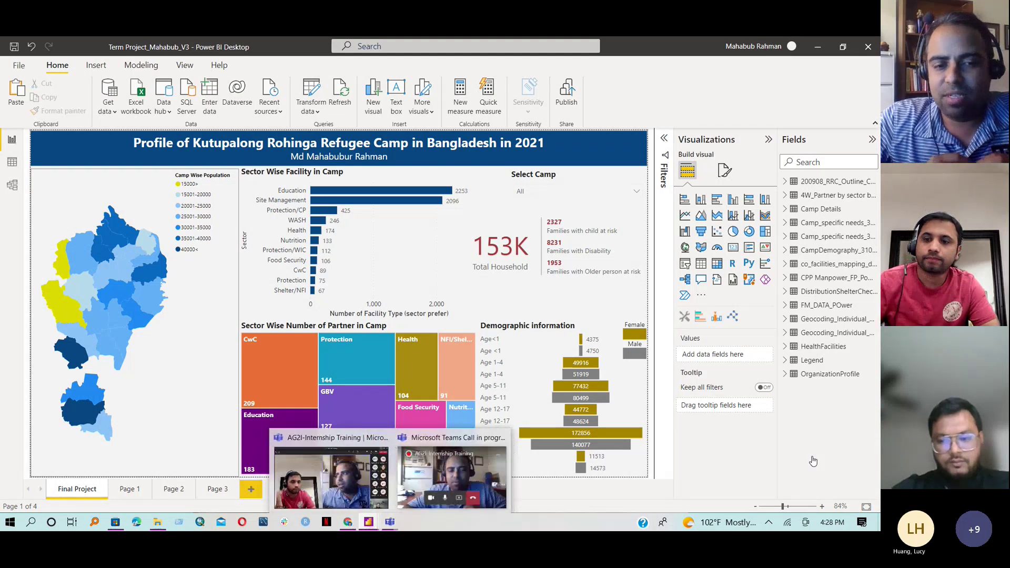